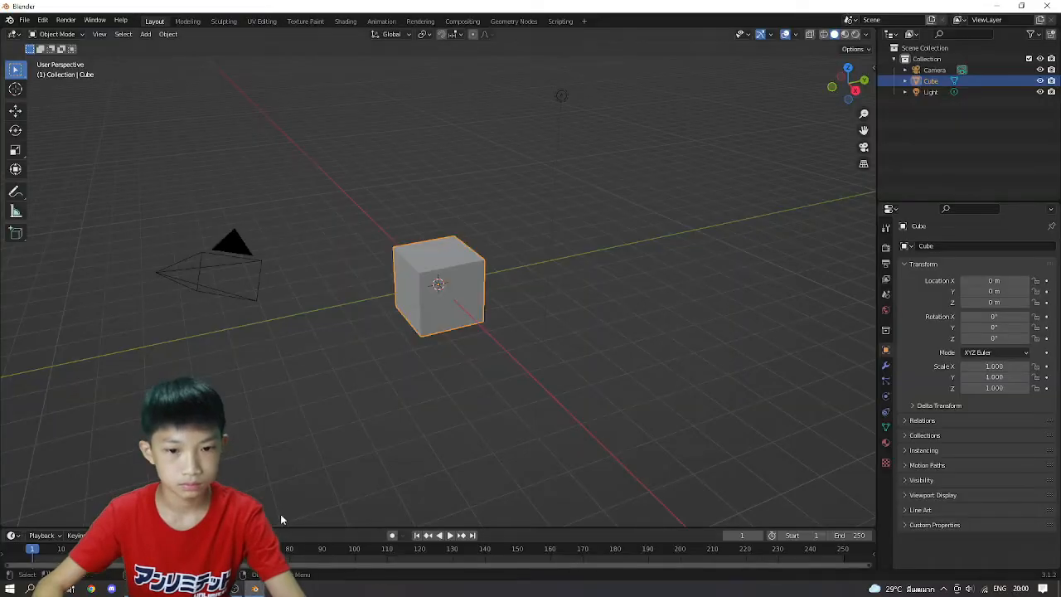
# Step: Start the Shortcut VUr key display for the 3D viewport and hide its settings again
pyautogui.click(368, 365)
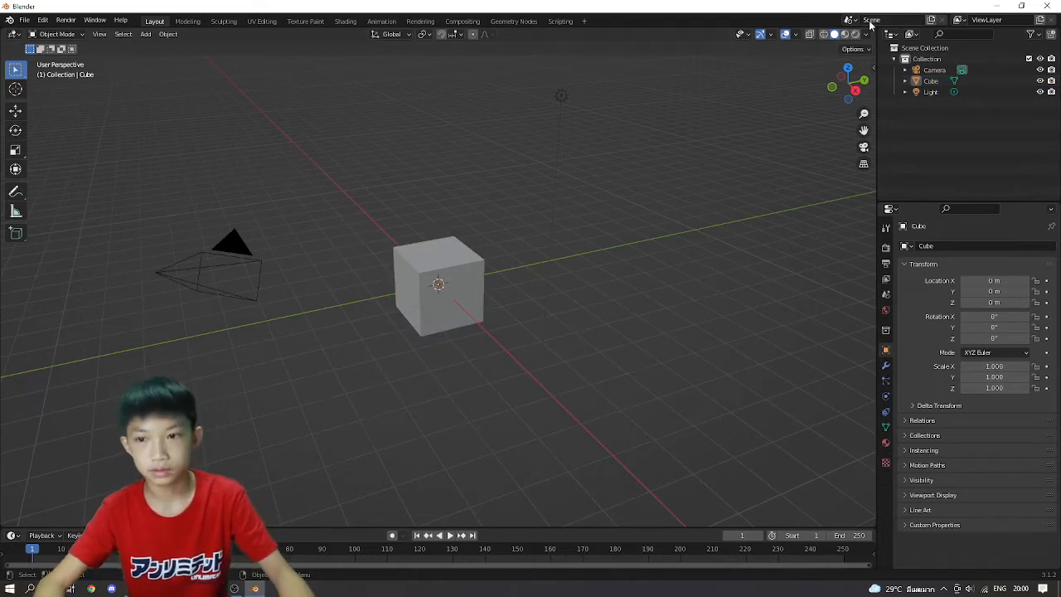
pyautogui.press('n')
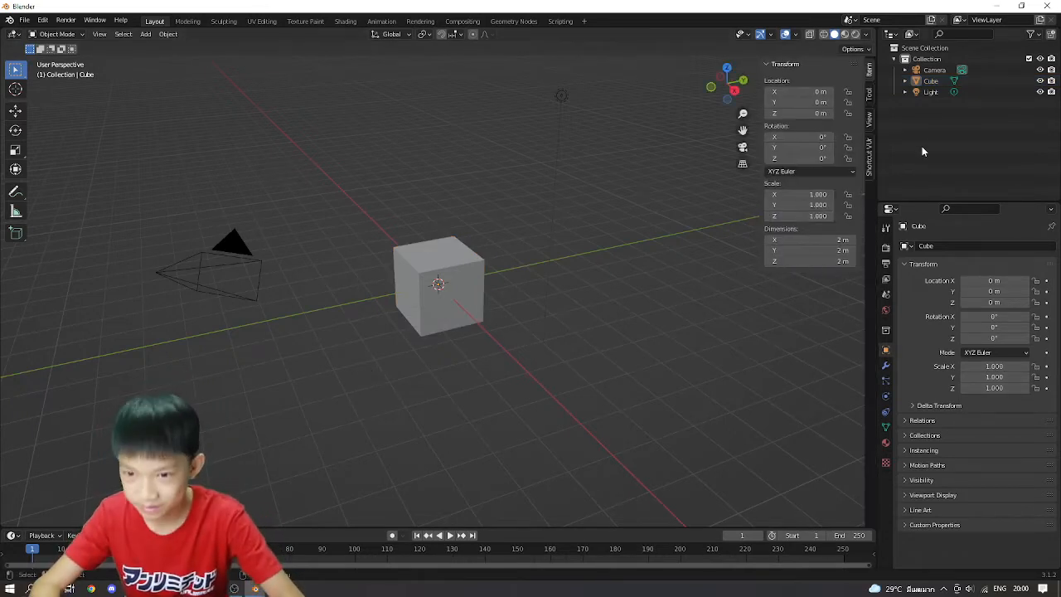
pyautogui.click(868, 155)
pyautogui.click(812, 80)
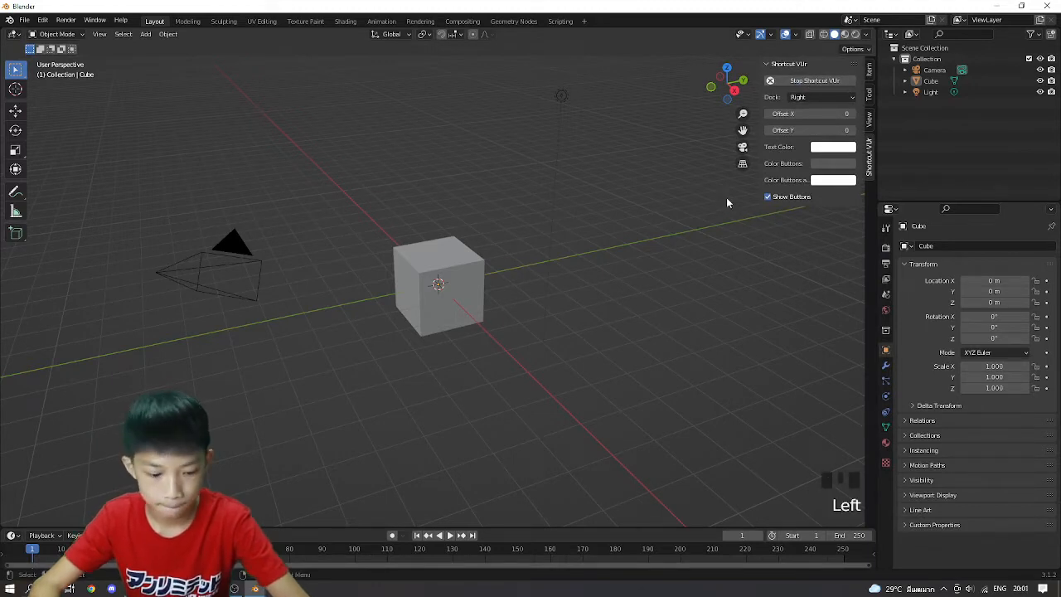
pyautogui.press('n')
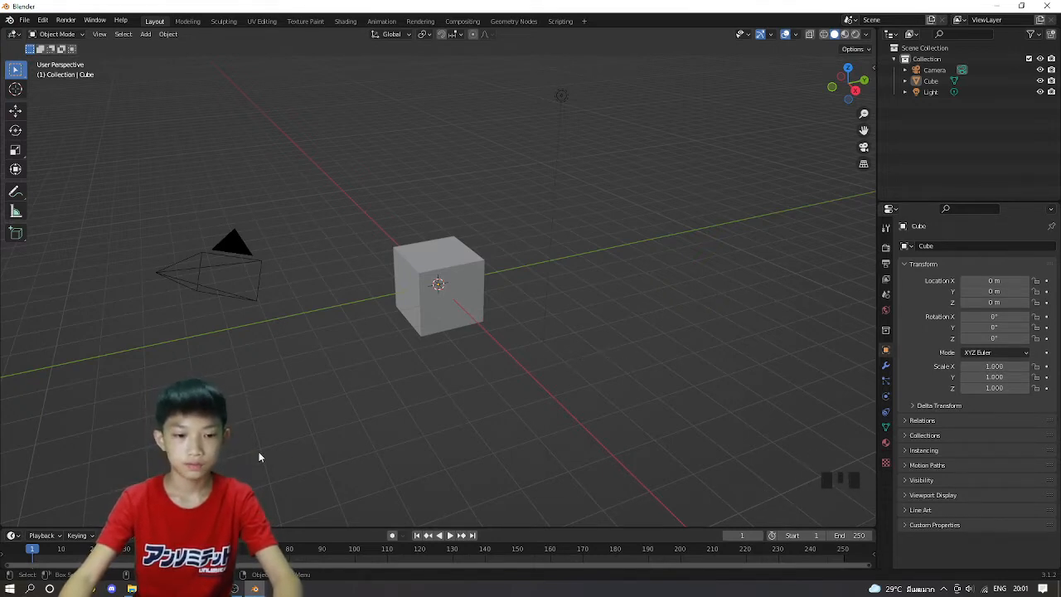
# Step: Delete the default camera, cube and light from the scene
pyautogui.click(166, 389)
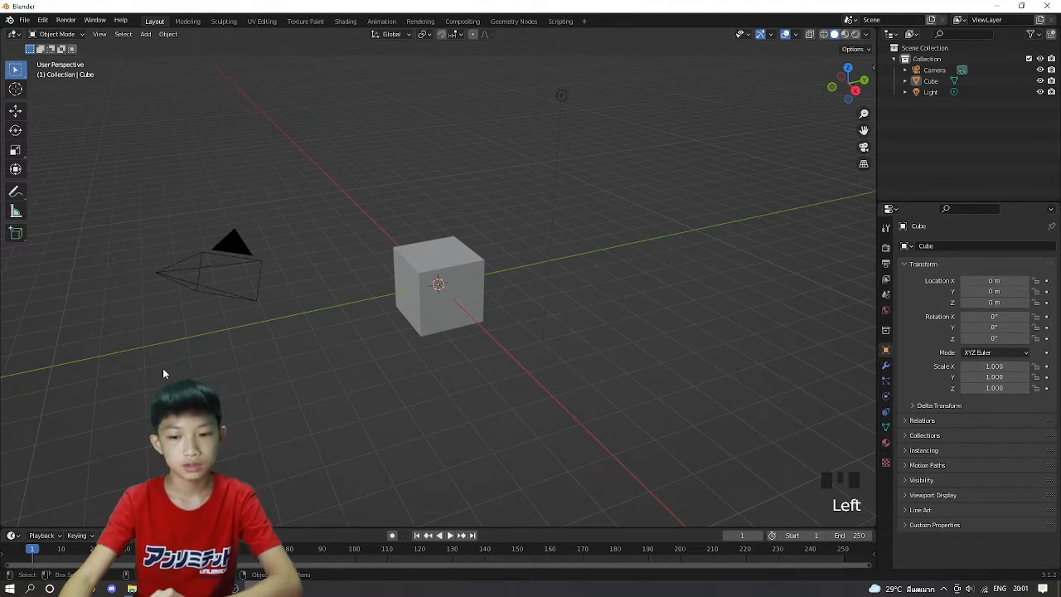
pyautogui.moveTo(153, 367); pyautogui.dragTo(629, 194)
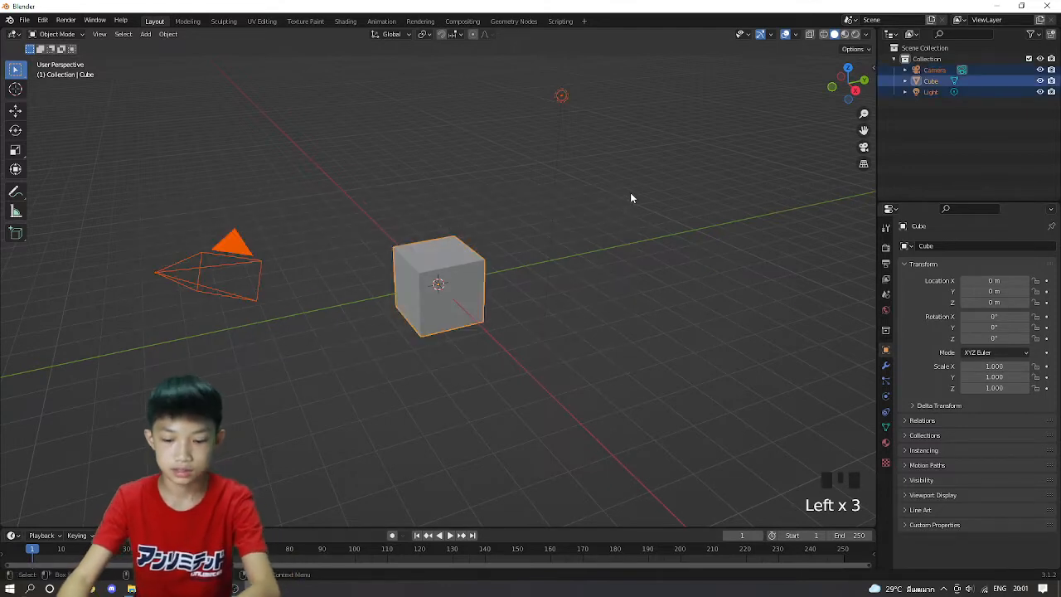
pyautogui.press('Delete')
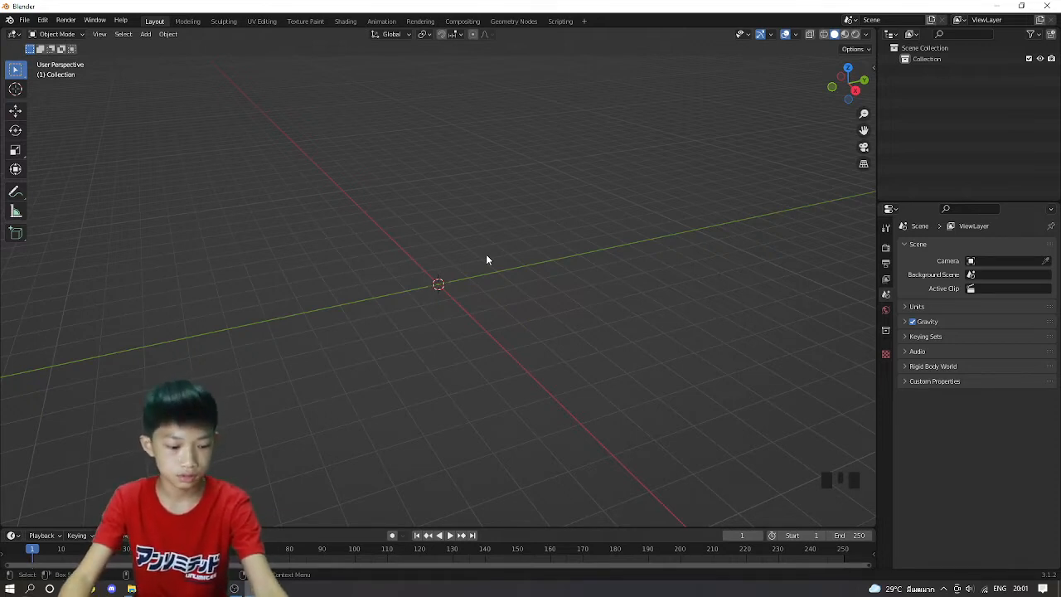
# Step: Add a mesh plane at the world origin to serve as the floor
pyautogui.hotkey('shift', 'a')
pyautogui.moveTo(497, 242)
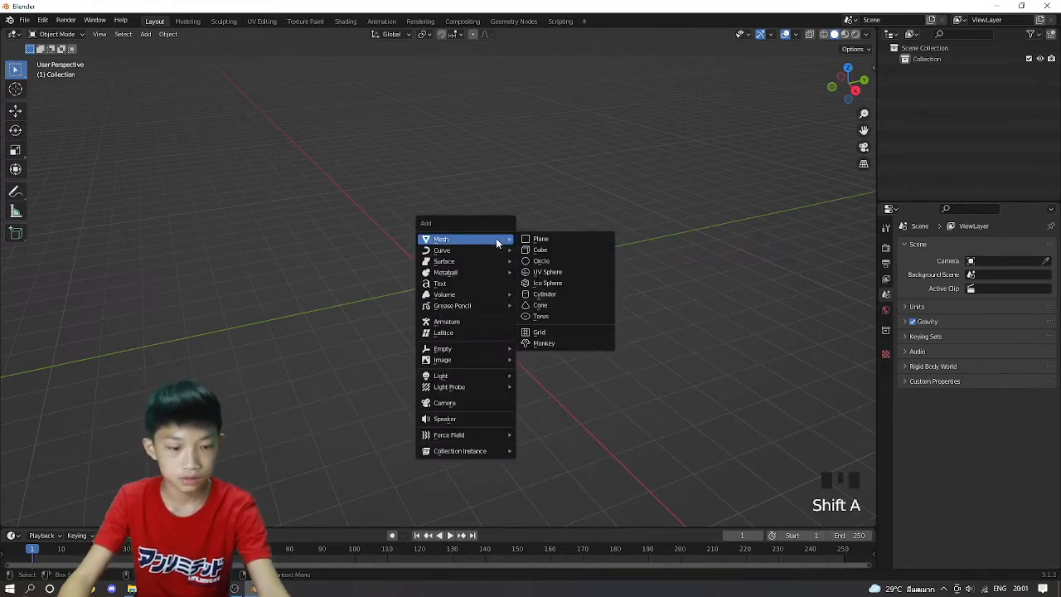
pyautogui.click(524, 241)
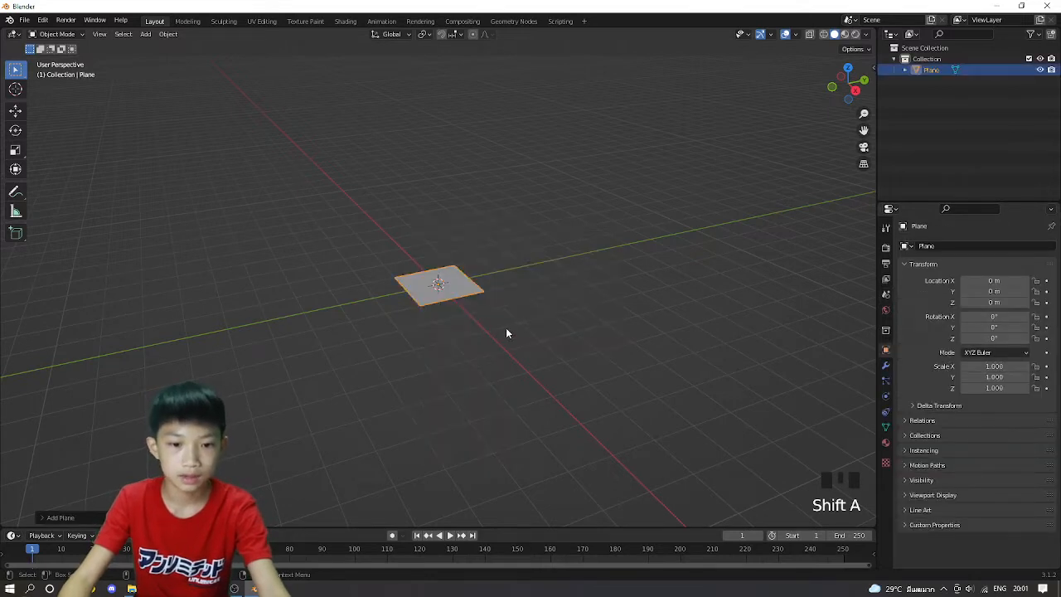
pyautogui.moveTo(507, 333); pyautogui.dragTo(467, 286, button='middle')
pyautogui.scroll(2, 537, 332)
pyautogui.scroll(3, 509, 360)
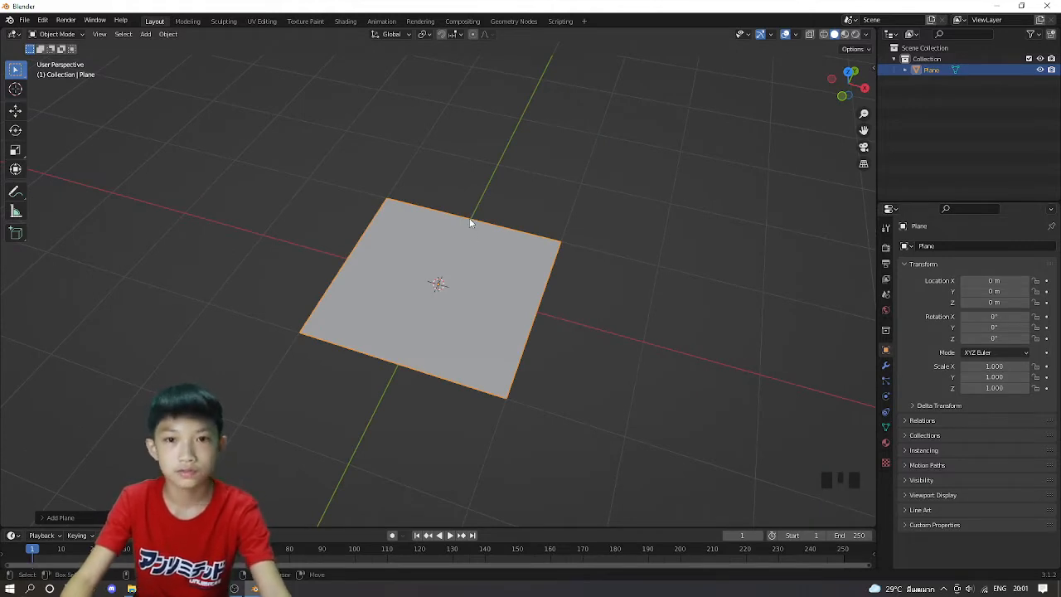
# Step: Duplicate the floor plane in place, keeping the copy at the original location
pyautogui.hotkey('shift', 'd')
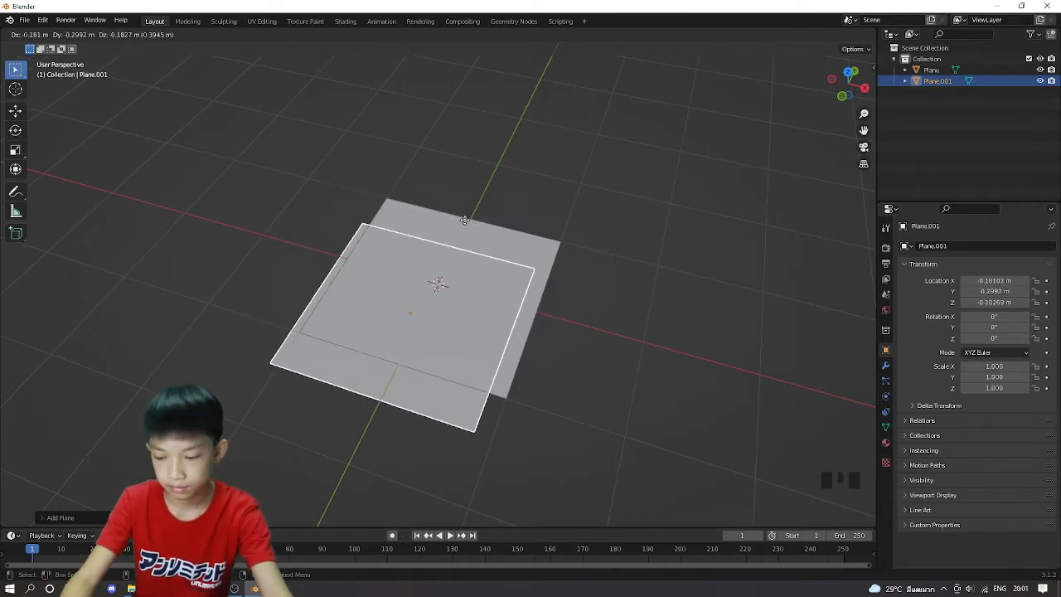
pyautogui.press('Escape')
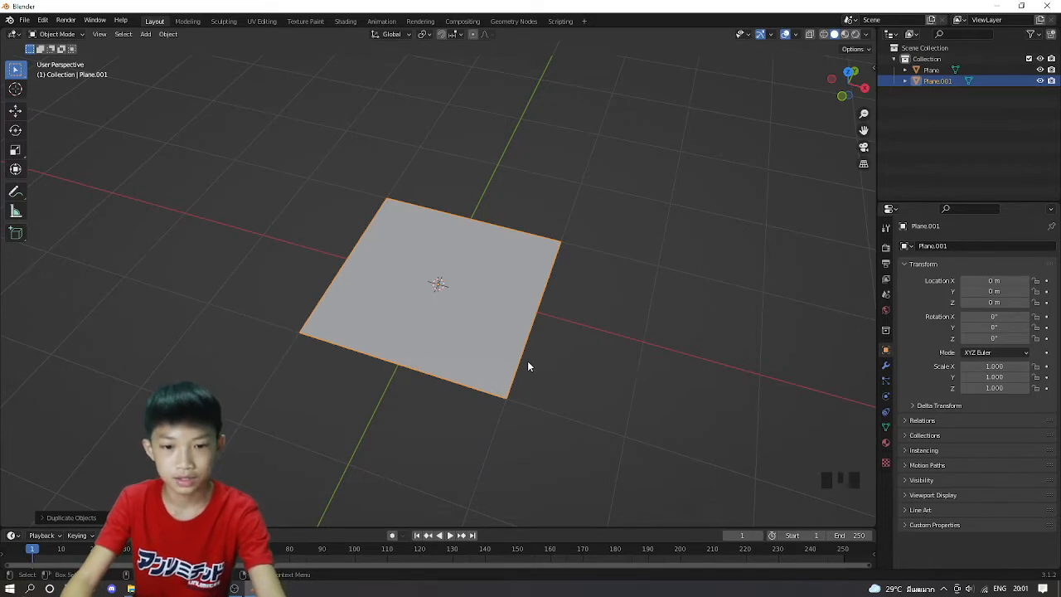
pyautogui.moveTo(528, 366); pyautogui.dragTo(539, 290, button='middle')
pyautogui.press('g')
pyautogui.press('Escape')
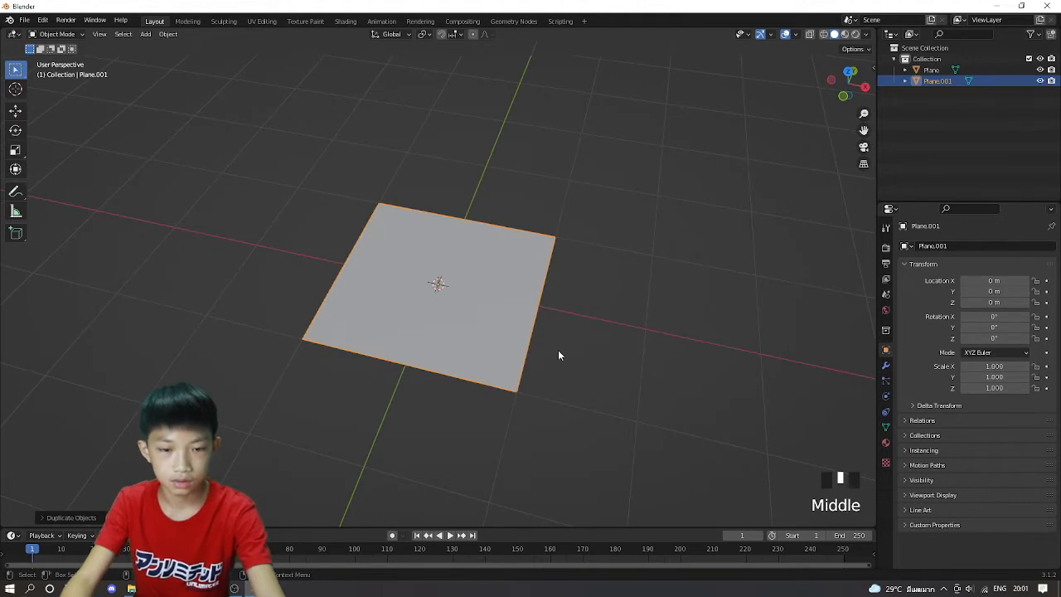
# Step: Rotate the duplicated plane 90° about the global Y axis so it stands upright
pyautogui.press('r')
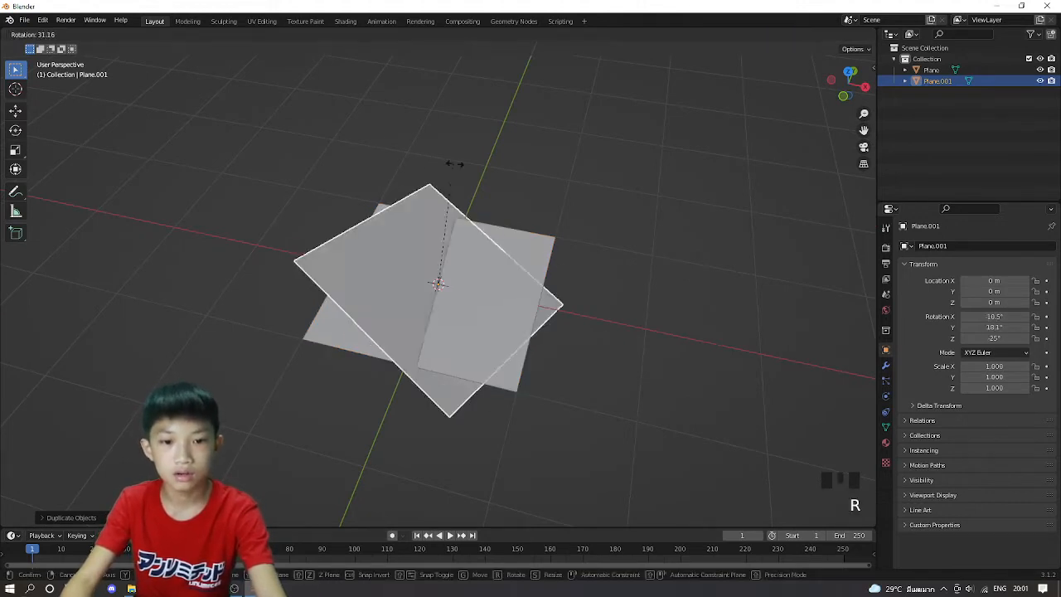
pyautogui.press('y')
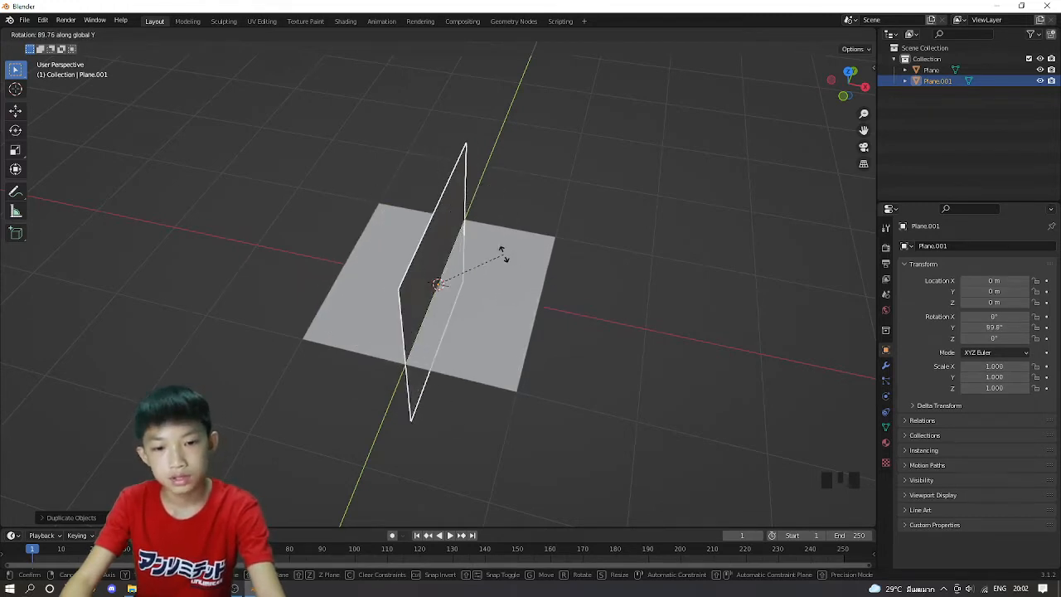
pyautogui.write('90')
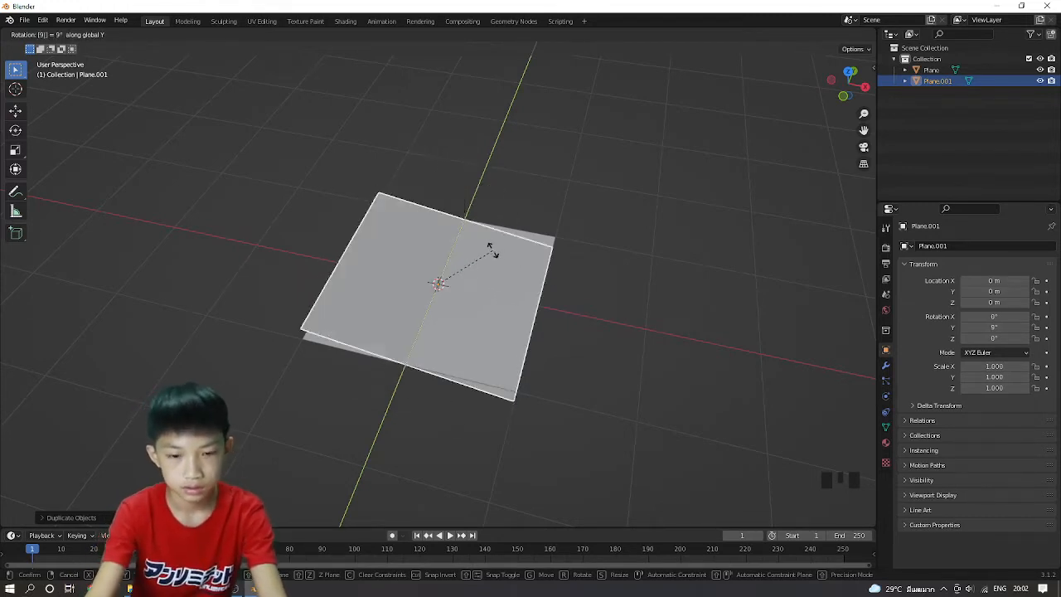
pyautogui.press('Return')
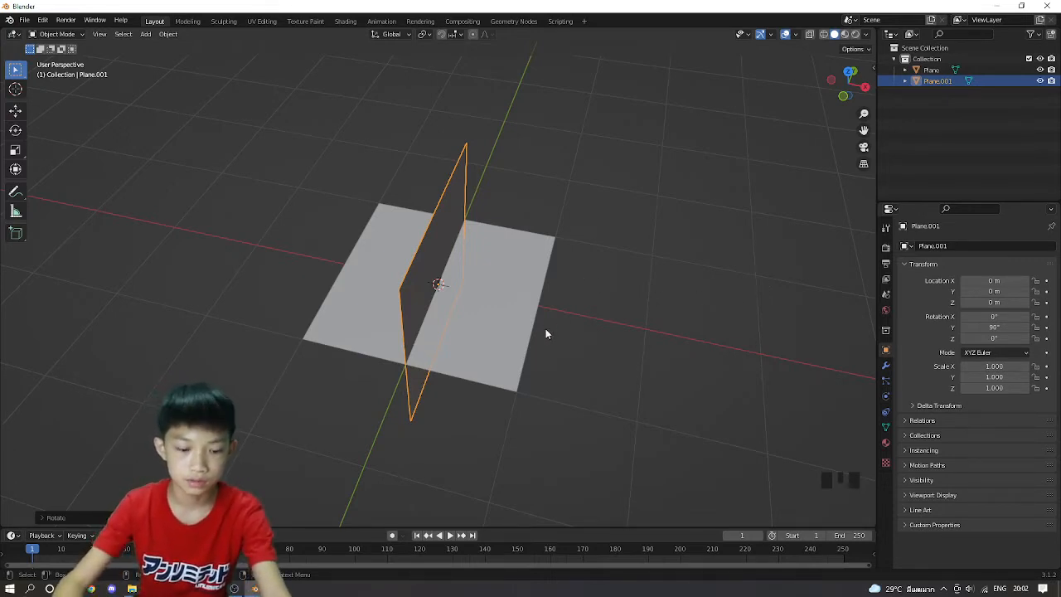
pyautogui.moveTo(545, 334); pyautogui.dragTo(307, 235, button='middle')
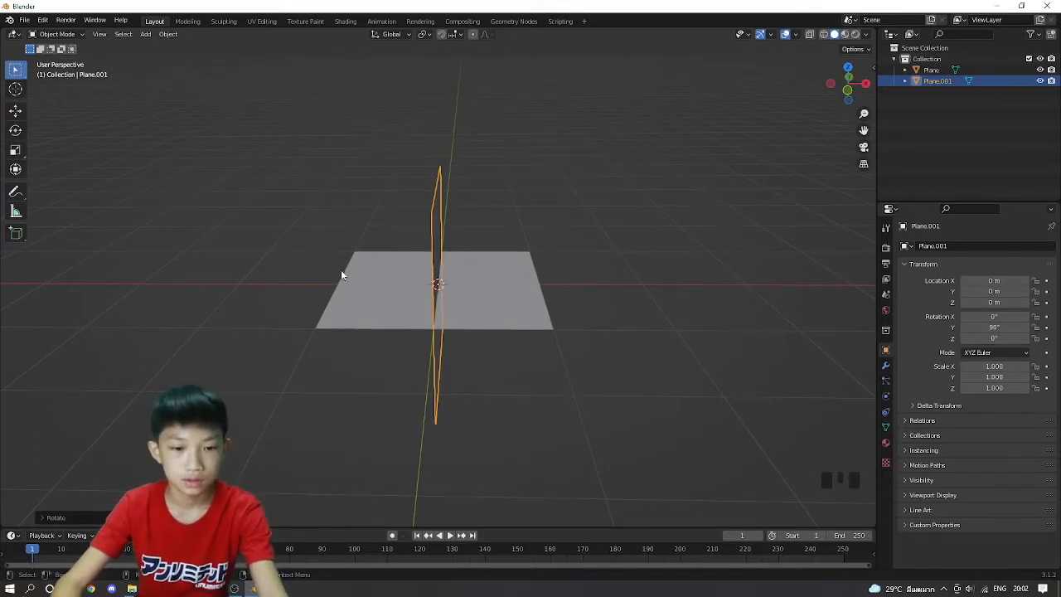
pyautogui.press('g')
pyautogui.press('x')
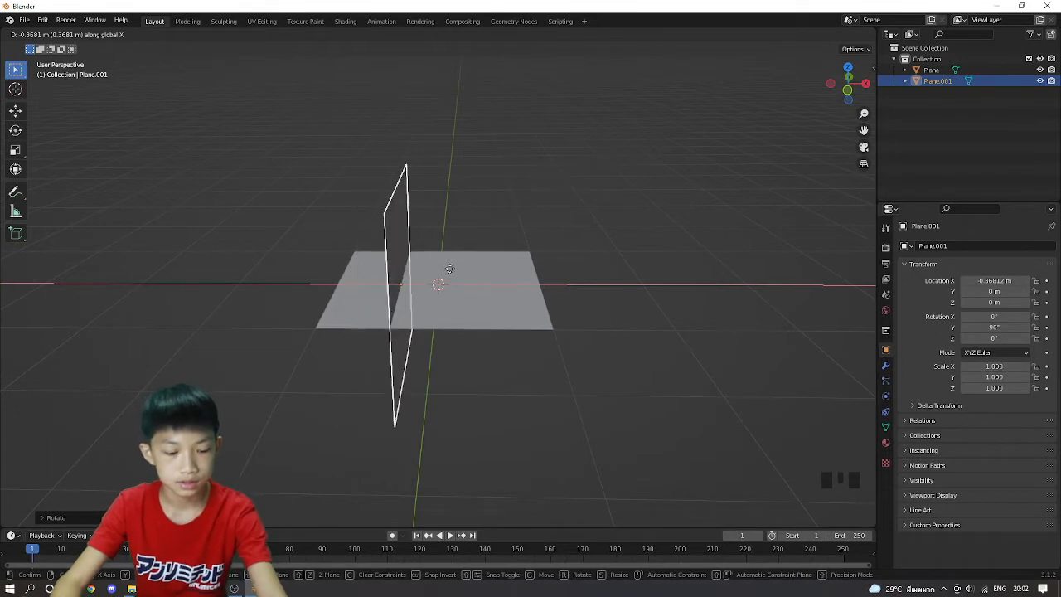
pyautogui.rightClick(450, 270)
pyautogui.press('g')
pyautogui.press('s')
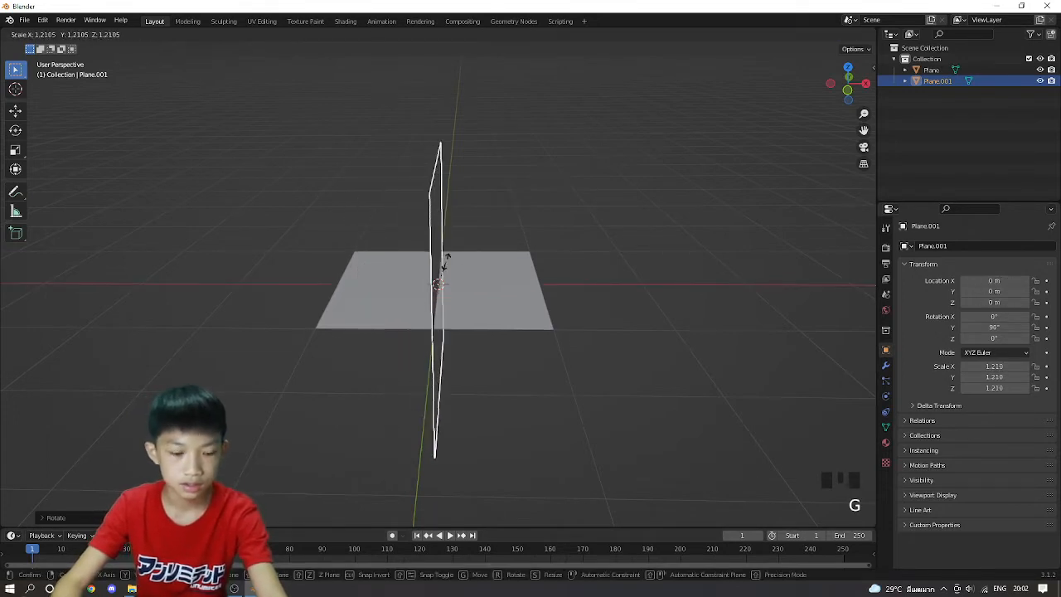
pyautogui.rightClick(445, 262)
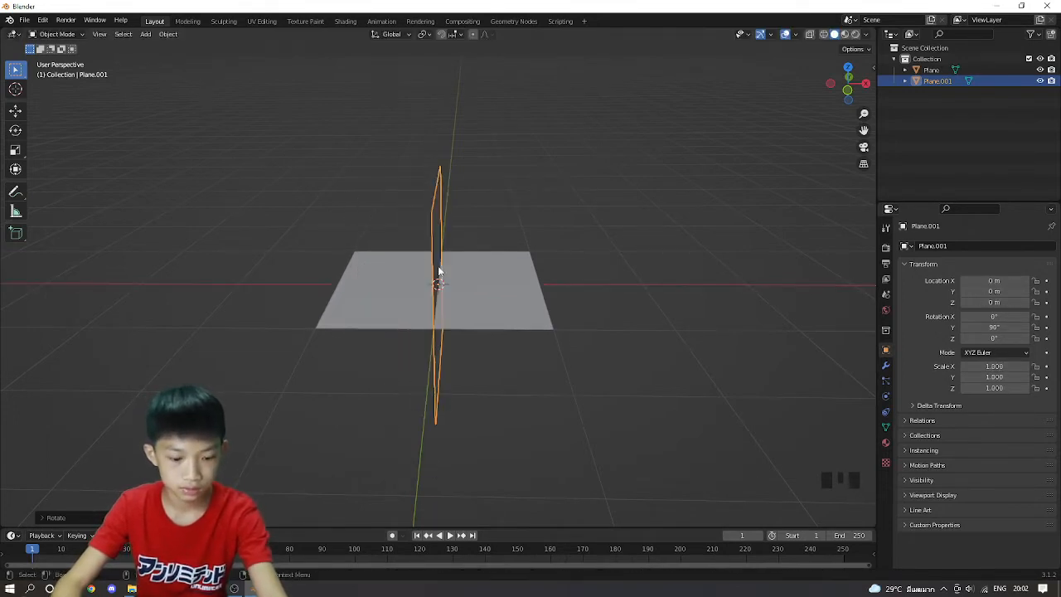
# Step: Move the upright plane -1 m along the global X axis to the floor's edge
pyautogui.press('g')
pyautogui.press('x')
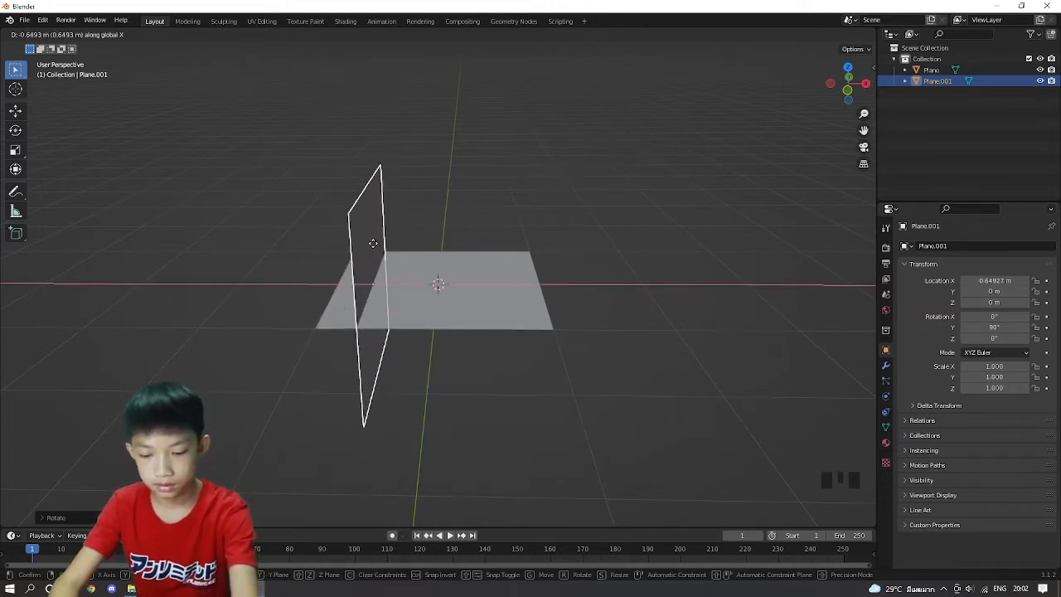
pyautogui.write('-1')
pyautogui.press('Return')
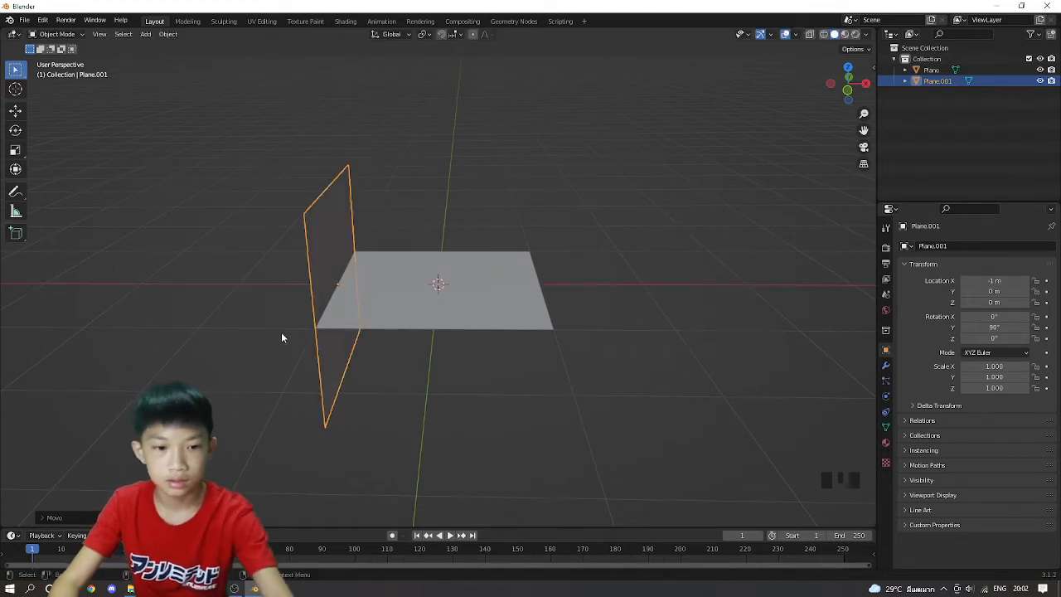
# Step: Raise the upright plane 1 m along the global Z axis so its lower edge meets the floor
pyautogui.middleClick(281, 331)
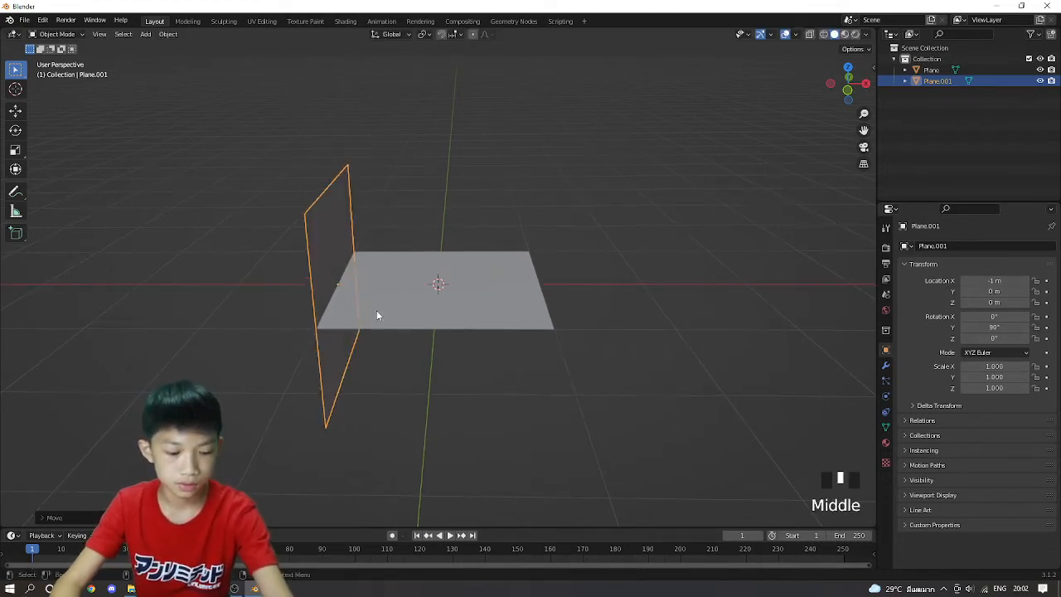
pyautogui.press('g')
pyautogui.press('z')
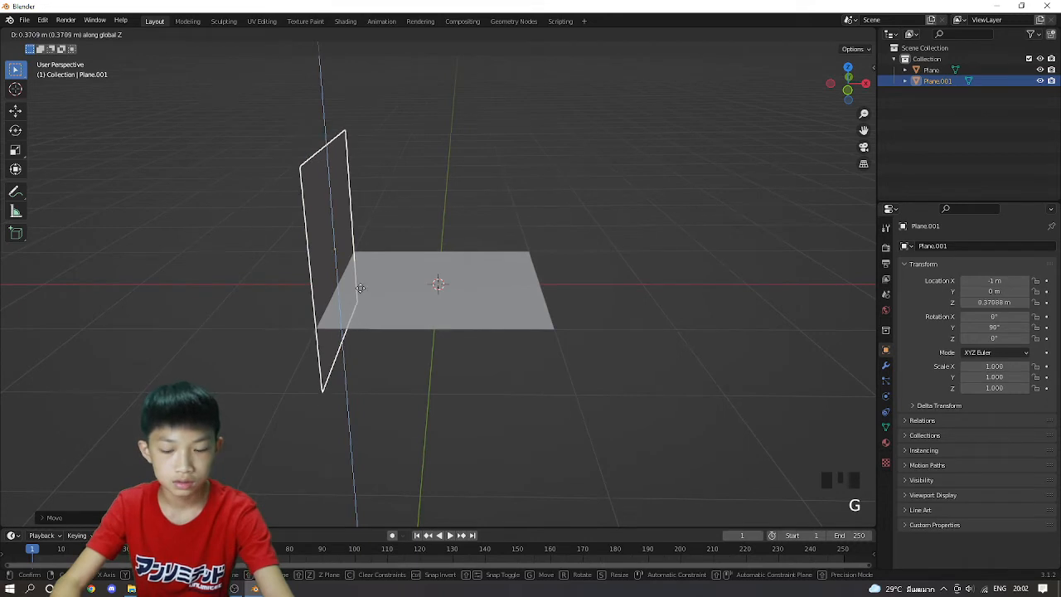
pyautogui.write('1')
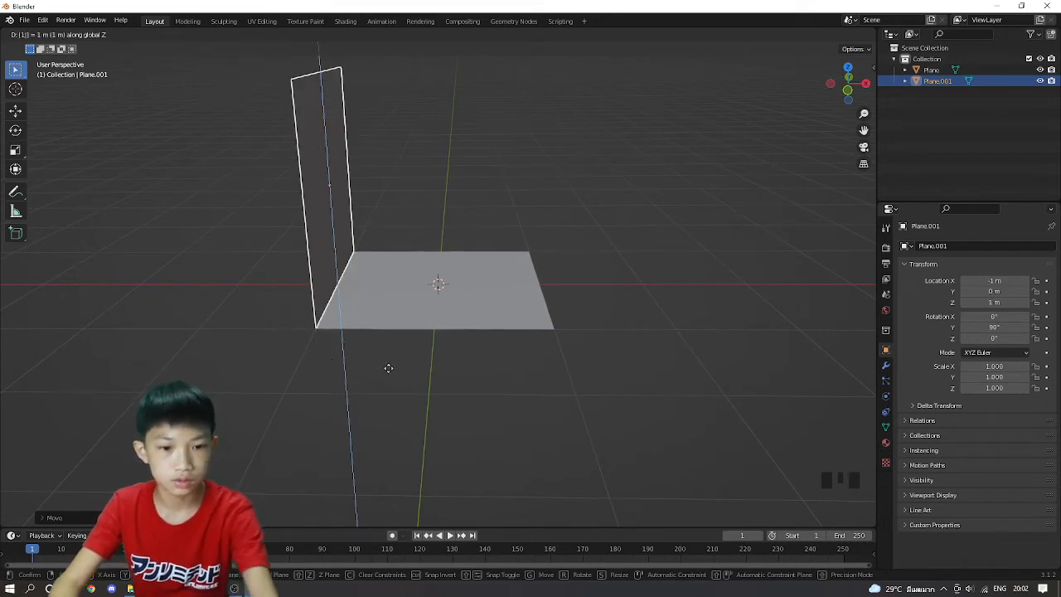
pyautogui.press('Return')
pyautogui.moveTo(406, 398); pyautogui.dragTo(362, 405, button='middle')
pyautogui.press('Tab')
pyautogui.scroll(-2, 402, 407)
pyautogui.press('Tab')
pyautogui.scroll(5, 362, 403)
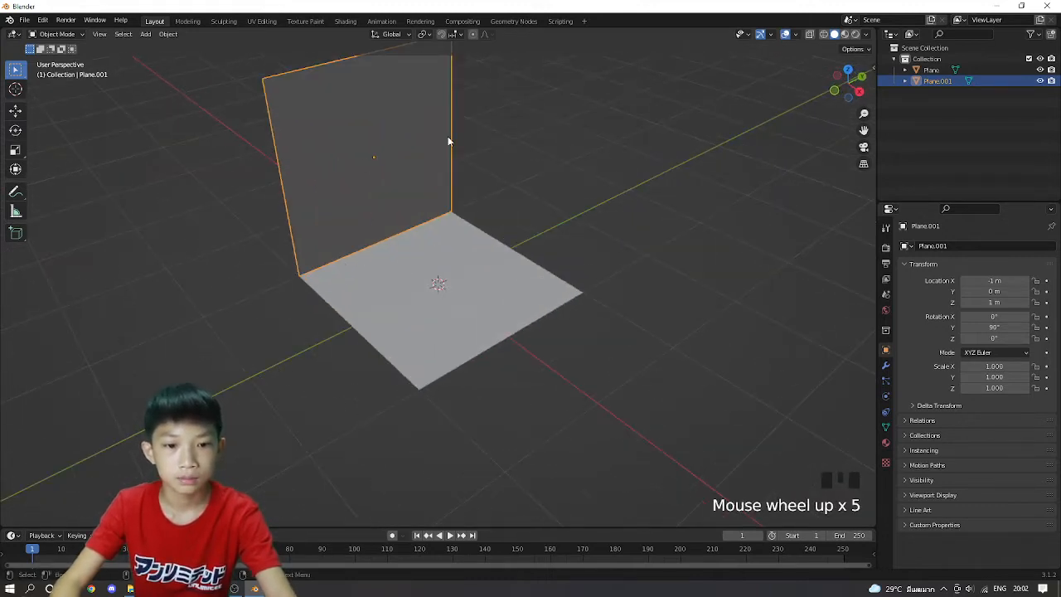
pyautogui.click(453, 158)
pyautogui.click(449, 163)
pyautogui.scroll(-1, 472, 280)
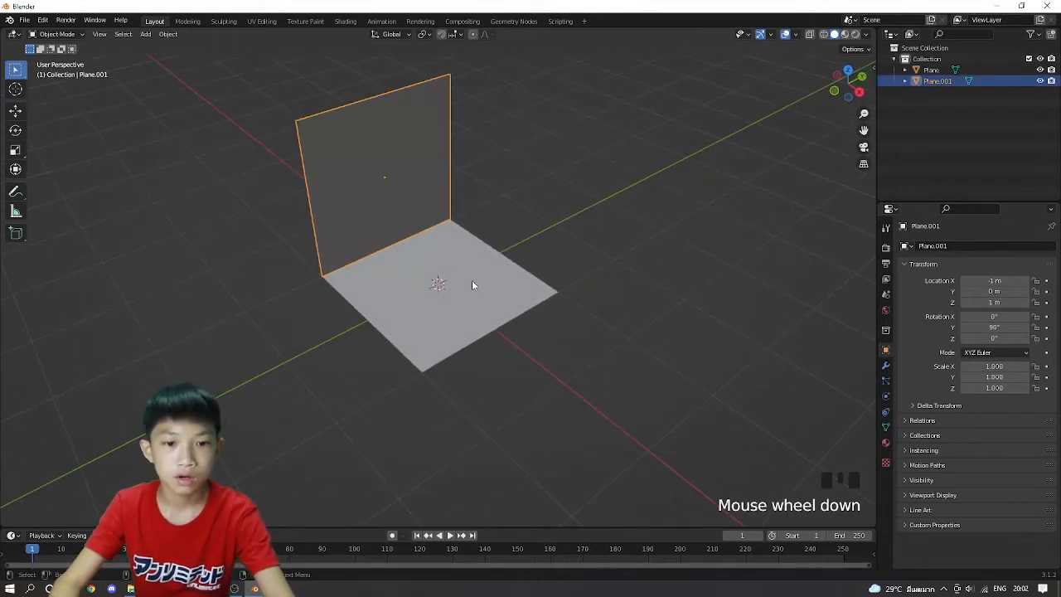
# Step: Make the floor plane the active object and create a new material for it
pyautogui.click(362, 272)
pyautogui.scroll(1, 436, 338)
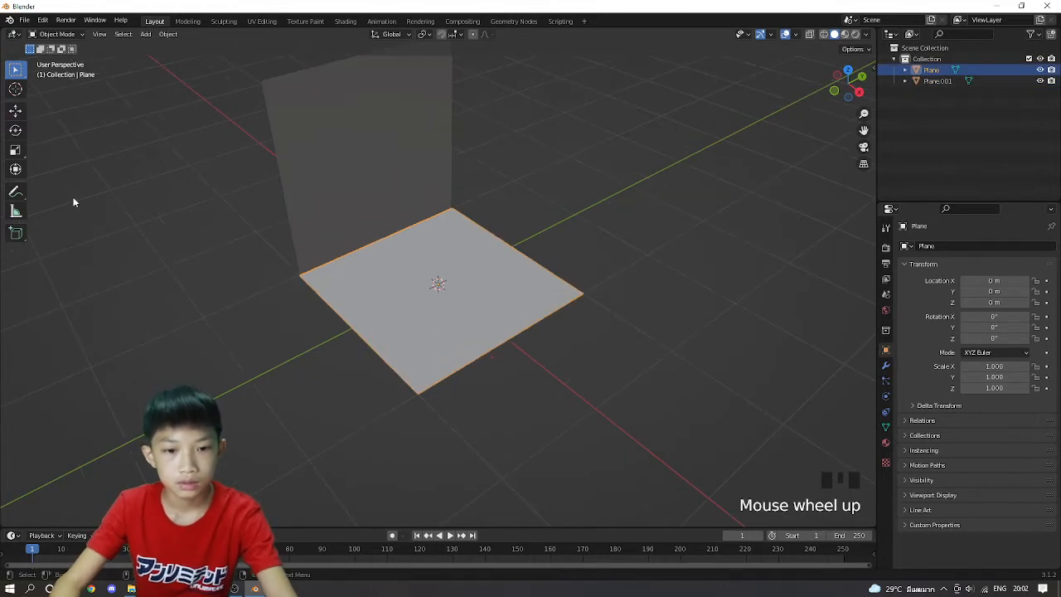
pyautogui.click(542, 194)
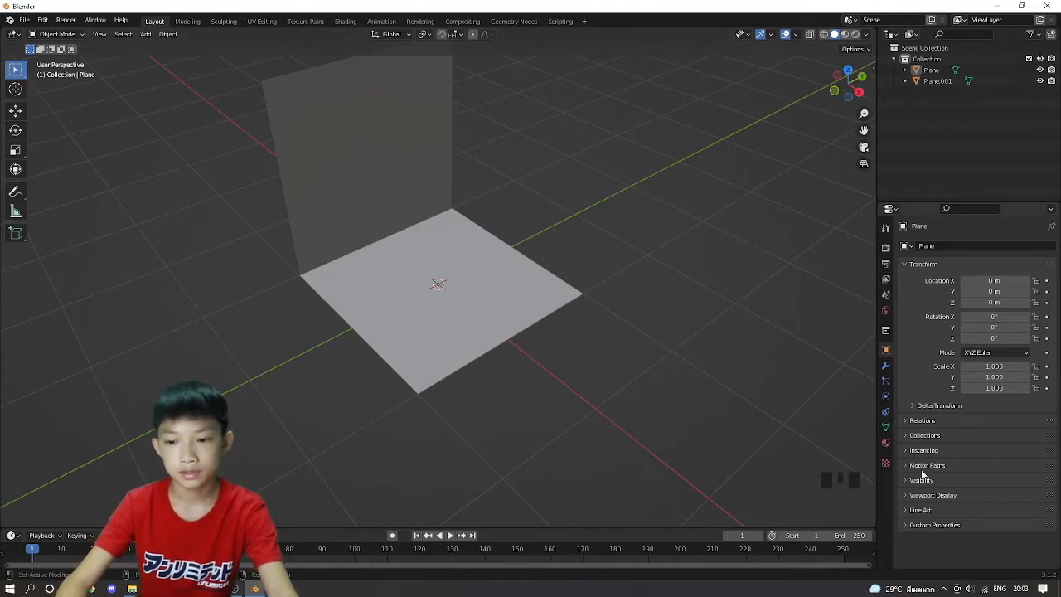
pyautogui.click(886, 445)
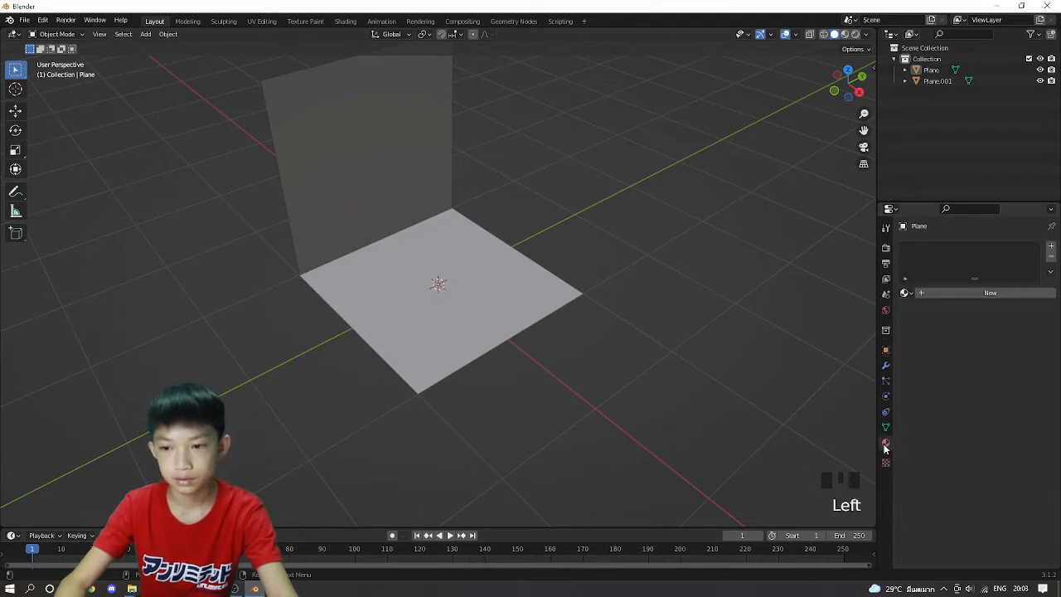
pyautogui.click(939, 292)
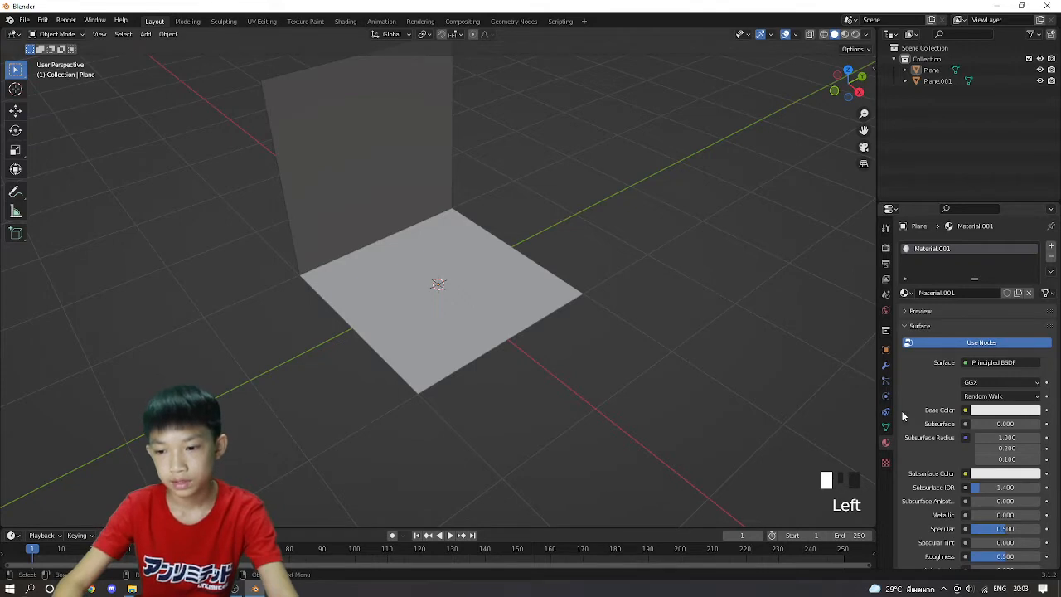
# Step: Set the floor material's Base Color to an Image Texture, look through the image file browser and cancel without loading a file
pyautogui.click(966, 410)
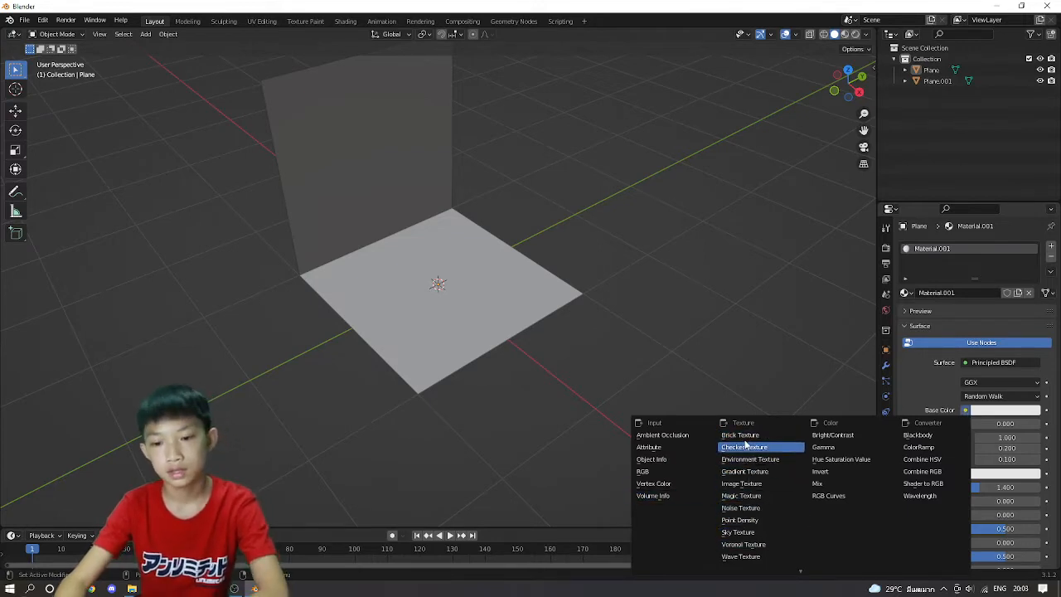
pyautogui.click(737, 487)
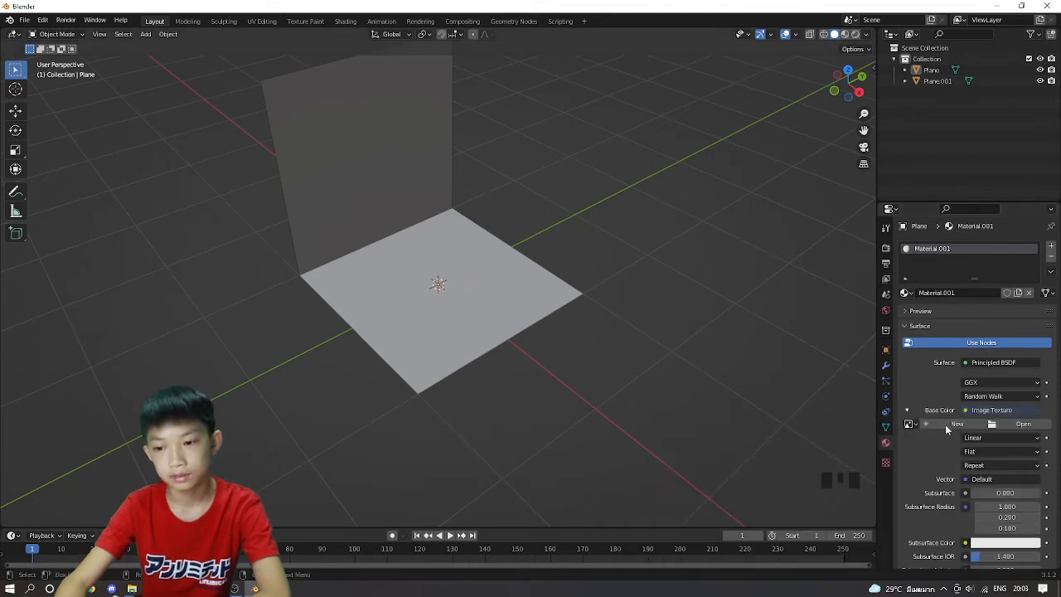
pyautogui.click(1024, 424)
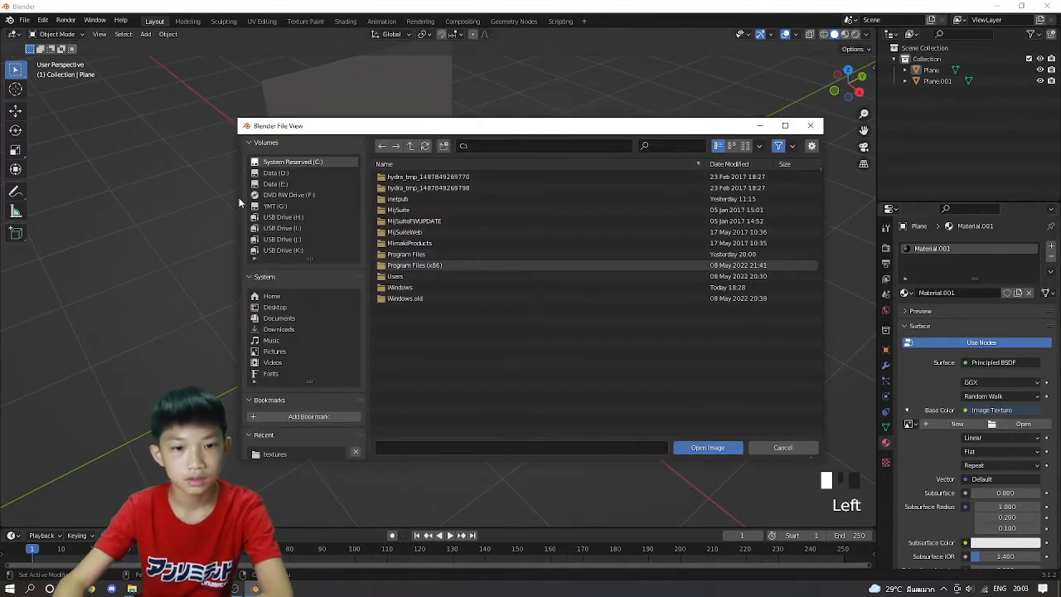
pyautogui.click(783, 447)
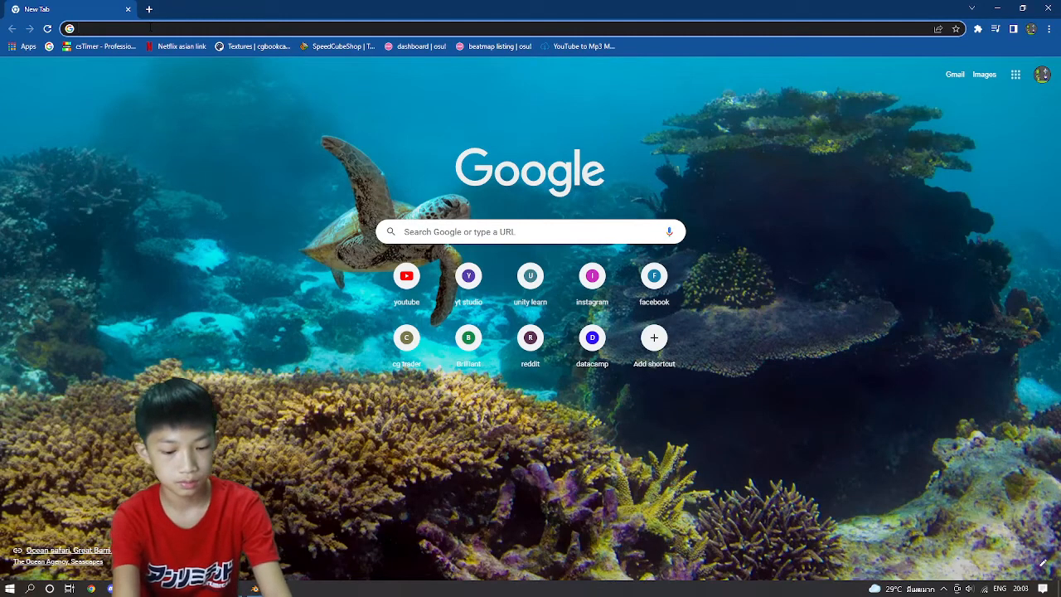
# Step: Switch to Chrome, search for "polyhaven", open the Poly Haven site and go to its texture library
pyautogui.write('polyha')
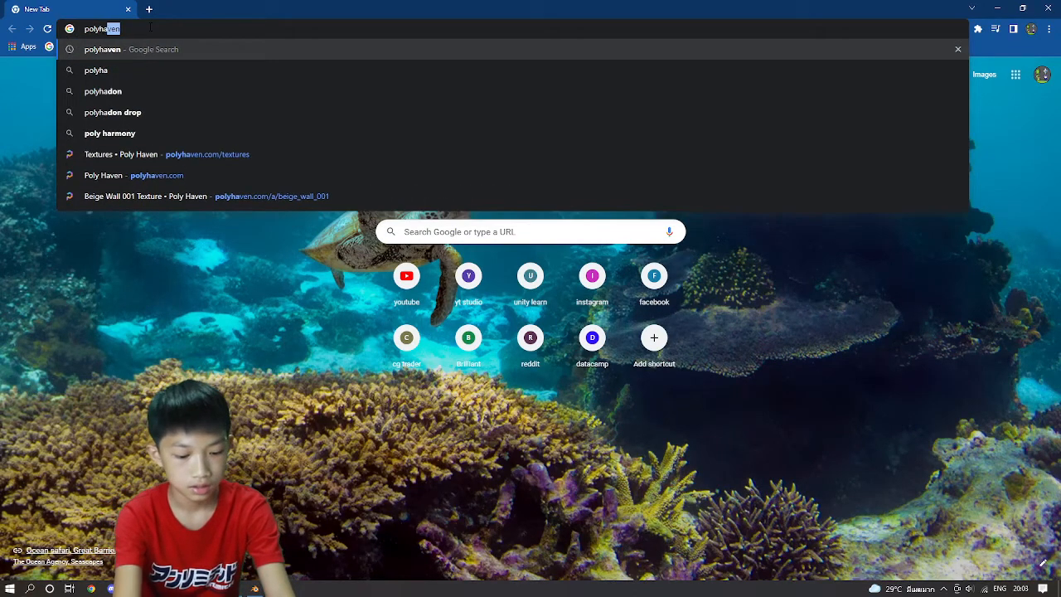
pyautogui.write('ven')
pyautogui.press('Return')
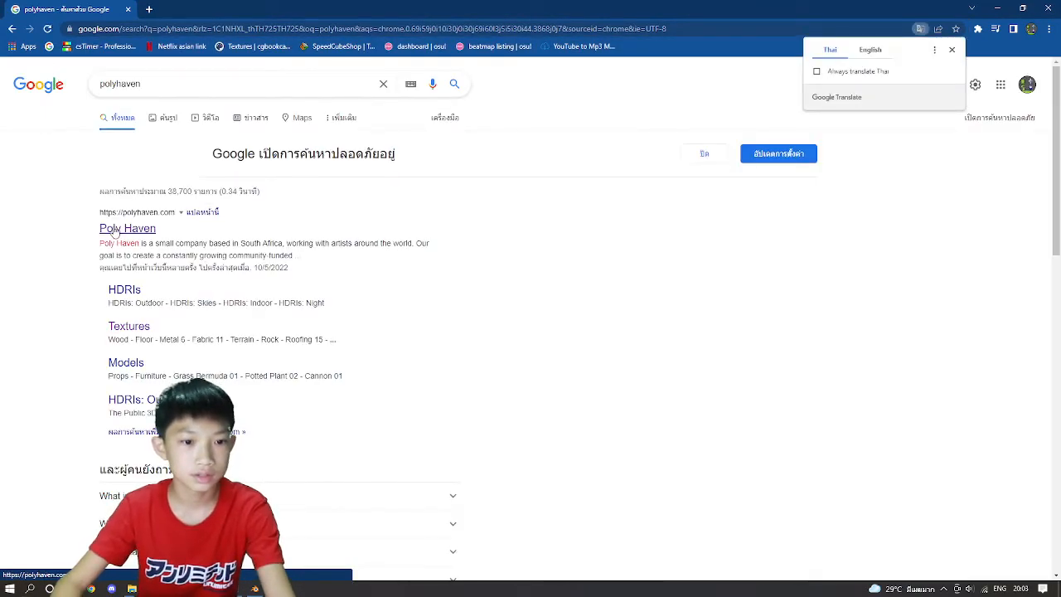
pyautogui.click(120, 230)
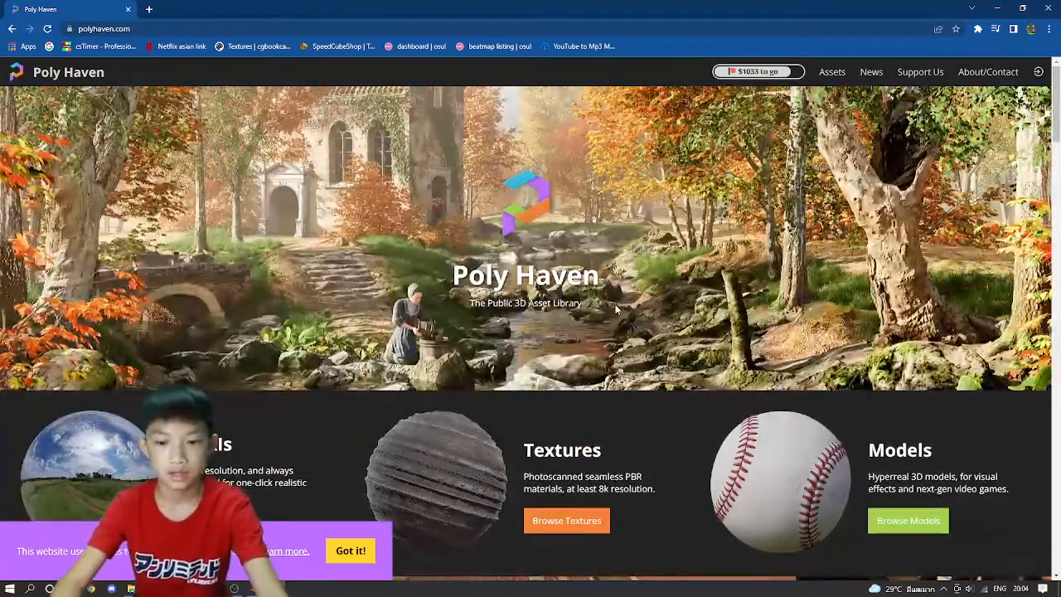
pyautogui.scroll(-2, 616, 308)
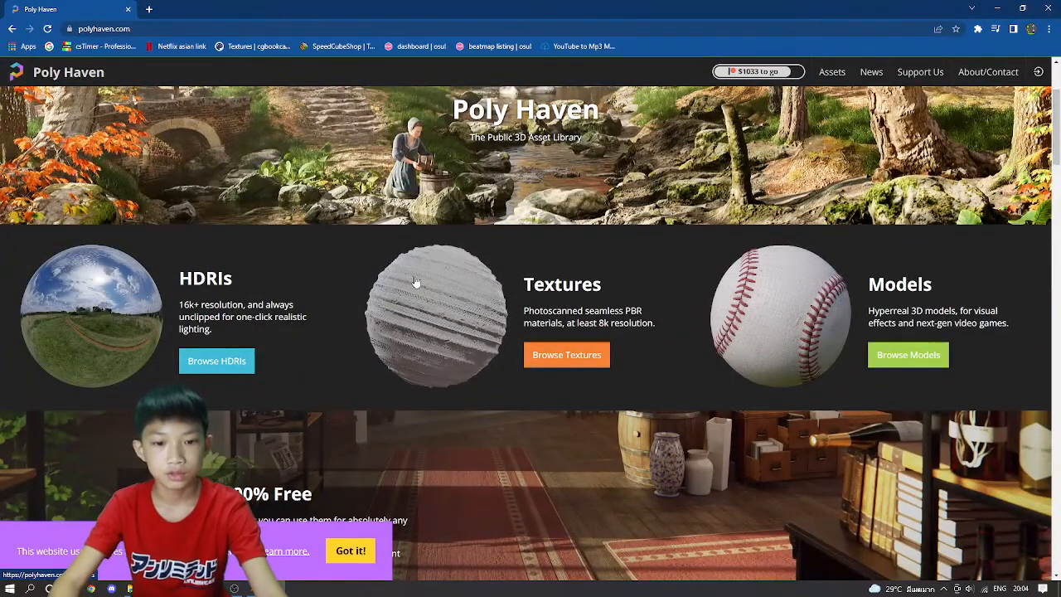
pyautogui.click(489, 316)
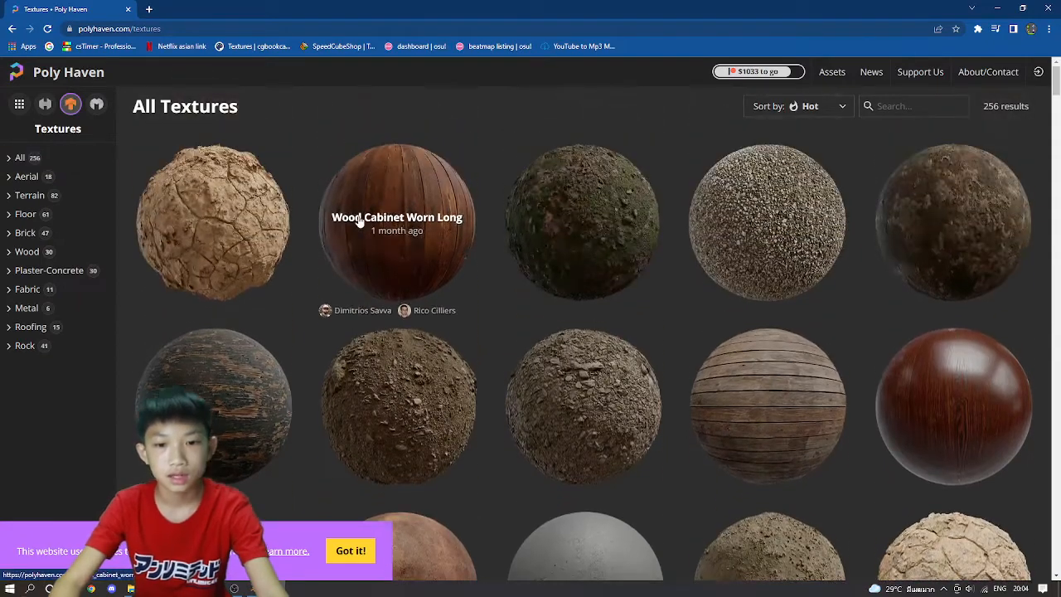
# Step: Browse the texture library for a floor material and open the Weathered Brown Planks texture
pyautogui.scroll(-2, 356, 220)
pyautogui.scroll(-8, 622, 299)
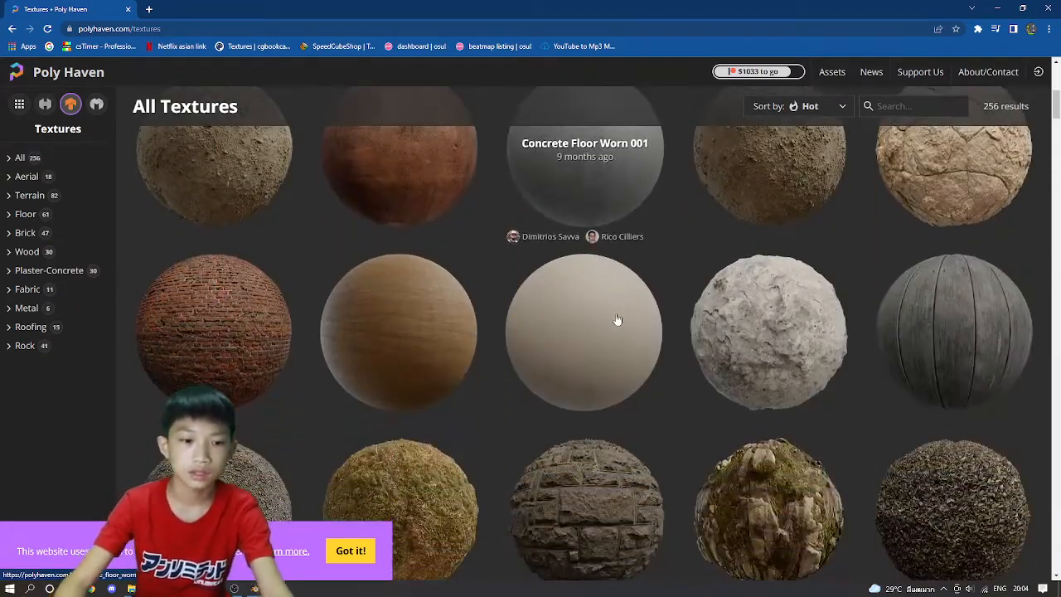
pyautogui.scroll(-10, 615, 322)
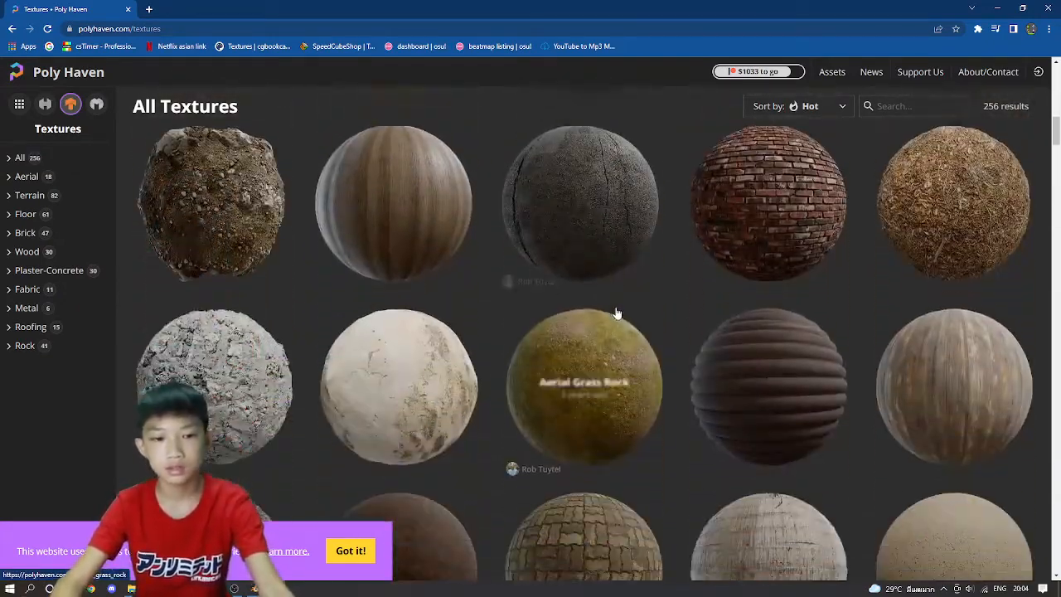
pyautogui.scroll(-10, 616, 325)
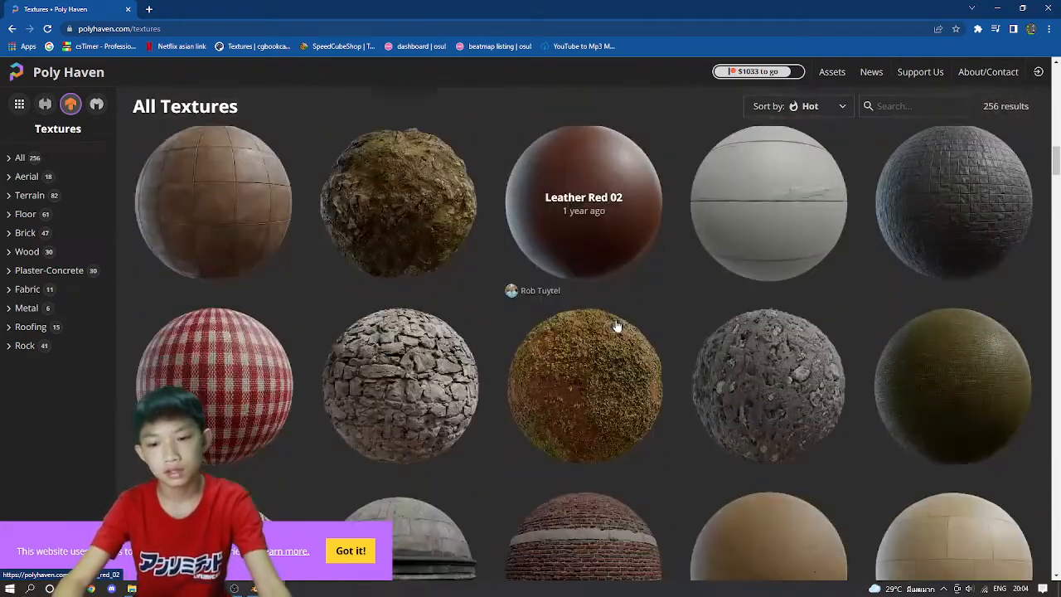
pyautogui.scroll(2, 616, 324)
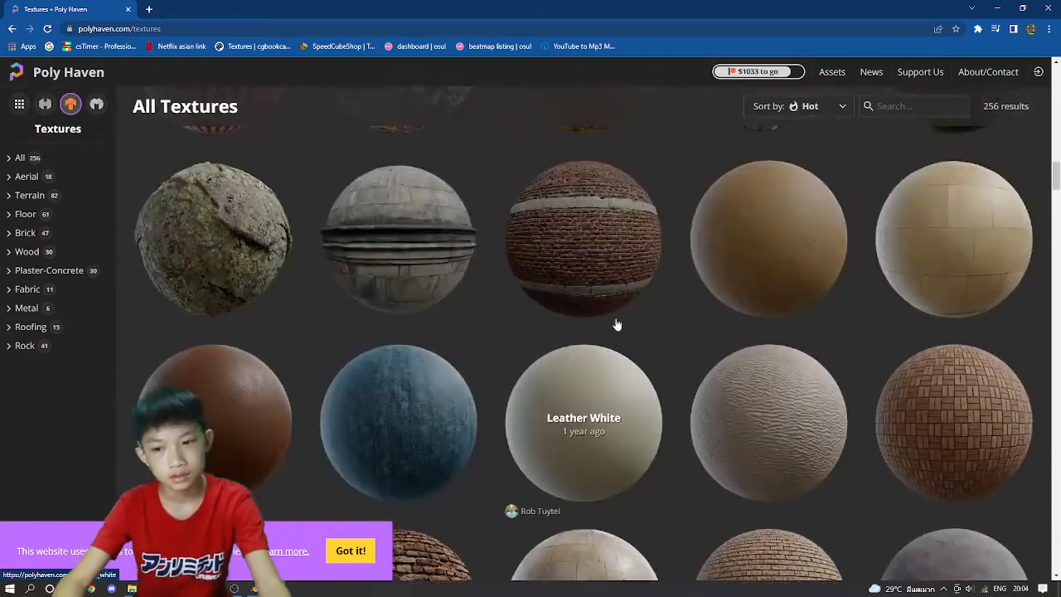
pyautogui.scroll(-2, 616, 324)
pyautogui.scroll(1, 621, 303)
pyautogui.scroll(2, 683, 321)
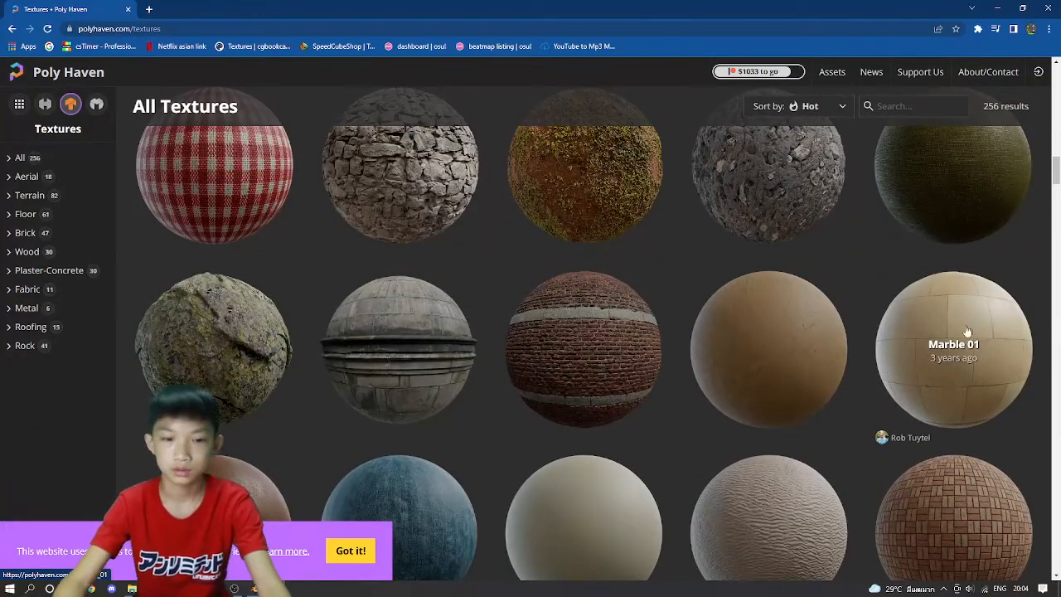
pyautogui.scroll(-3, 966, 331)
pyautogui.scroll(-1, 557, 290)
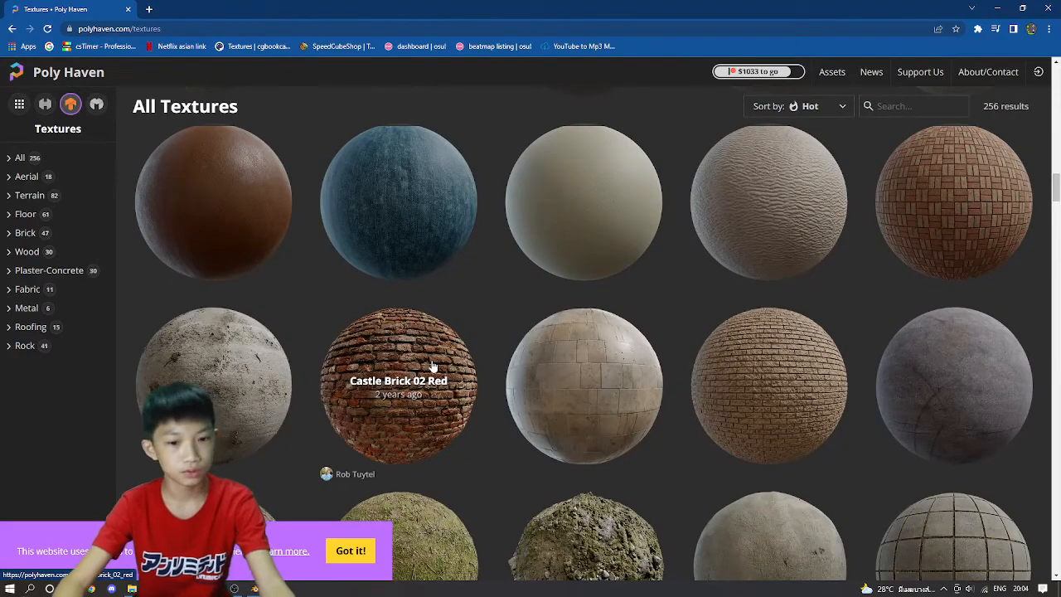
pyautogui.scroll(-2, 440, 354)
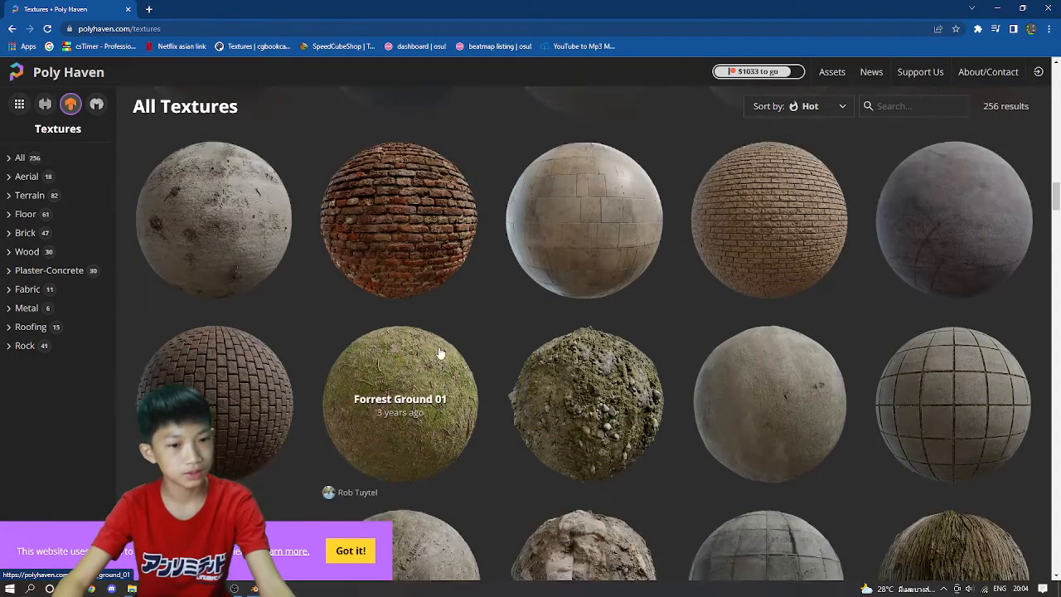
pyautogui.scroll(4, 443, 335)
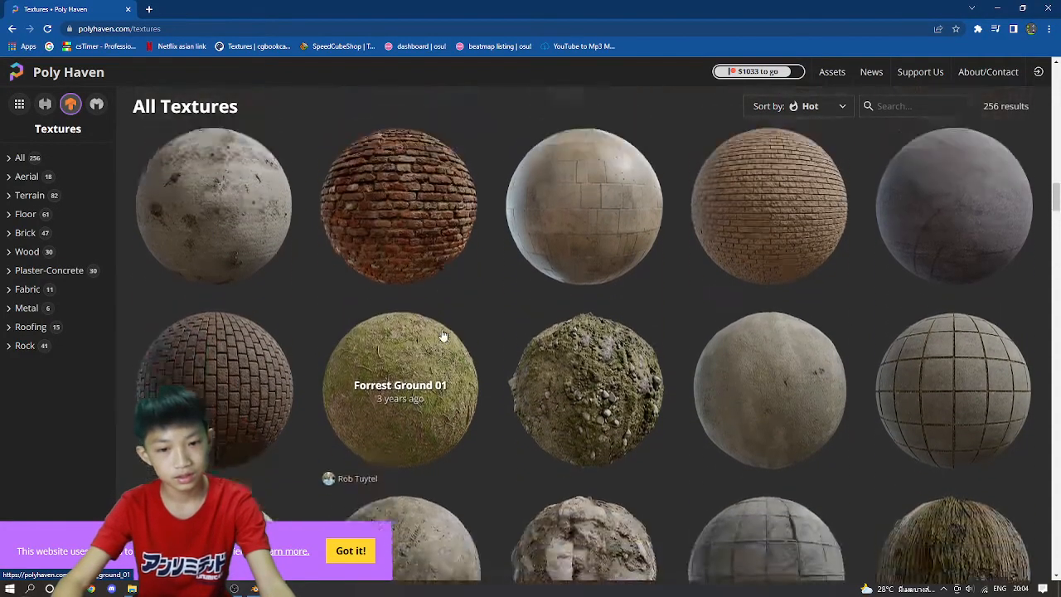
pyautogui.scroll(4, 443, 335)
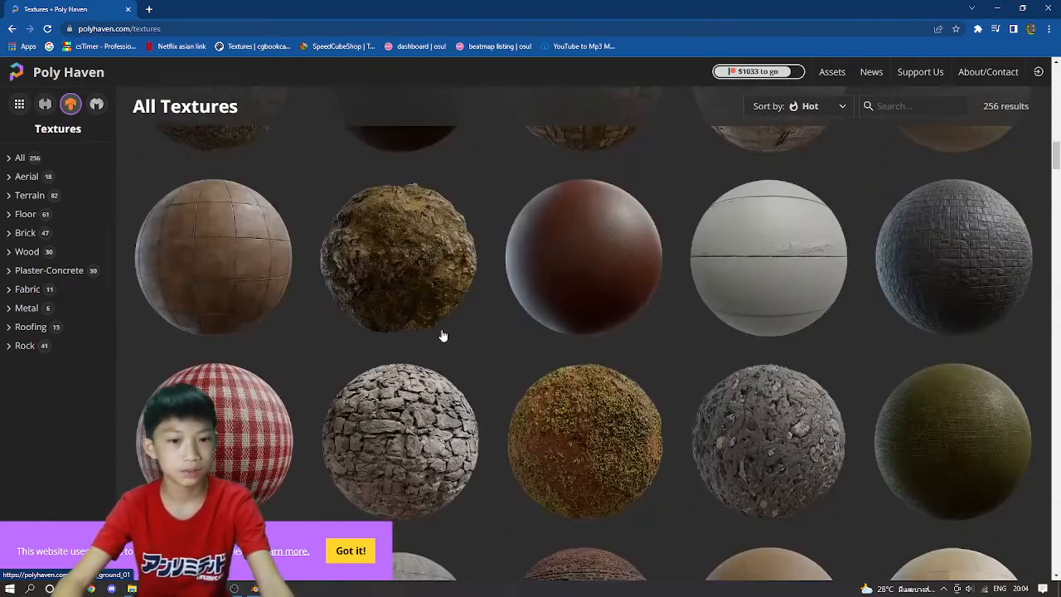
pyautogui.scroll(10, 442, 335)
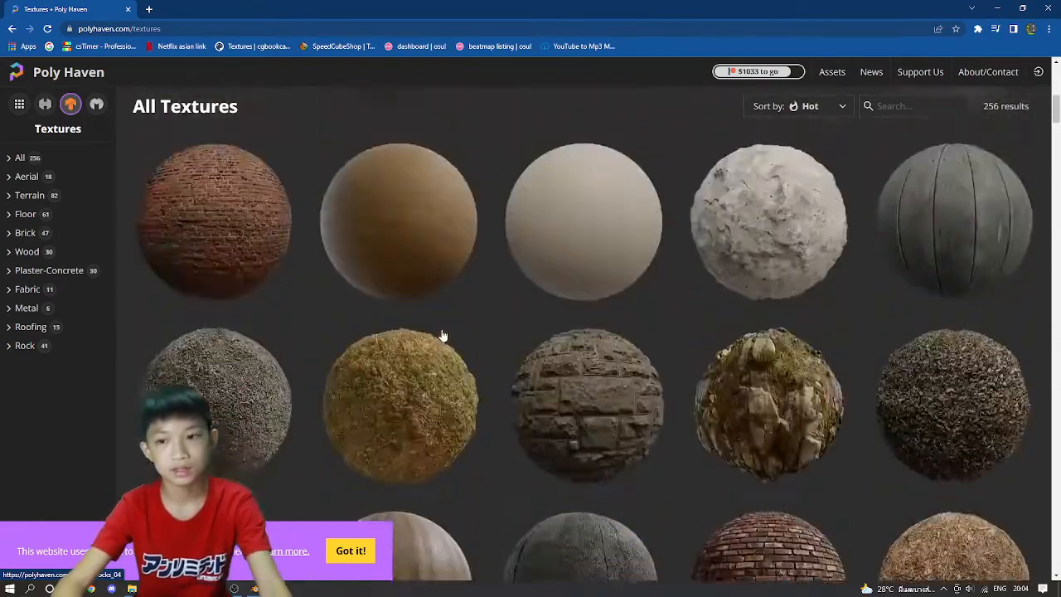
pyautogui.scroll(3, 497, 314)
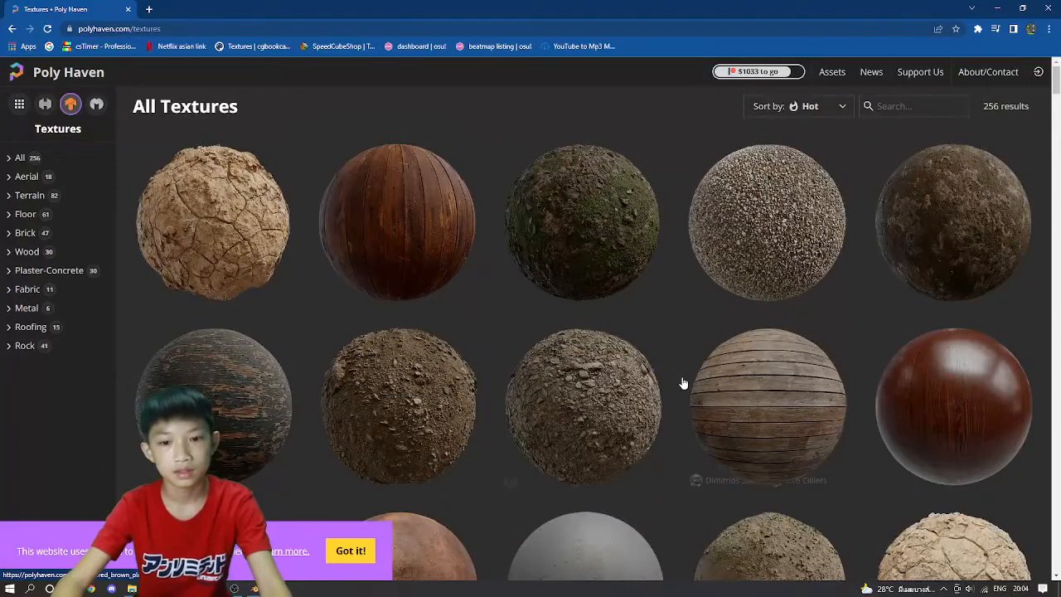
pyautogui.click(740, 410)
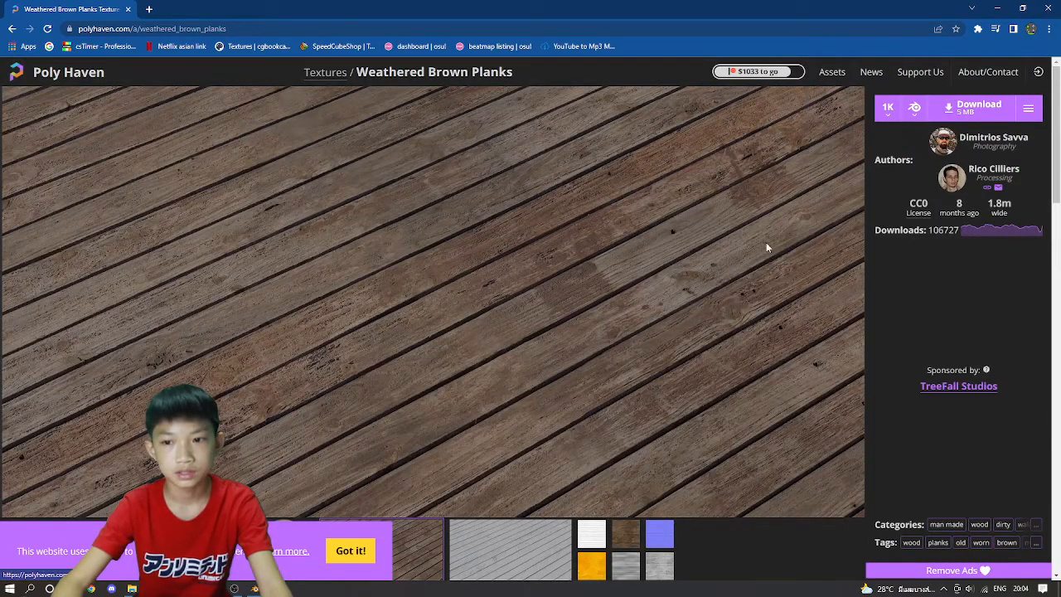
# Step: Try the 2K and 16K download resolutions for the Weathered Brown Planks texture
pyautogui.click(900, 120)
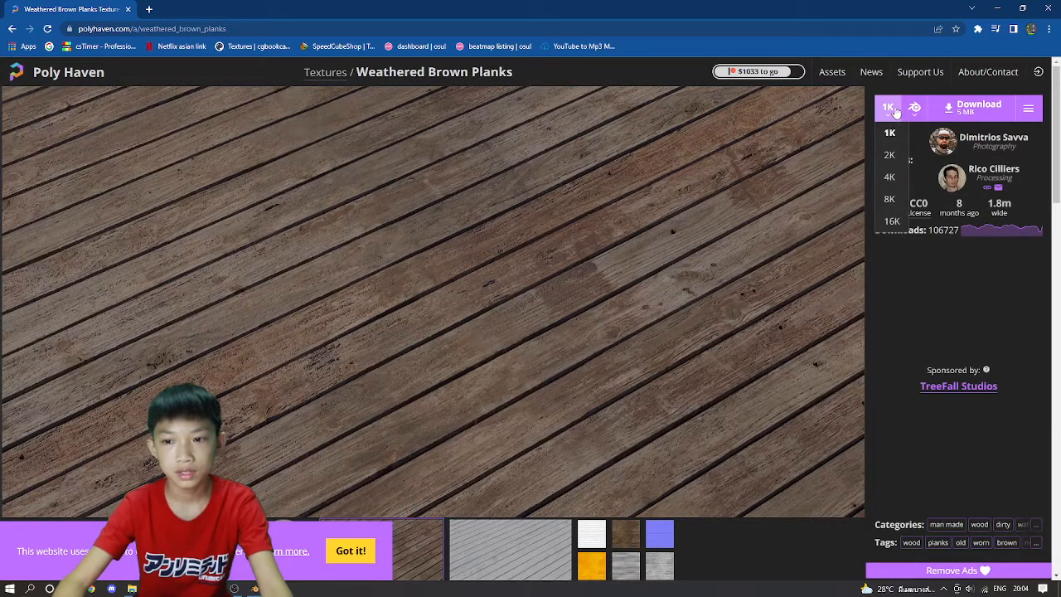
pyautogui.click(893, 154)
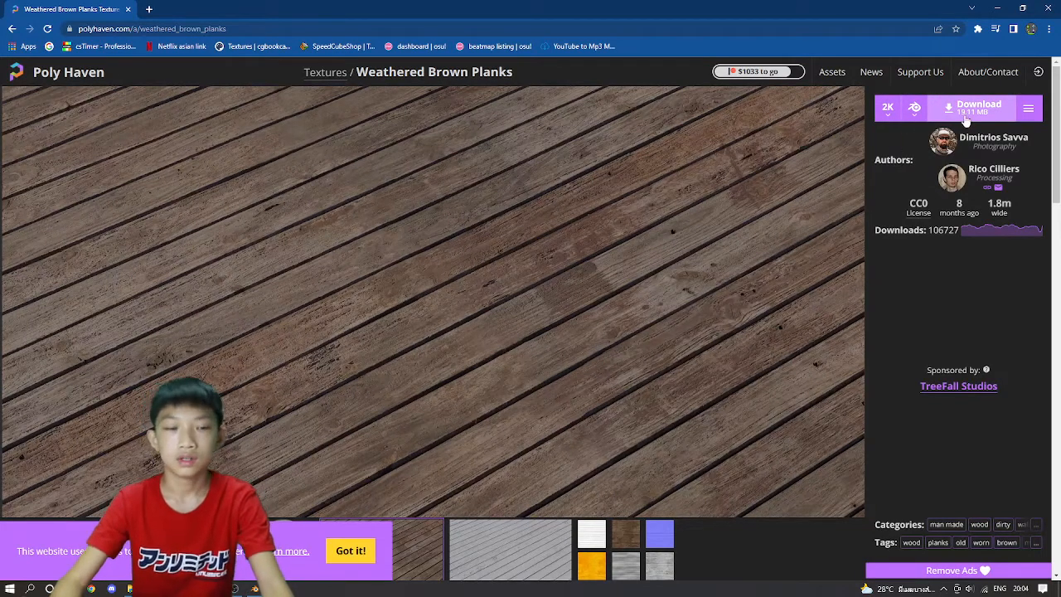
pyautogui.click(893, 112)
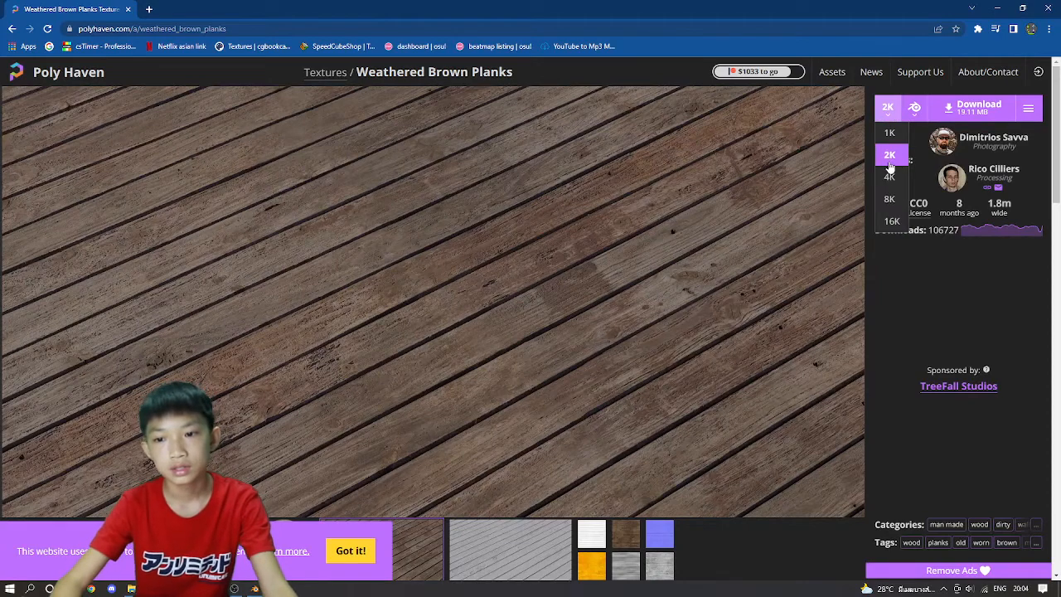
pyautogui.click(893, 220)
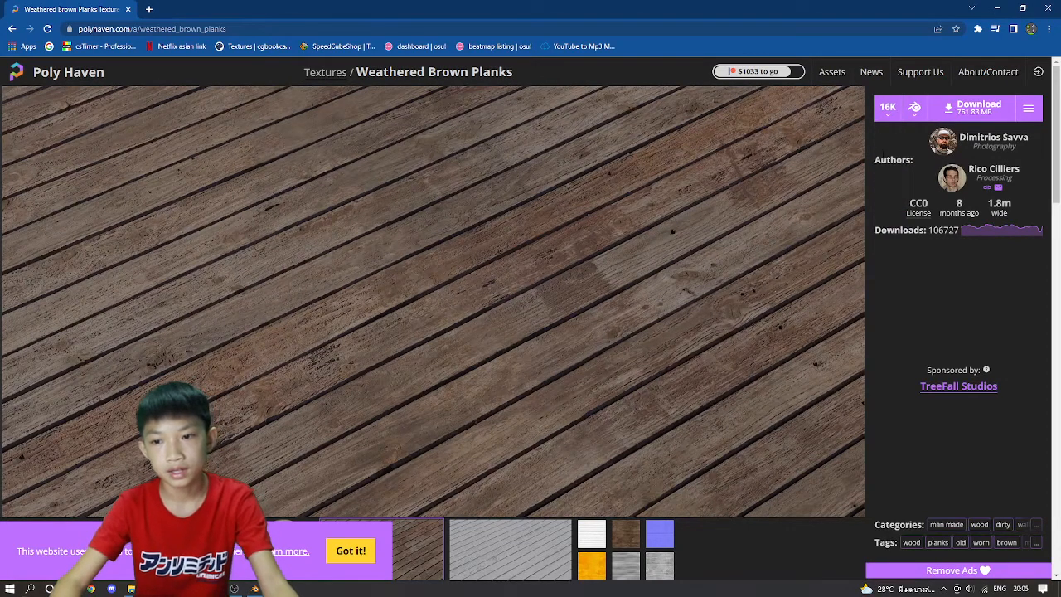
# Step: Set the download resolution to 1K and save weathered_brown_planks_1k.blend.zip in the blender\texture folder on Data (D:)
pyautogui.click(887, 109)
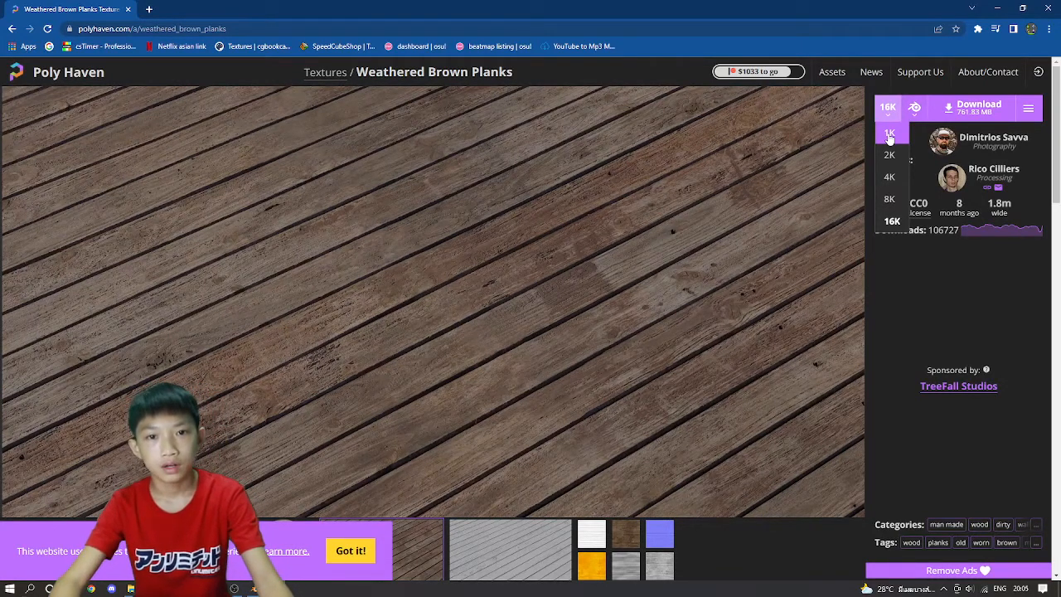
pyautogui.click(889, 134)
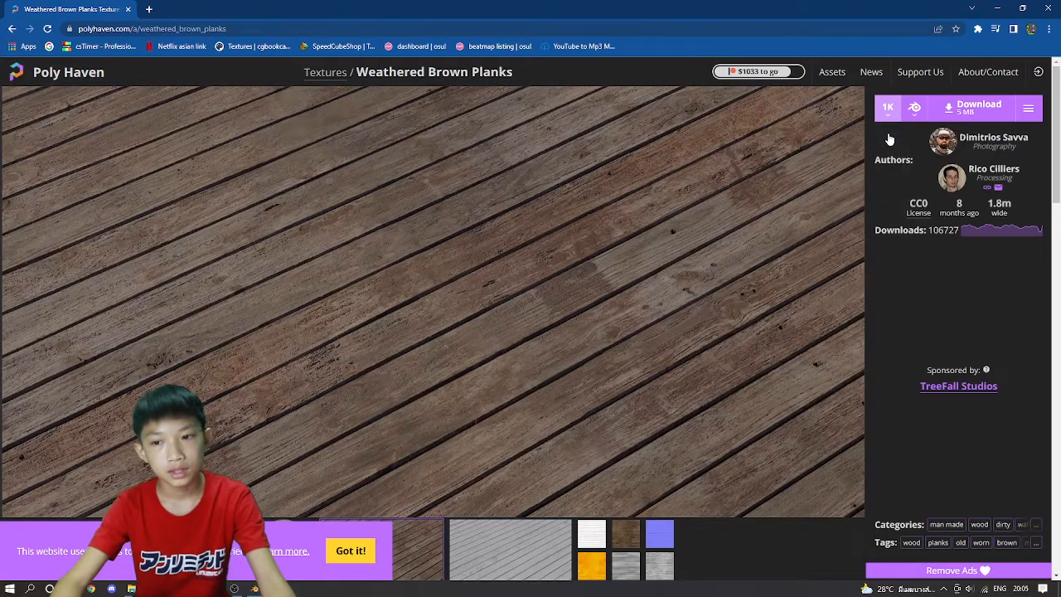
pyautogui.click(962, 106)
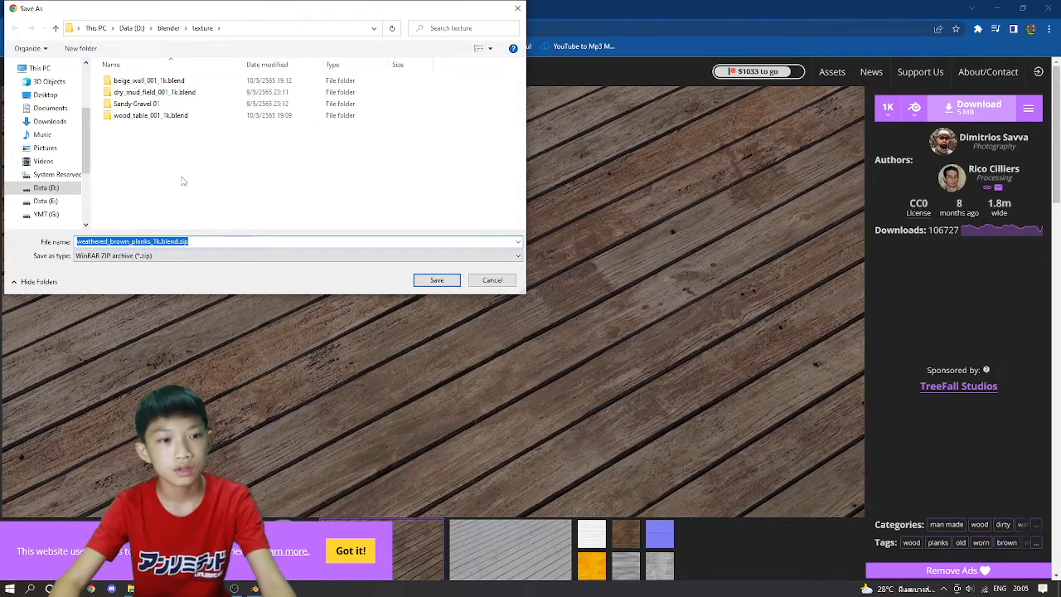
pyautogui.click(59, 189)
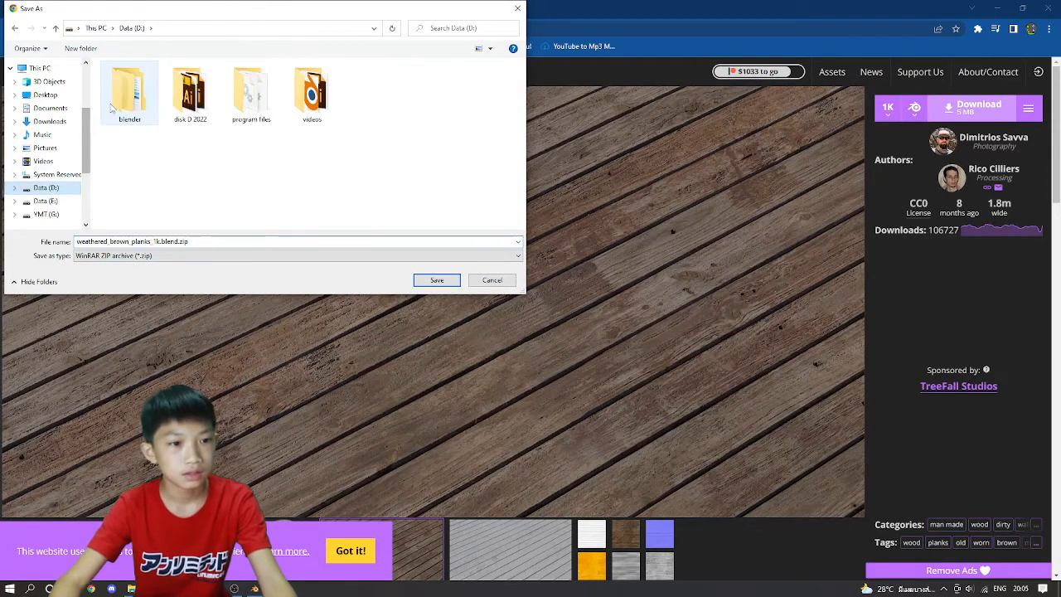
pyautogui.doubleClick(126, 101)
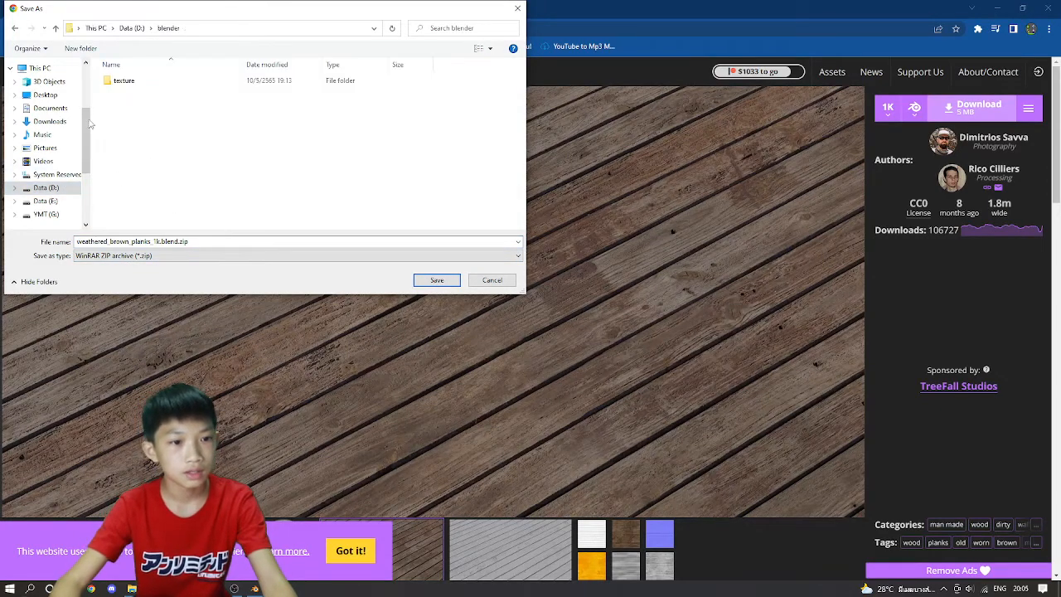
pyautogui.doubleClick(149, 81)
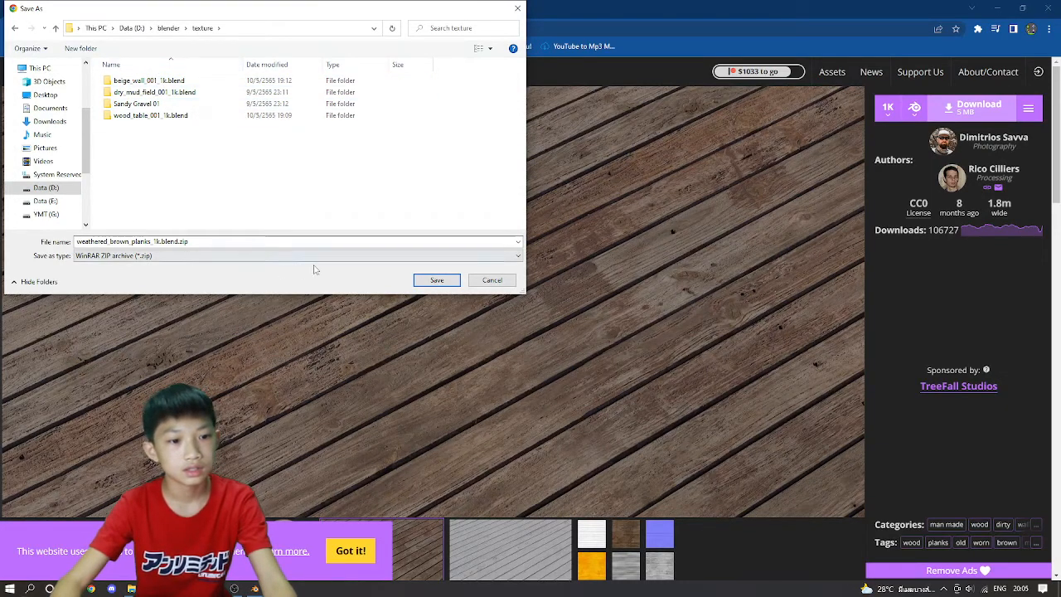
pyautogui.click(439, 282)
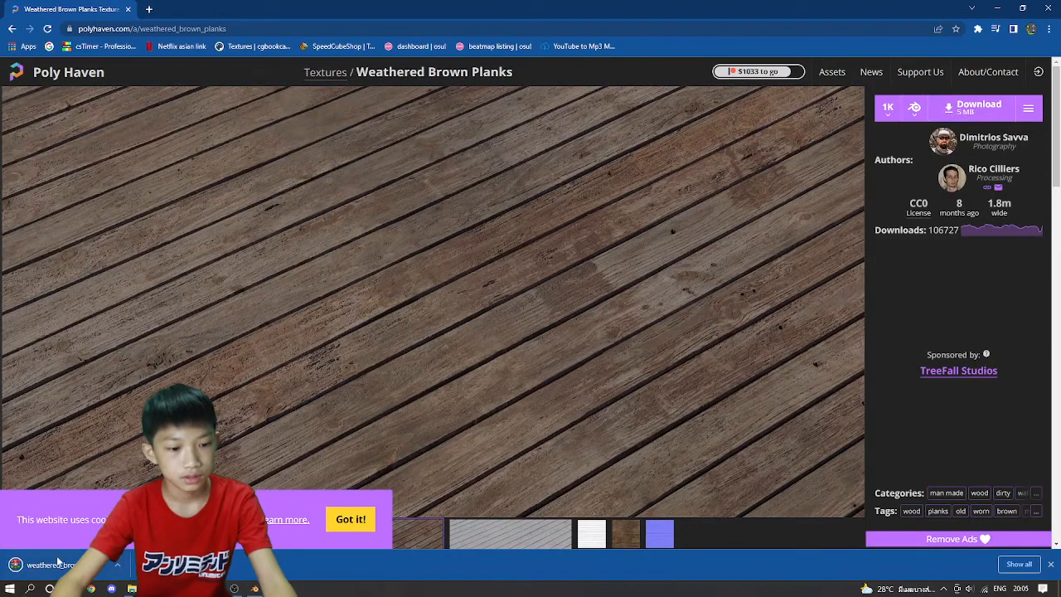
# Step: Switch to File Explorer and open the blender\texture folder on Data (D:)
pyautogui.click(131, 588)
pyautogui.doubleClick(381, 203)
pyautogui.click(312, 159)
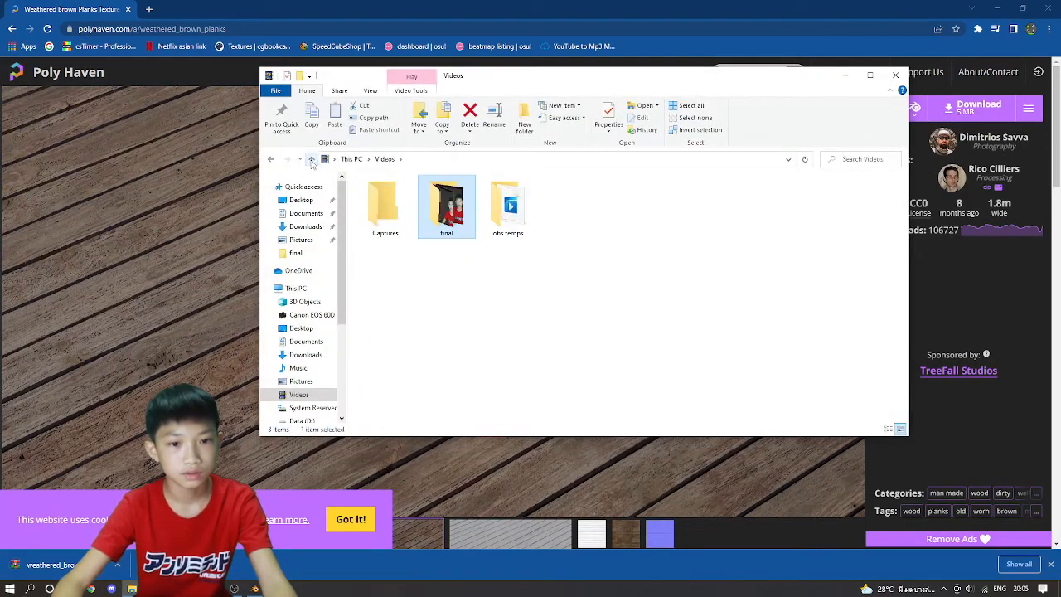
pyautogui.click(312, 159)
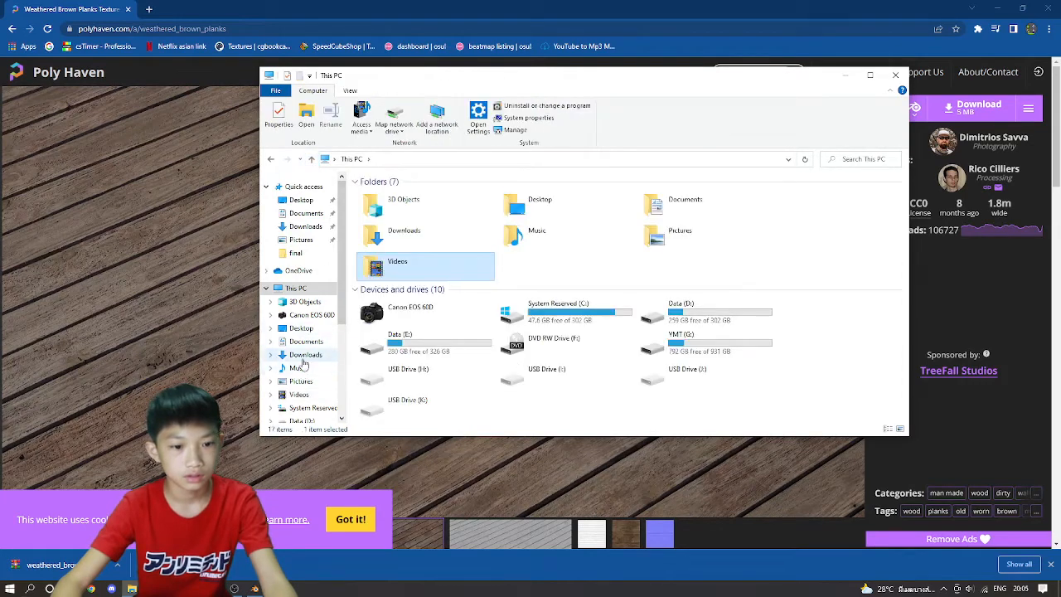
pyautogui.scroll(-2, 304, 344)
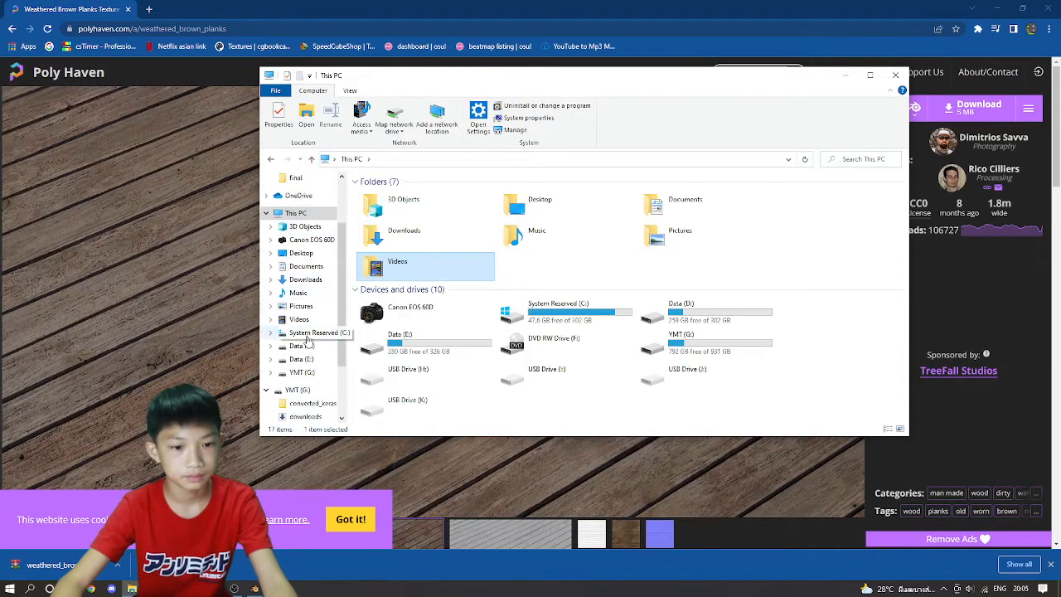
pyautogui.click(305, 345)
pyautogui.doubleClick(382, 202)
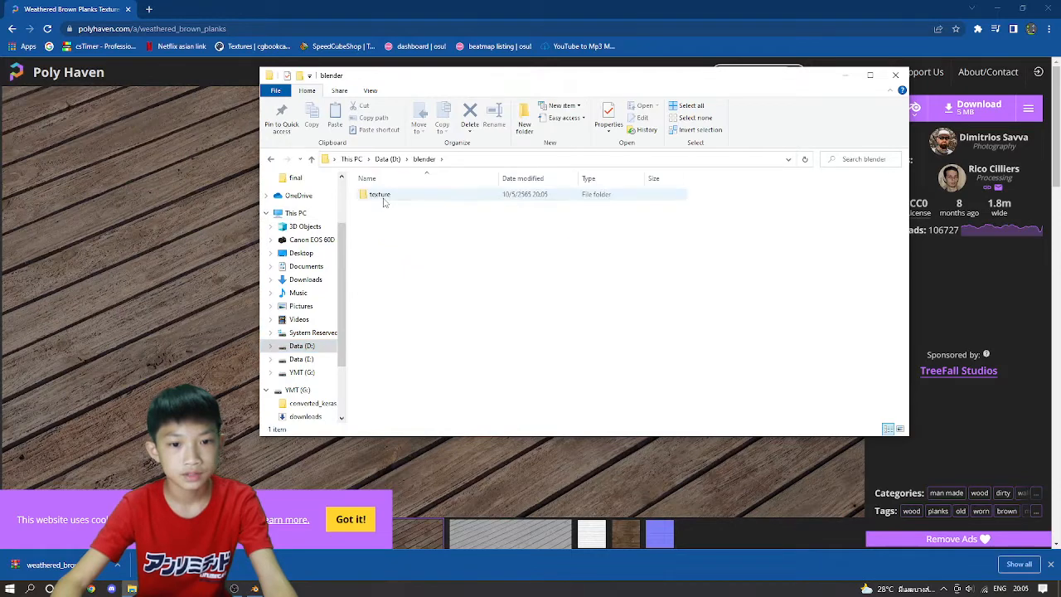
pyautogui.doubleClick(383, 197)
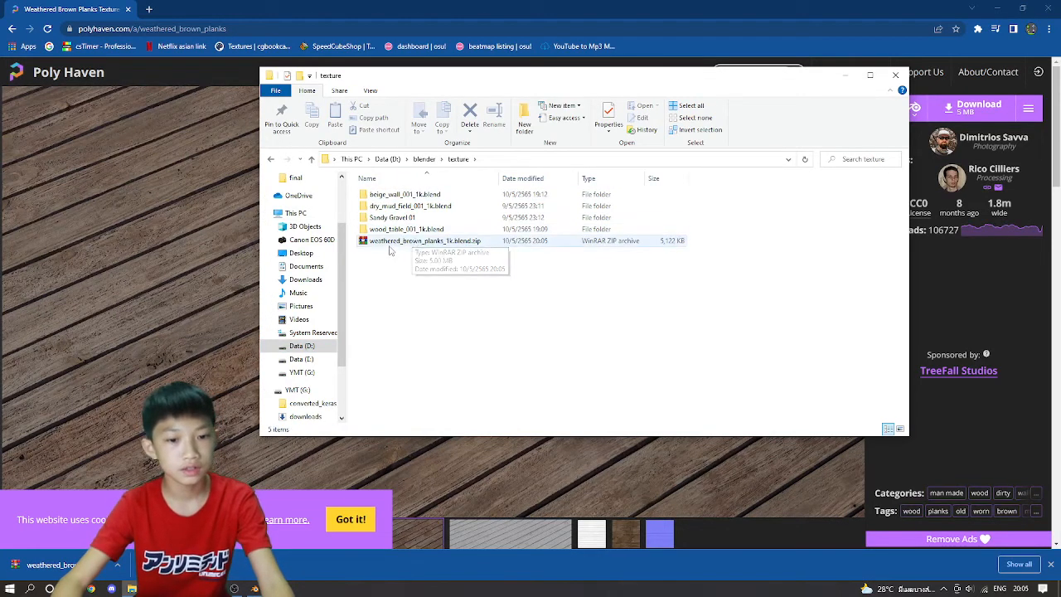
# Step: Extract weathered_brown_planks_1k.blend.zip directly into the current texture folder
pyautogui.moveTo(401, 243)
pyautogui.mouseDown()
pyautogui.moveTo(436, 247)
pyautogui.moveTo(429, 263)
pyautogui.moveTo(415, 253)
pyautogui.mouseUp()
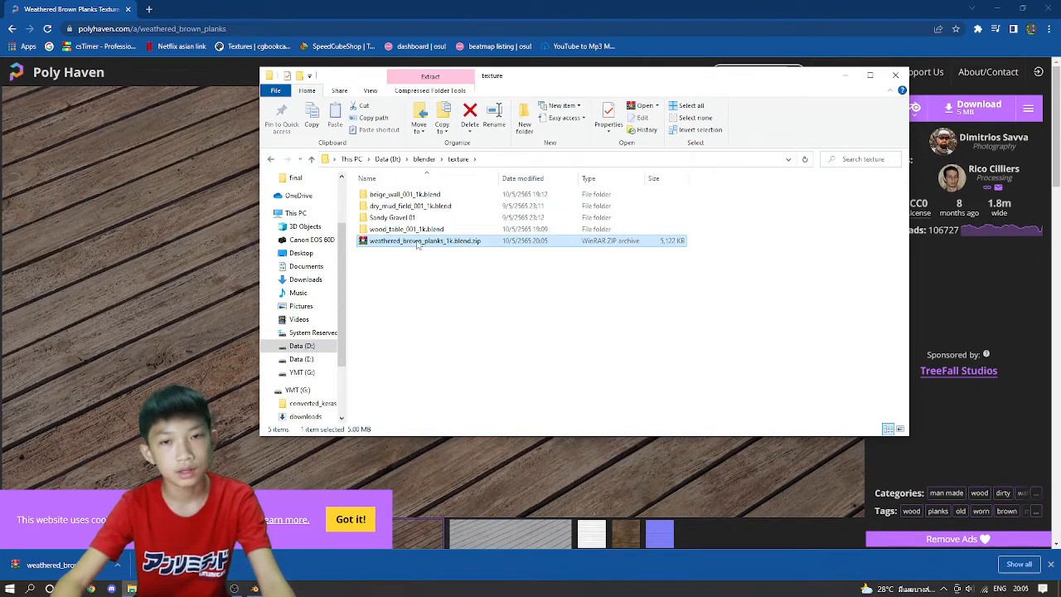
pyautogui.doubleClick(416, 240)
pyautogui.rightClick(423, 243)
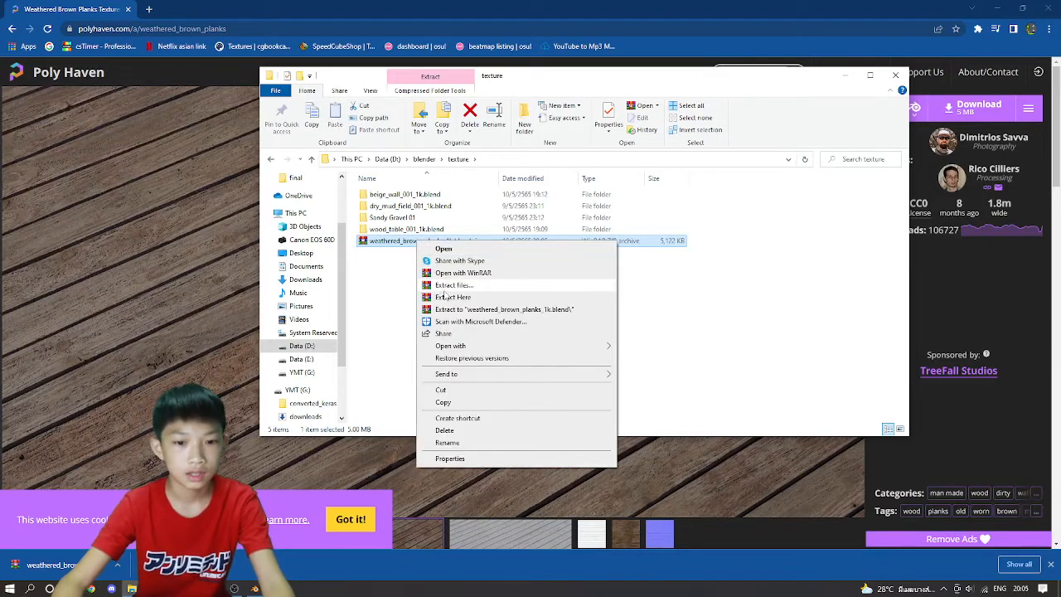
pyautogui.click(452, 298)
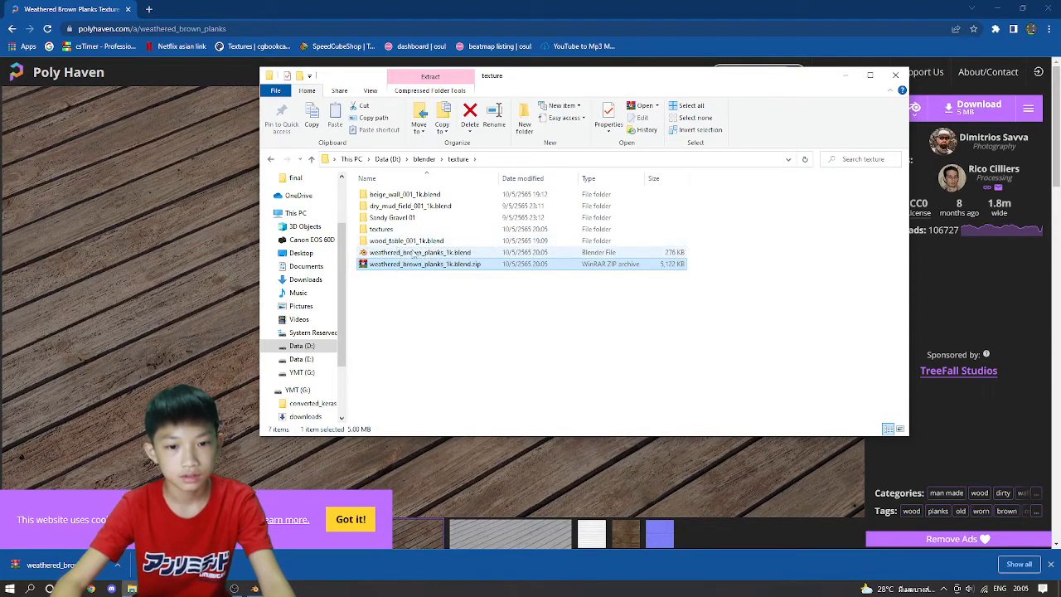
# Step: Delete the extracted weathered_brown_planks_1k.blend file and the weathered_brown_planks_1k.blend.zip archive, keeping the textures folder
pyautogui.click(426, 289)
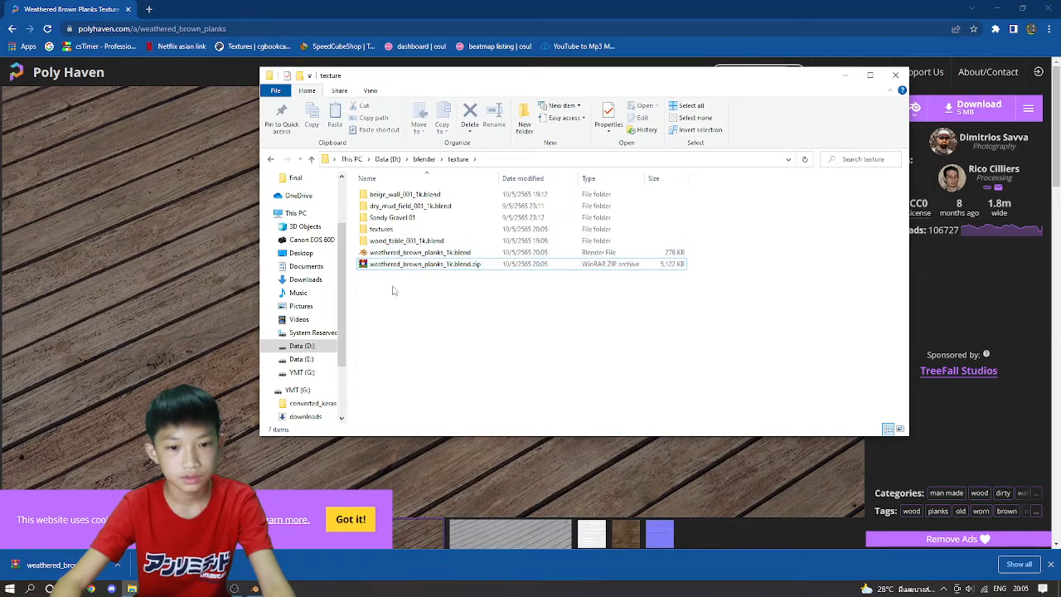
pyautogui.moveTo(392, 286); pyautogui.dragTo(378, 249)
pyautogui.click(407, 296)
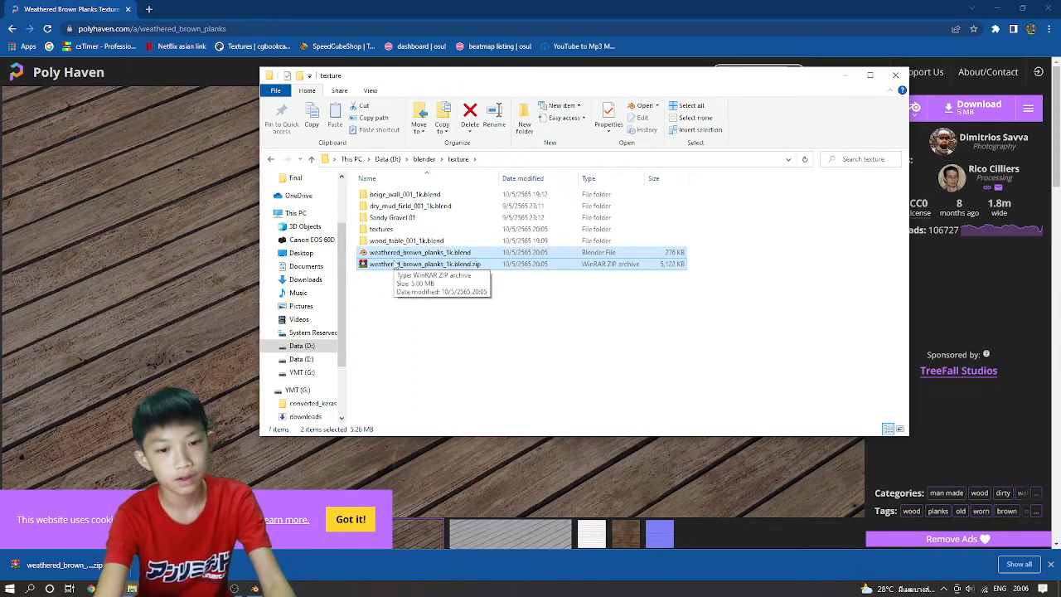
pyautogui.press('Delete')
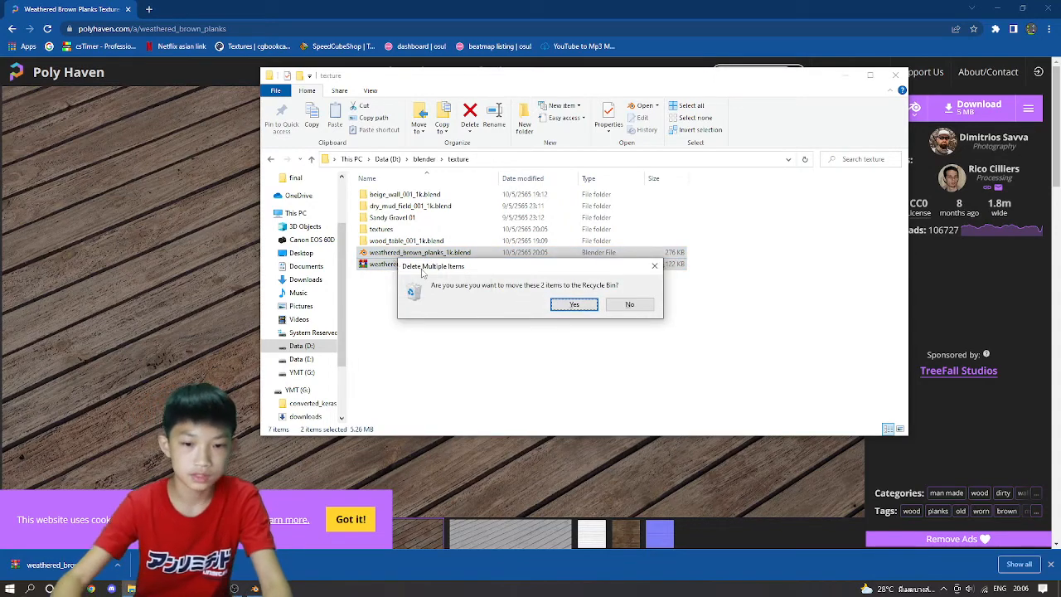
pyautogui.click(593, 306)
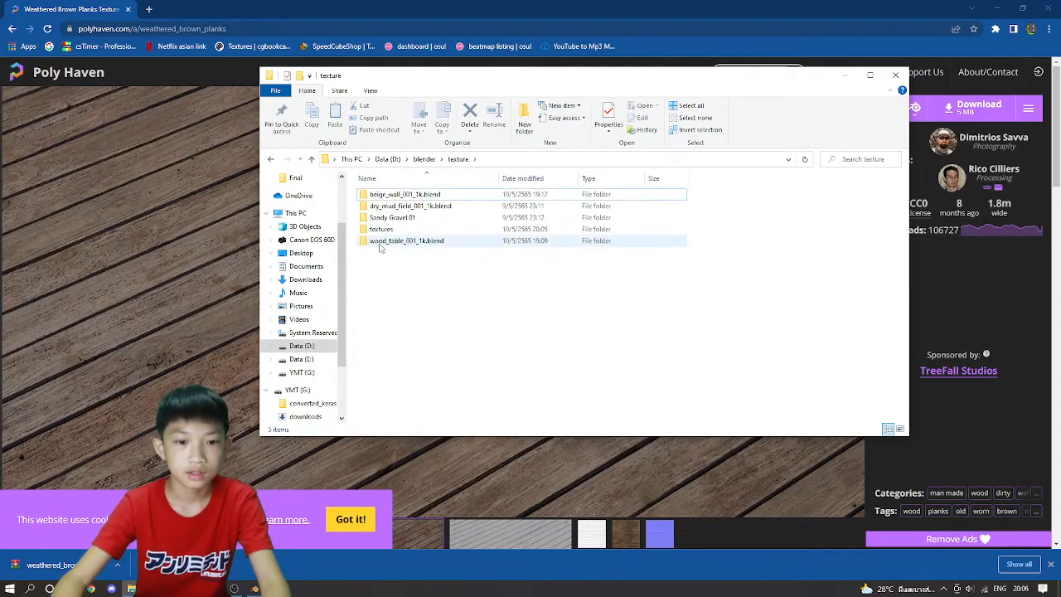
# Step: Check the extracted Weathered Brown Planks image files in the textures folder and close File Explorer
pyautogui.doubleClick(406, 241)
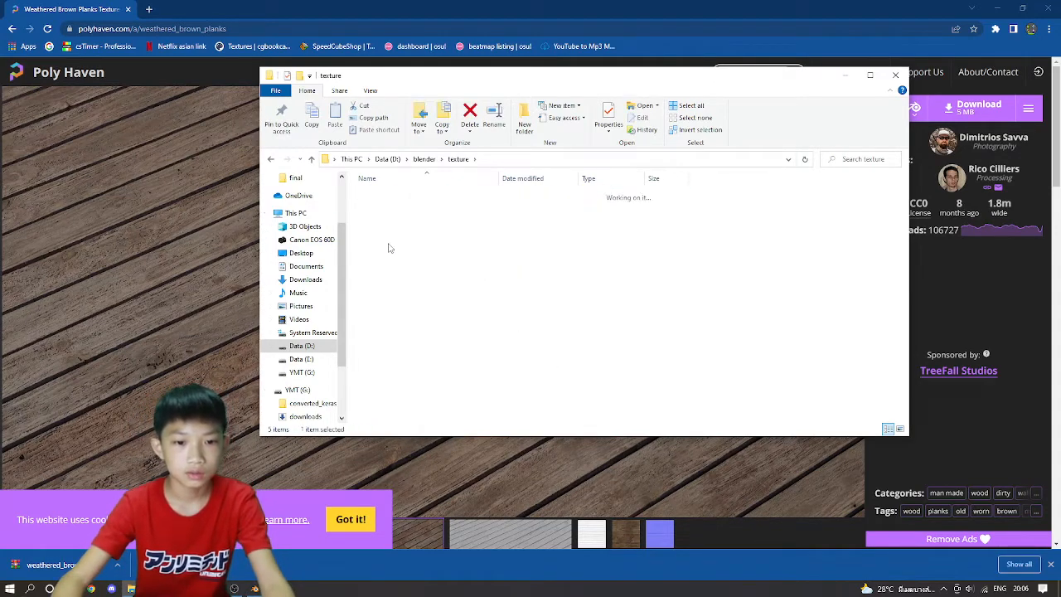
pyautogui.click(312, 158)
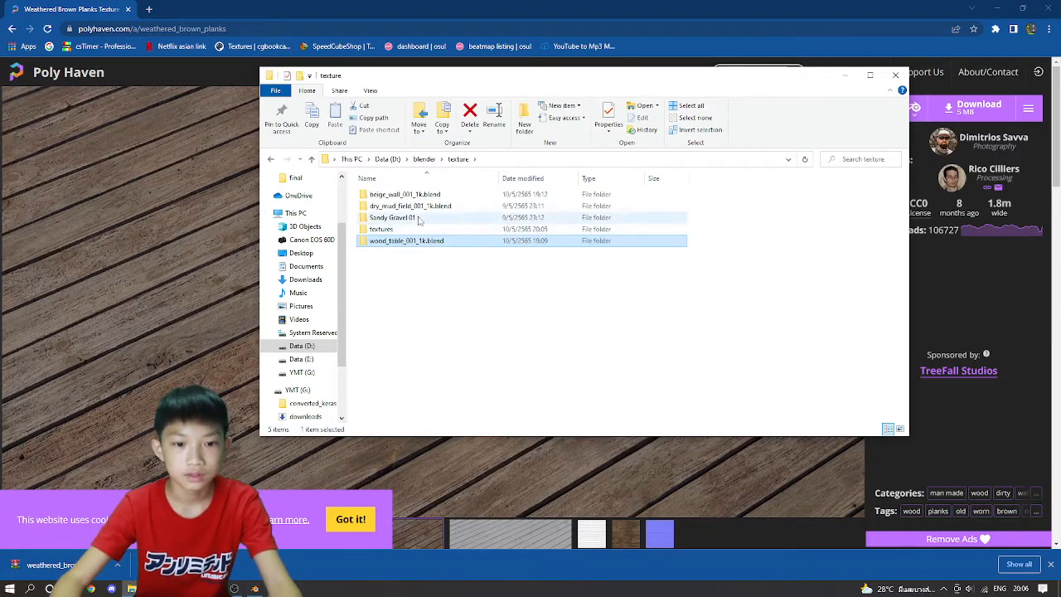
pyautogui.doubleClick(403, 229)
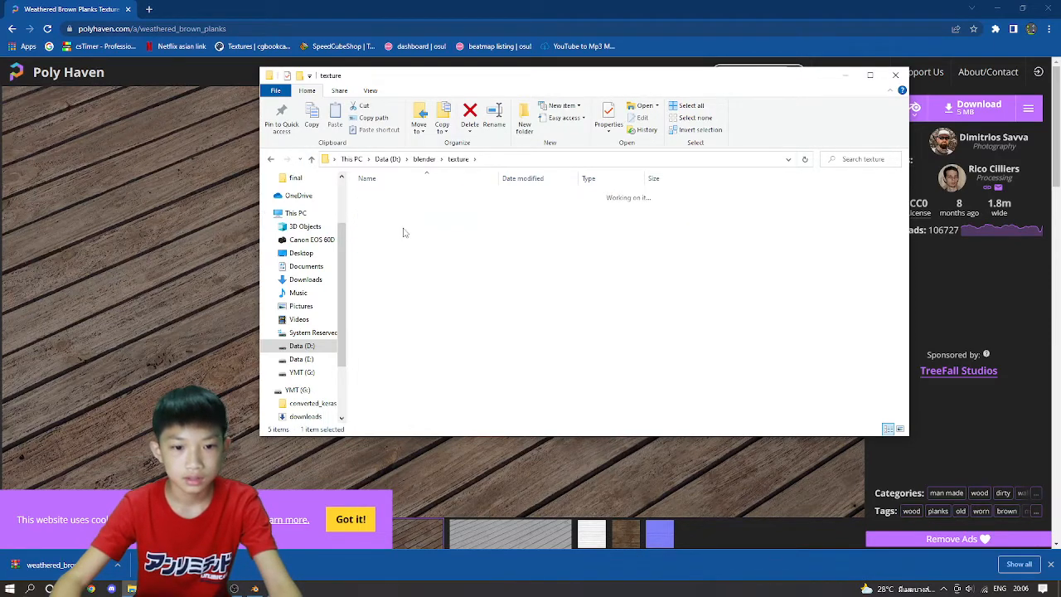
pyautogui.click(312, 159)
pyautogui.doubleClick(404, 230)
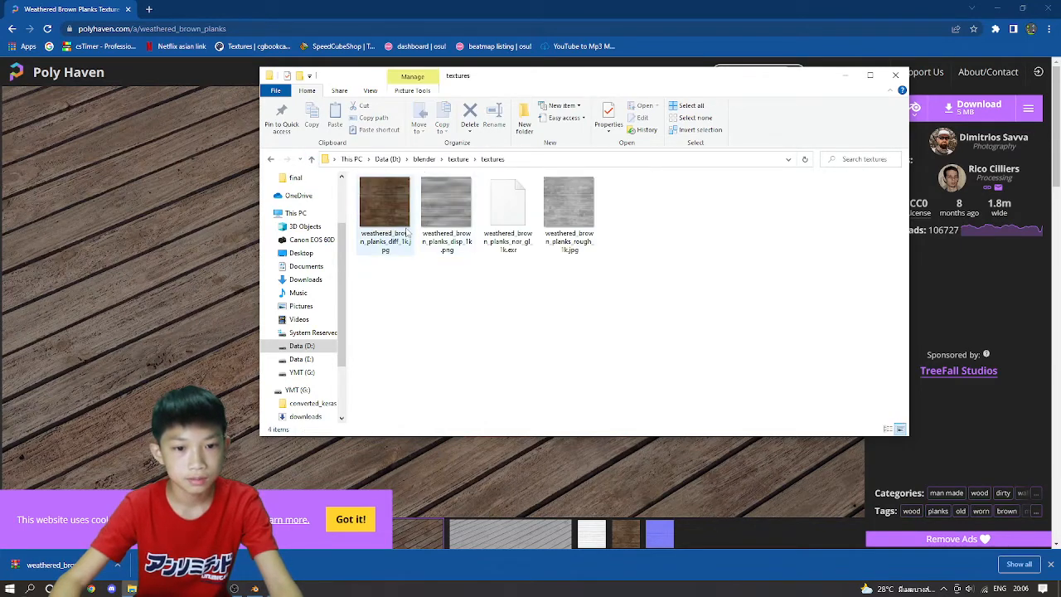
pyautogui.click(377, 217)
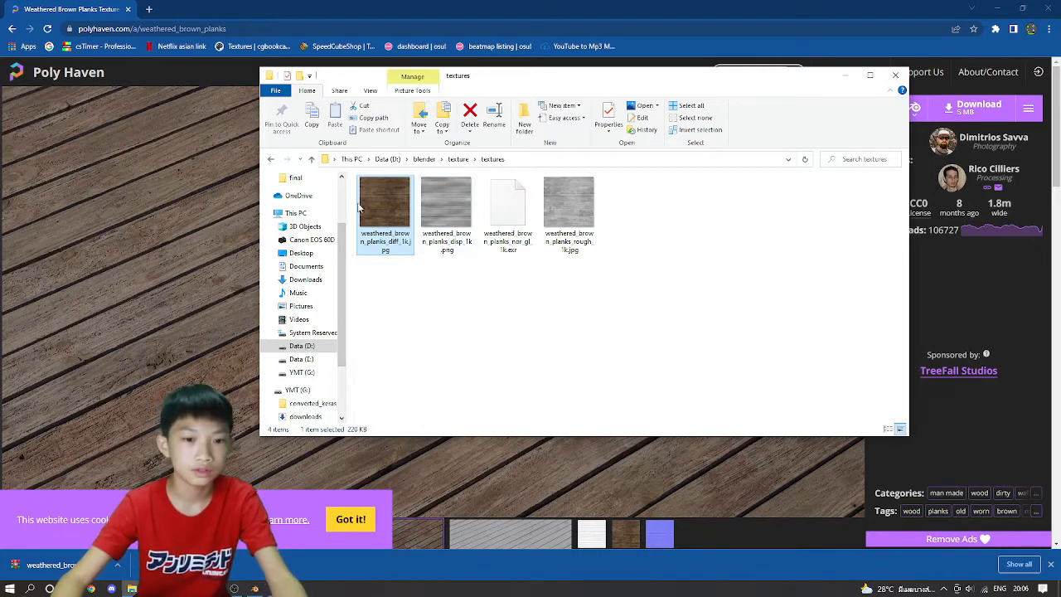
pyautogui.click(895, 75)
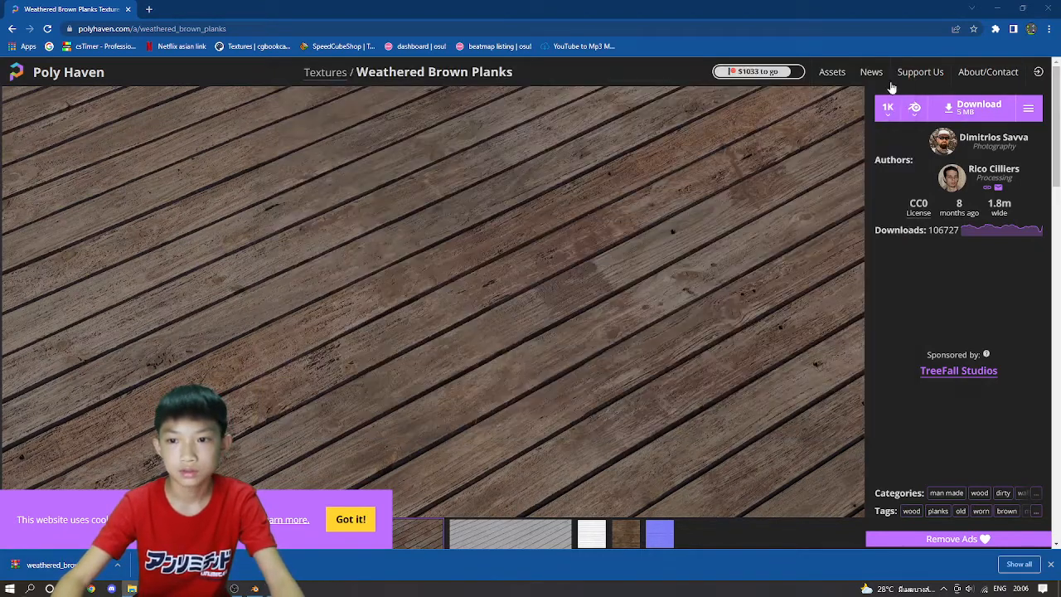
# Step: Switch to Blender and load weathered_brown_planks_diff_1k.jpg from D:\blender\texture\textures as the floor material's Base Color image
pyautogui.click(254, 589)
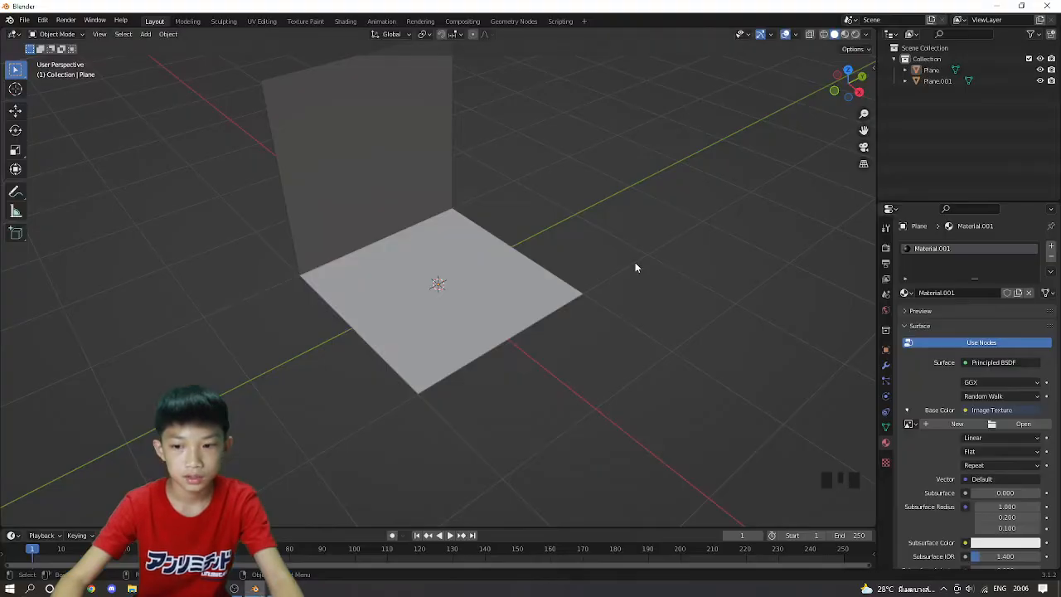
pyautogui.click(1023, 423)
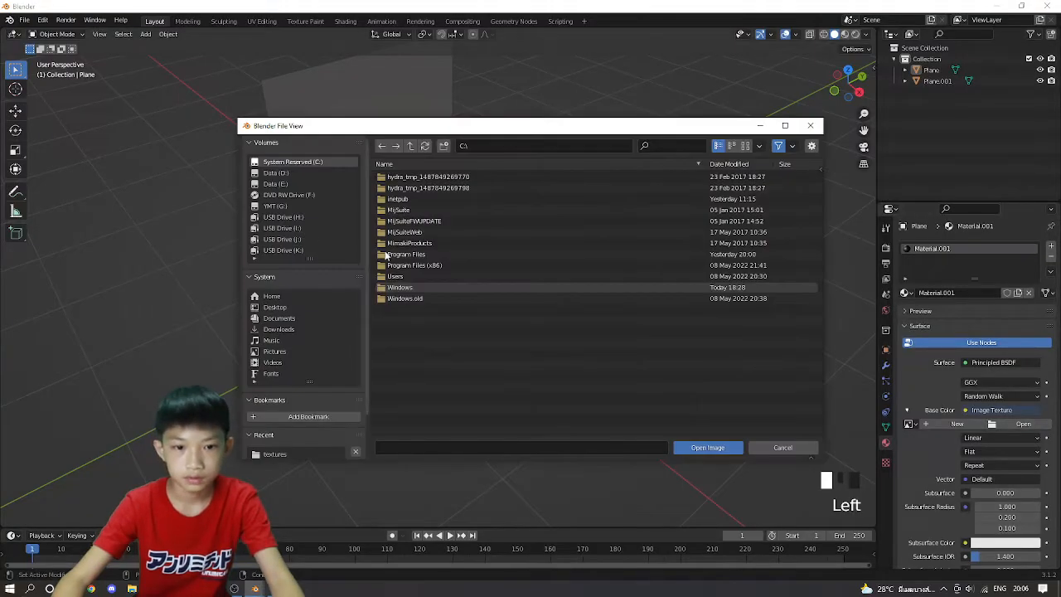
pyautogui.click(297, 173)
pyautogui.doubleClick(399, 177)
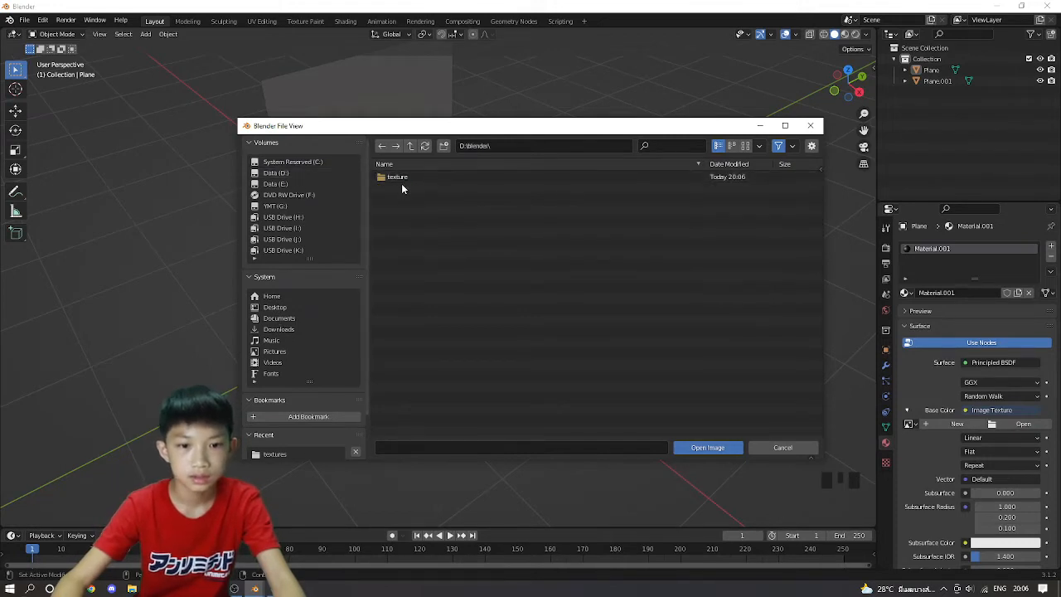
pyautogui.doubleClick(401, 177)
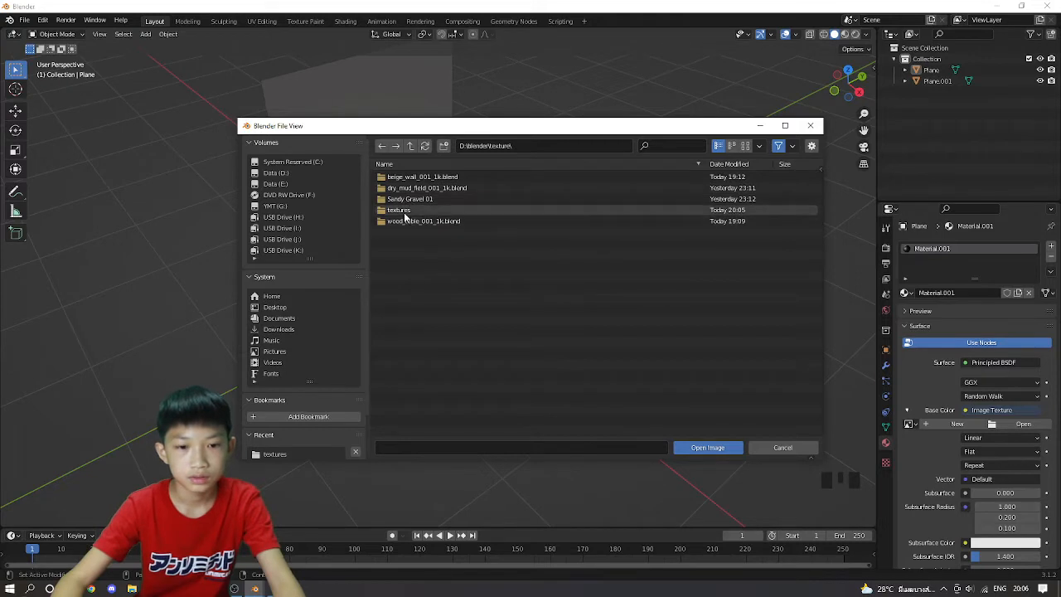
pyautogui.click(405, 212)
pyautogui.doubleClick(405, 212)
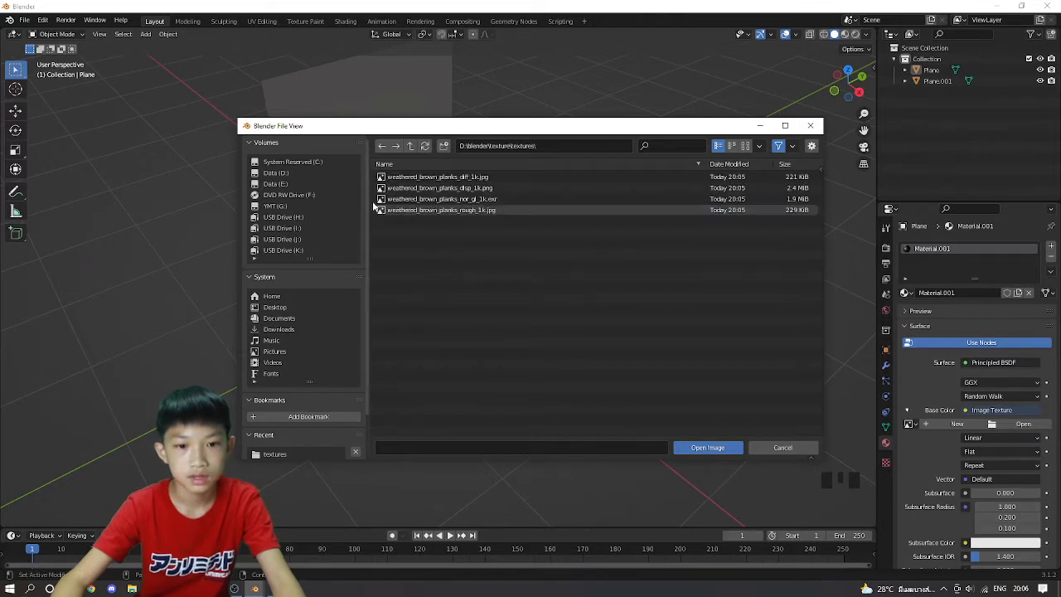
pyautogui.click(439, 180)
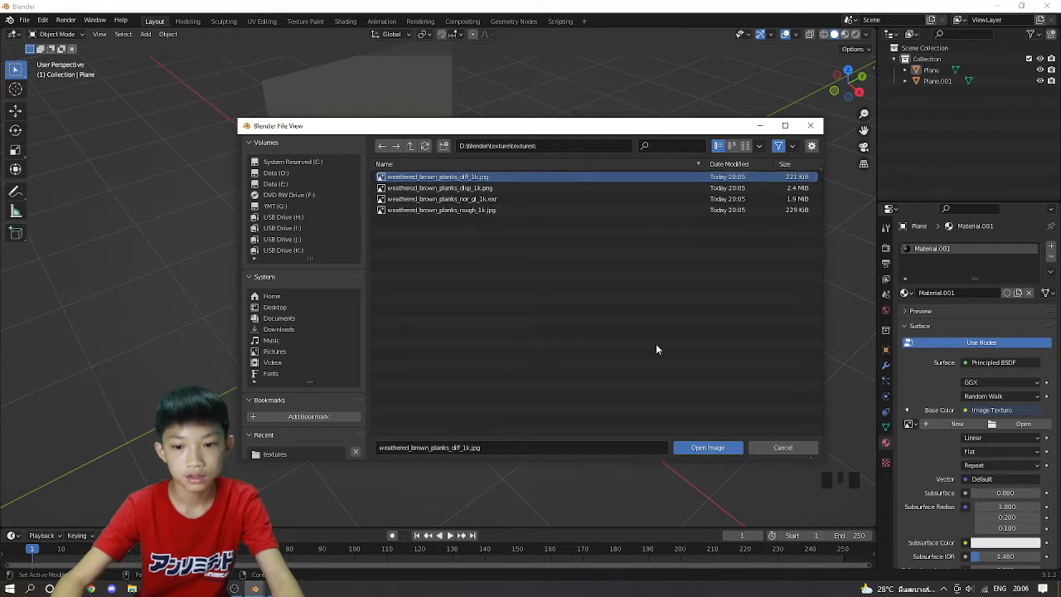
pyautogui.click(706, 447)
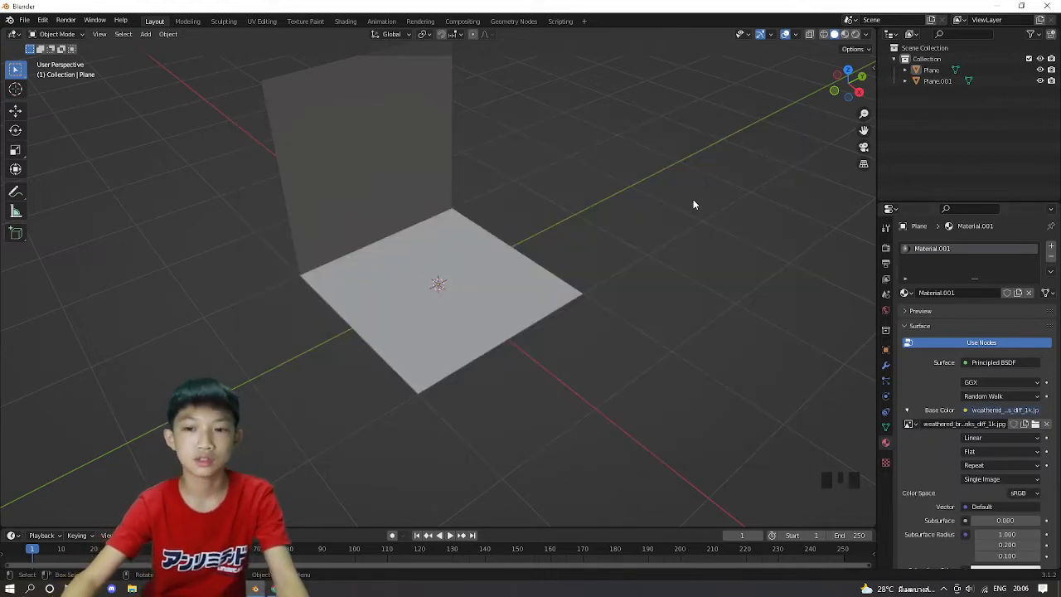
# Step: Set the viewport shading to Material Preview and inspect the planks texture on the floor plane
pyautogui.click(847, 34)
pyautogui.click(503, 188)
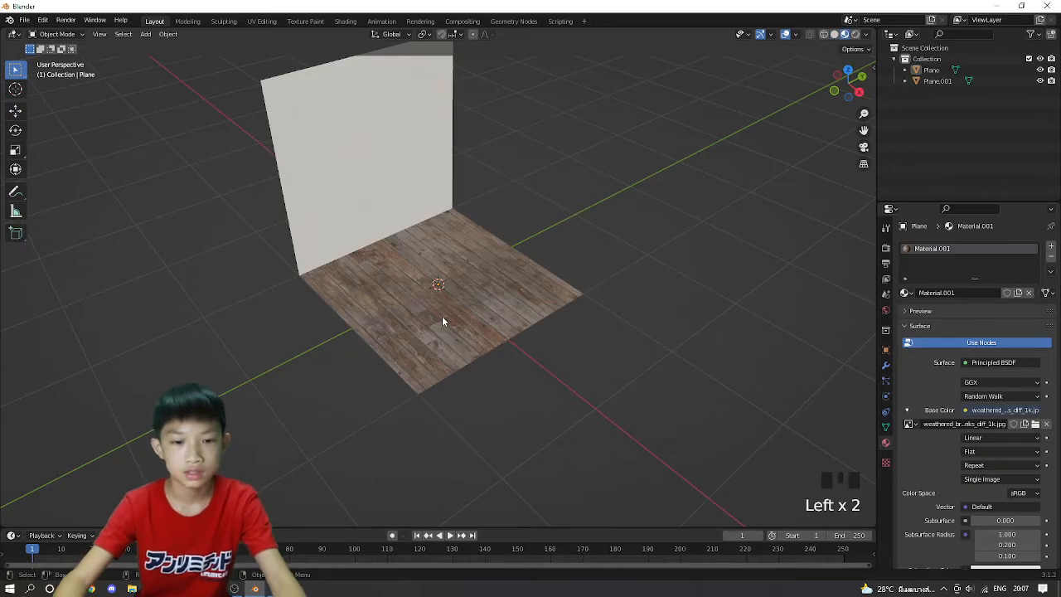
pyautogui.scroll(6, 442, 316)
pyautogui.moveTo(441, 315); pyautogui.dragTo(427, 347, button='middle')
pyautogui.scroll(-3, 466, 319)
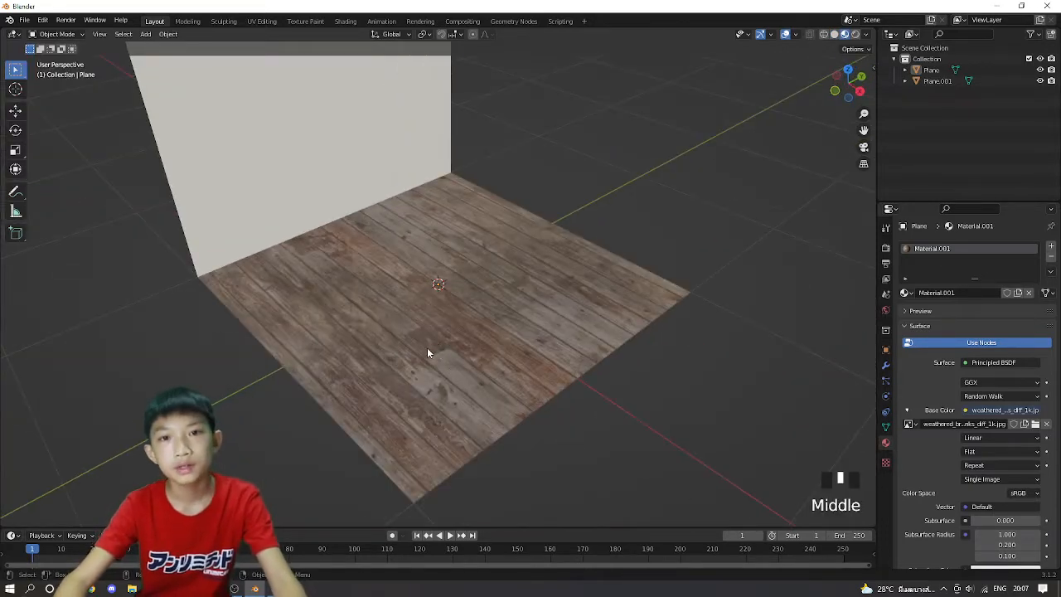
pyautogui.scroll(-3, 426, 349)
# Step: Select the upright wall plane behind the floor
pyautogui.click(368, 168)
pyautogui.click(534, 162)
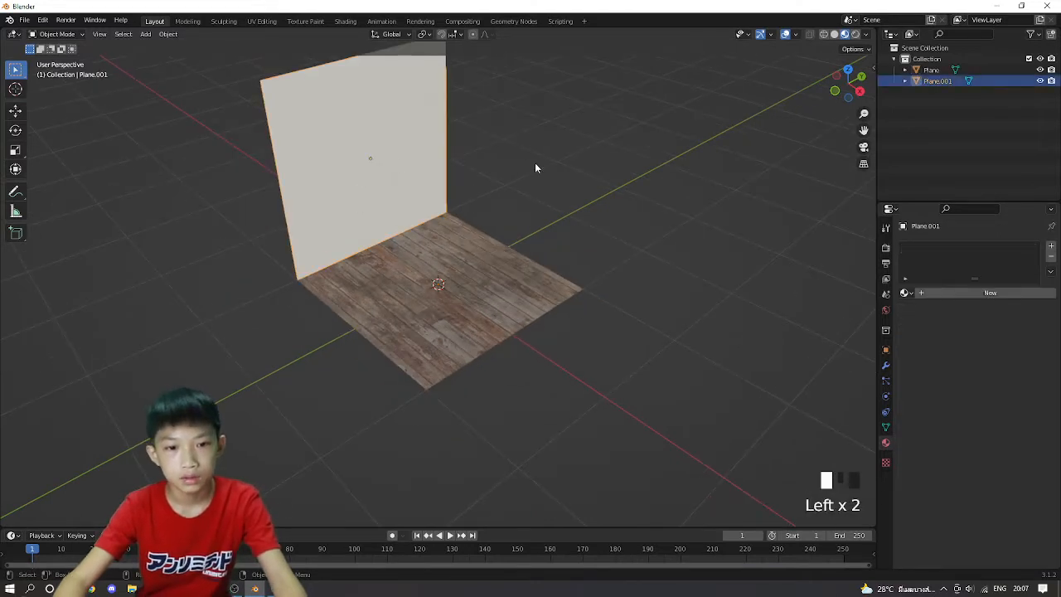
pyautogui.moveTo(535, 162)
pyautogui.mouseDown(button='middle')
pyautogui.moveTo(604, 145)
pyautogui.moveTo(471, 178)
pyautogui.moveTo(531, 141)
pyautogui.mouseUp(button='middle')
pyautogui.click(529, 138)
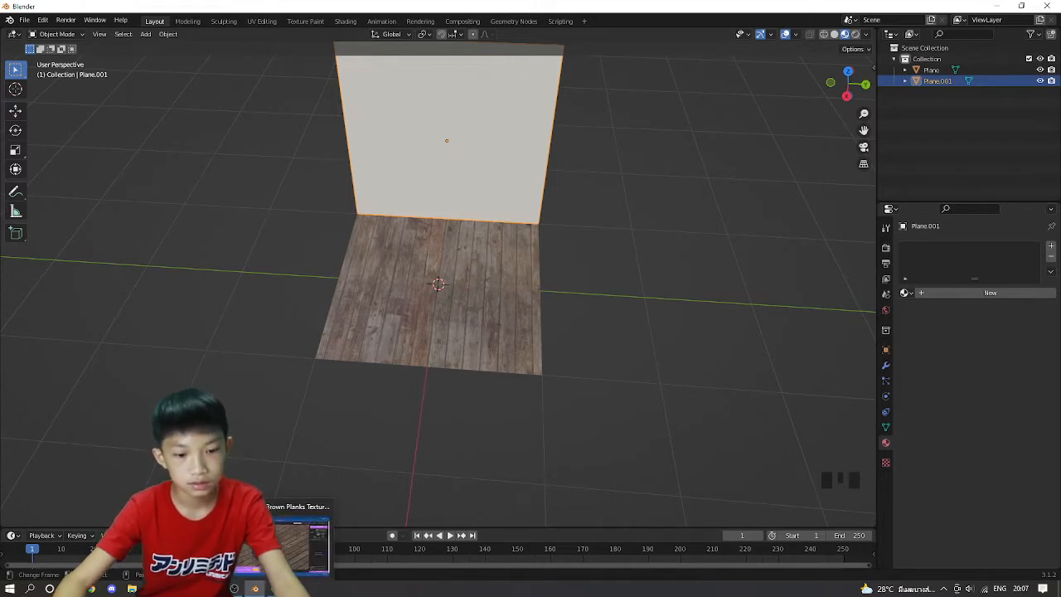
# Step: Switch to the browser, look through Poly Haven's texture library for a wall surface, and open the Beige Wall 001 page
pyautogui.click(270, 589)
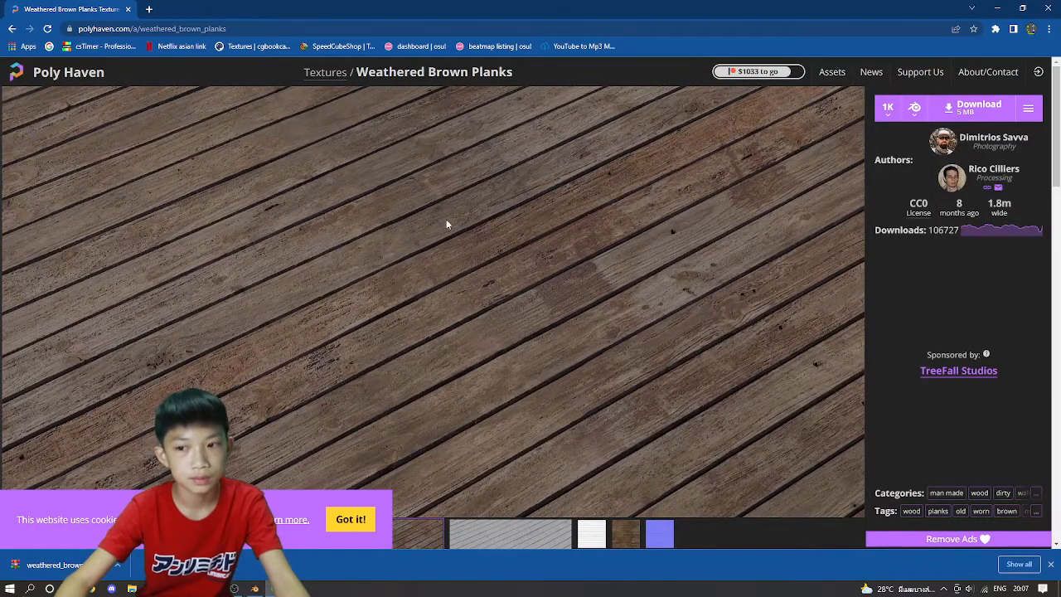
pyautogui.click(327, 74)
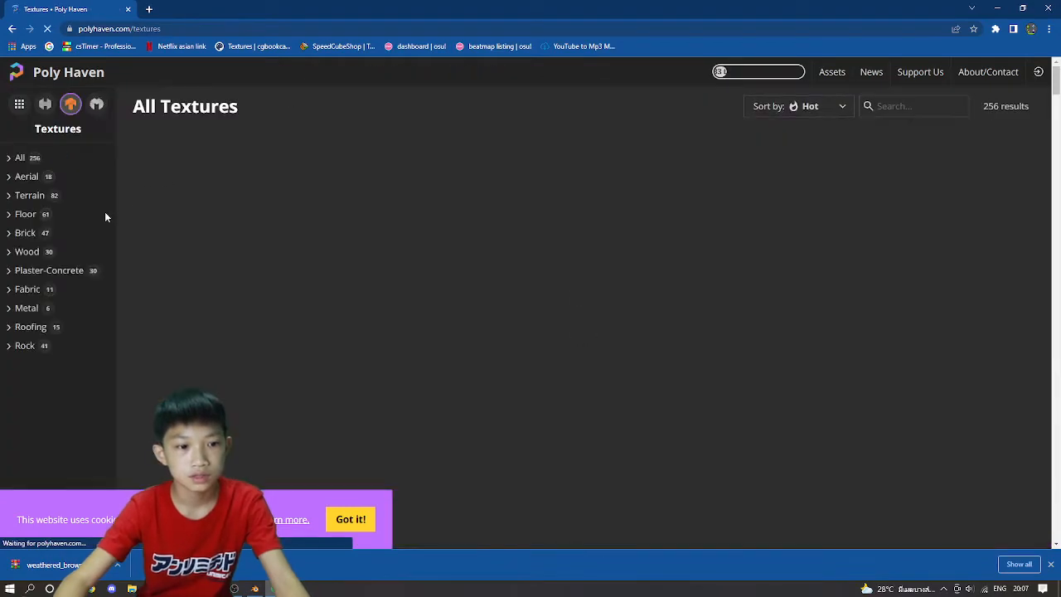
pyautogui.scroll(-4, 240, 268)
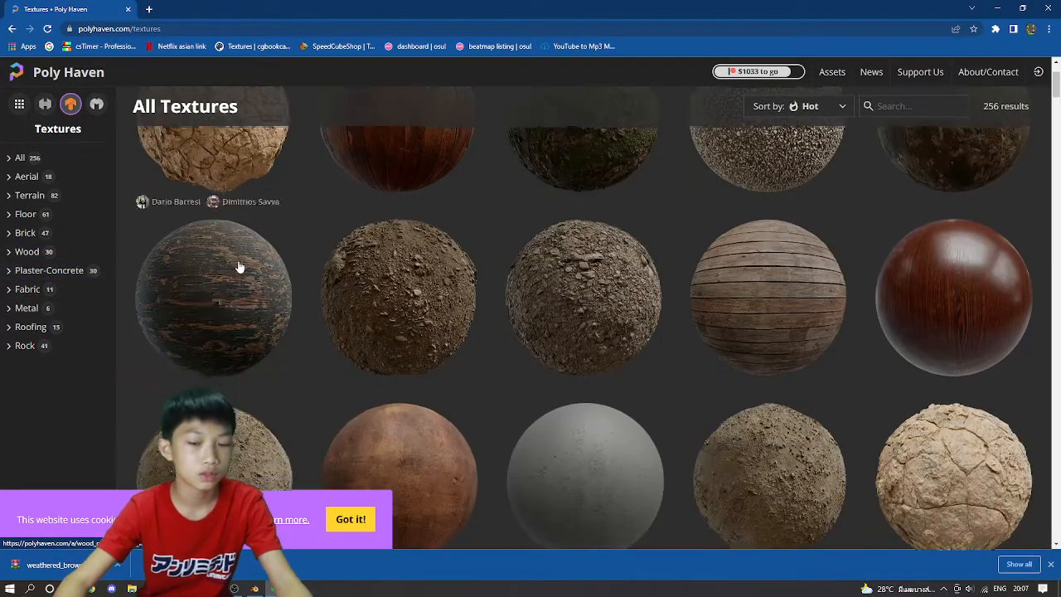
pyautogui.scroll(-2, 243, 280)
pyautogui.scroll(2, 243, 280)
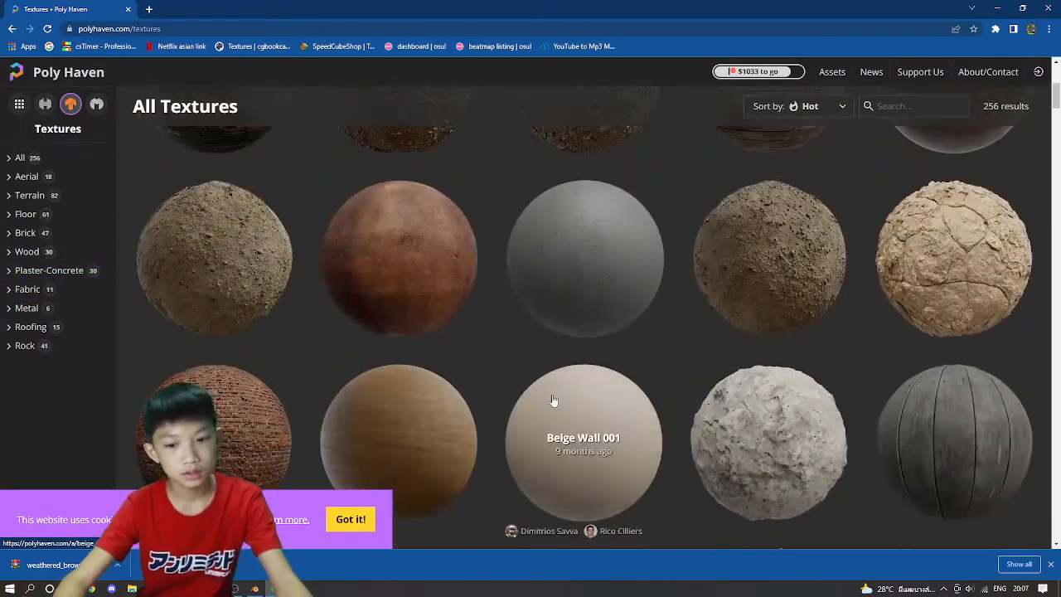
pyautogui.scroll(-6, 580, 348)
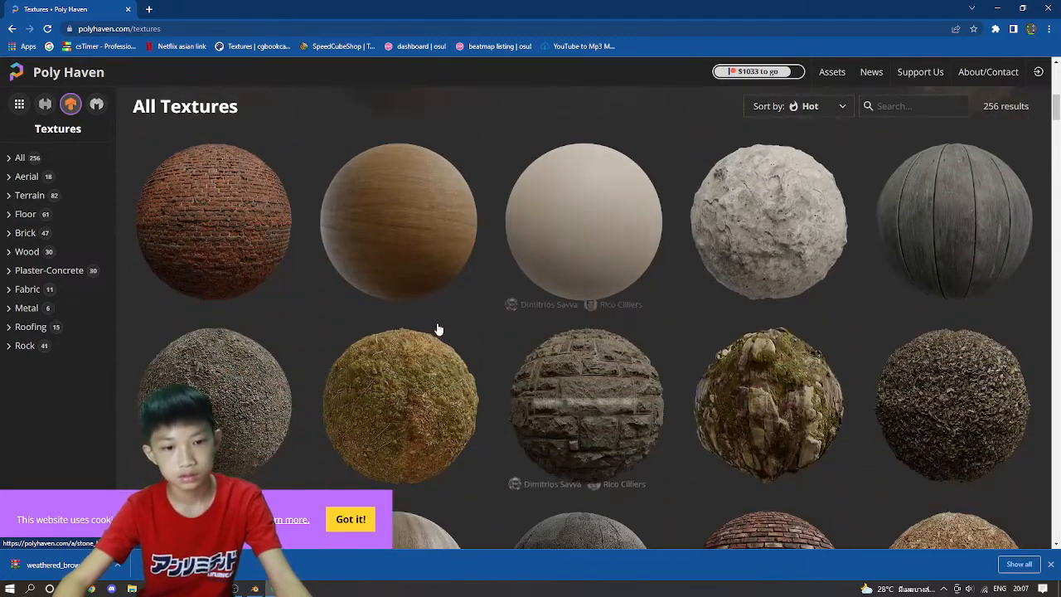
pyautogui.scroll(-3, 426, 329)
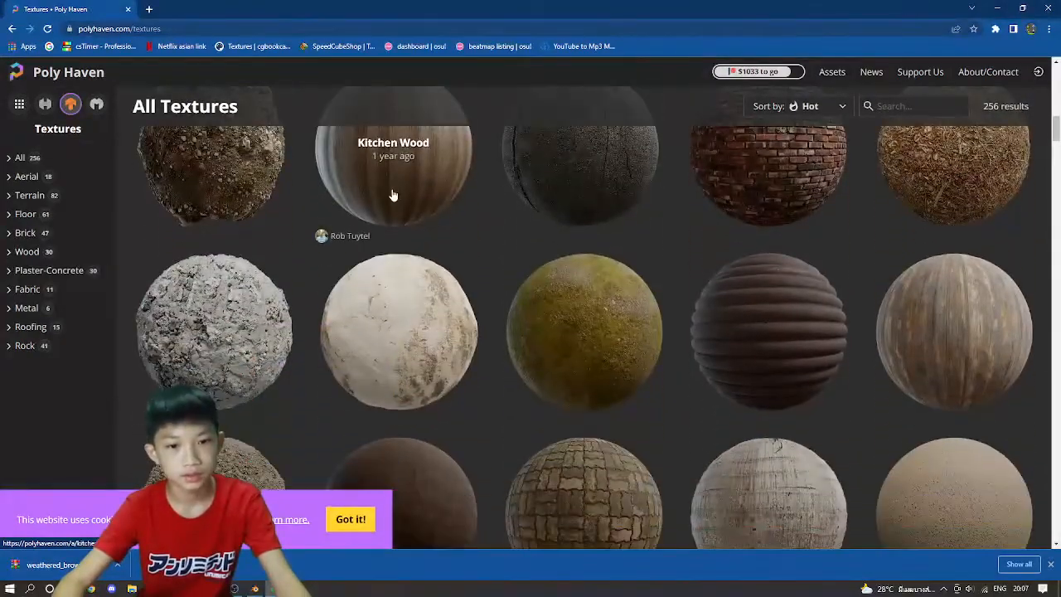
pyautogui.scroll(-3, 398, 195)
pyautogui.scroll(-1, 355, 220)
pyautogui.scroll(1, 343, 273)
pyautogui.scroll(-5, 384, 291)
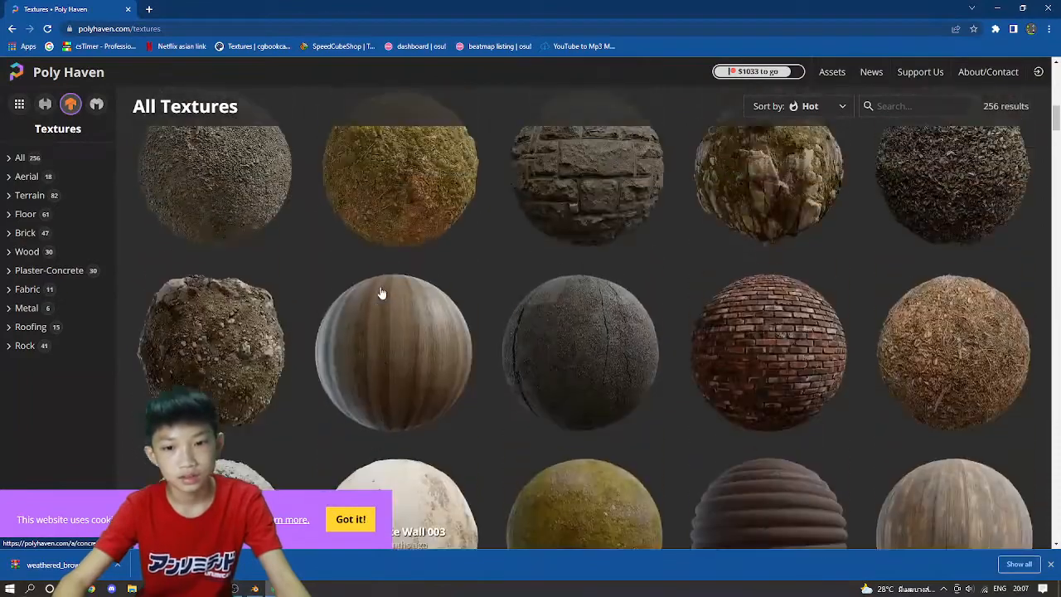
pyautogui.click(578, 284)
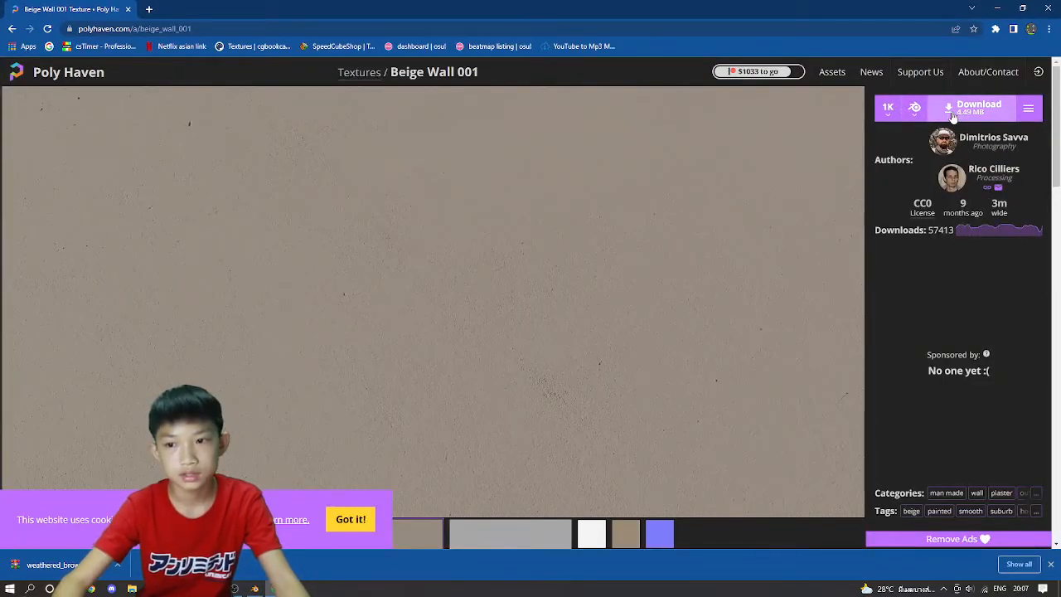
# Step: Return to Blender, check the beige_wall_001_1k.blend folder in D:\blender\texture with File Explorer, and close File Explorer
pyautogui.click(255, 588)
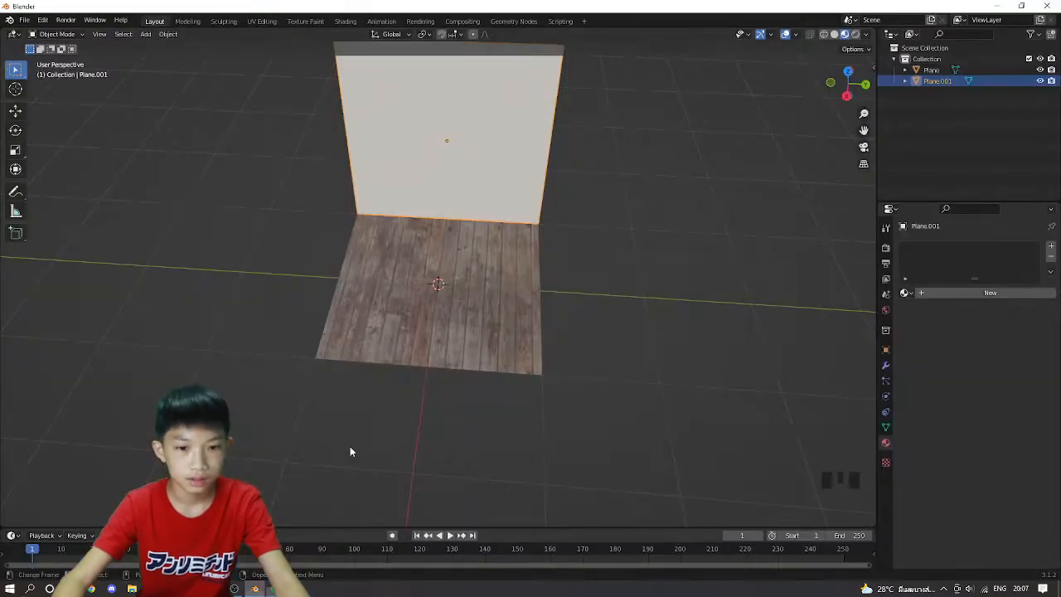
pyautogui.moveTo(537, 332); pyautogui.dragTo(464, 335, button='middle')
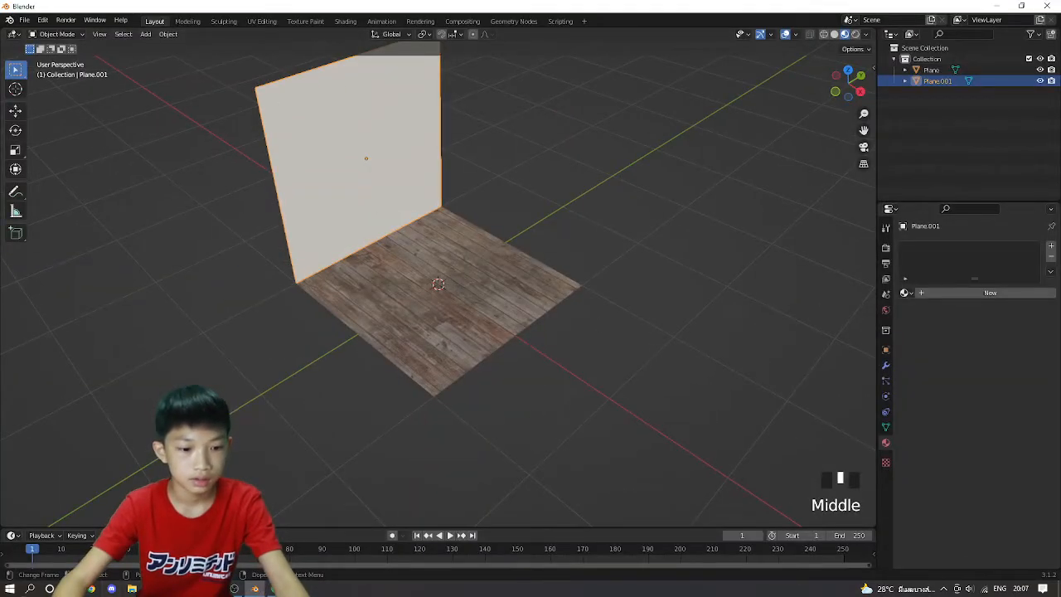
pyautogui.click(132, 588)
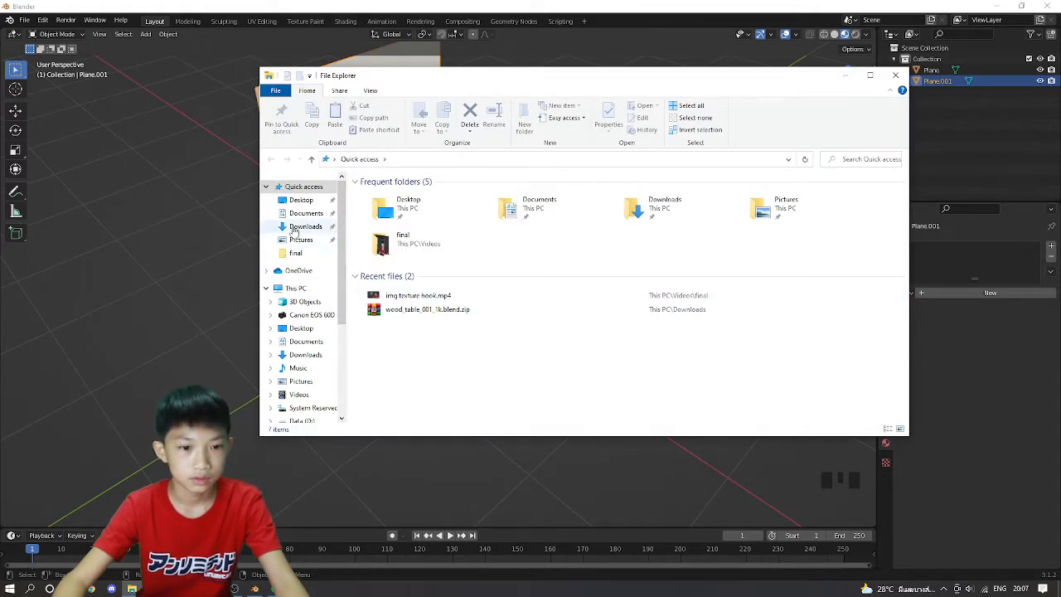
pyautogui.scroll(-1, 298, 342)
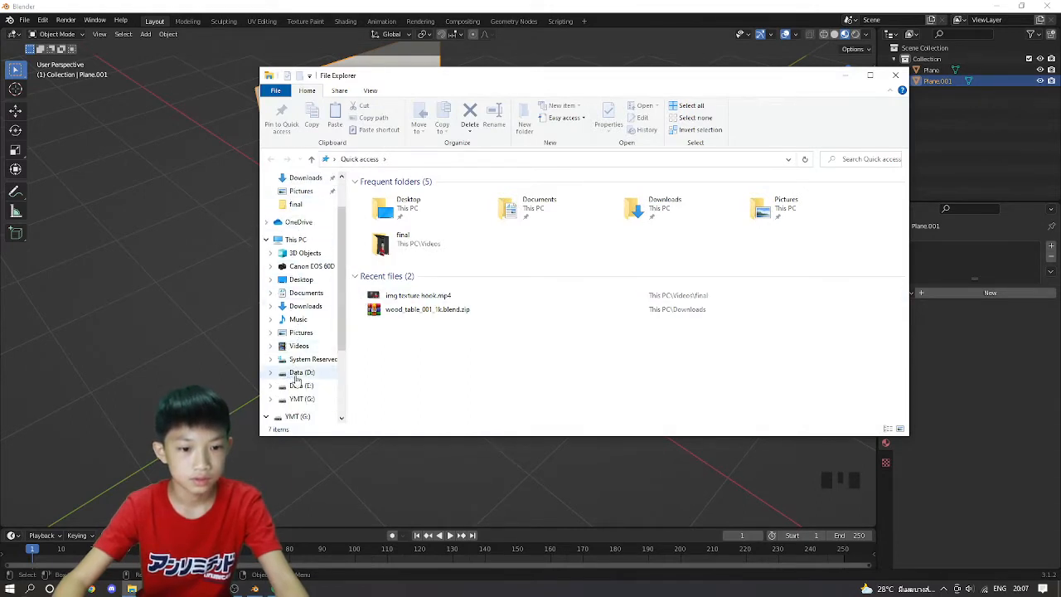
pyautogui.click(299, 372)
pyautogui.doubleClick(374, 230)
pyautogui.doubleClick(386, 195)
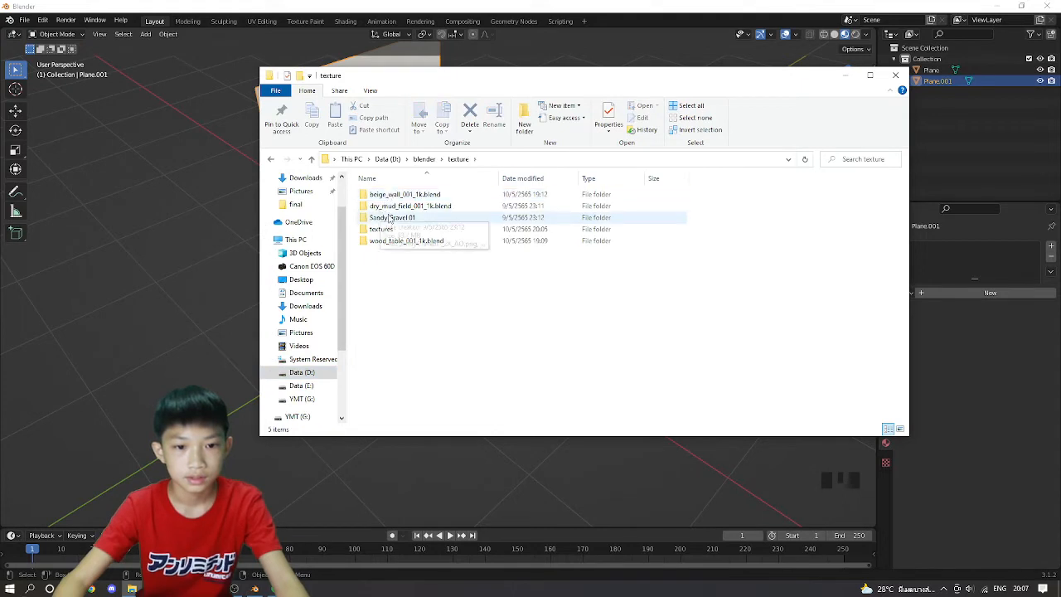
pyautogui.doubleClick(391, 195)
pyautogui.doubleClick(383, 194)
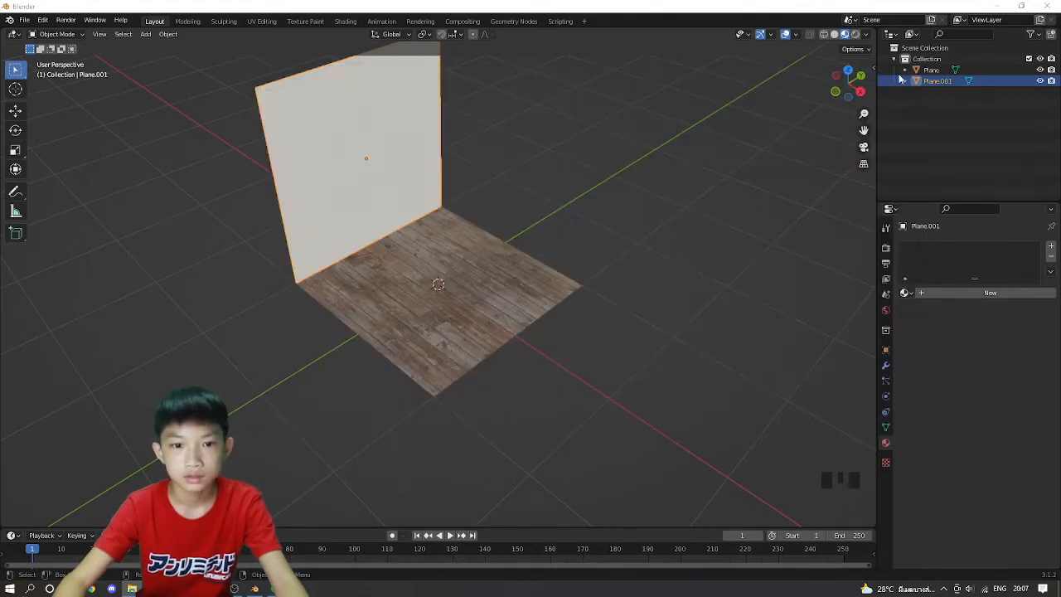
pyautogui.click(895, 75)
pyautogui.click(504, 156)
pyautogui.click(443, 261)
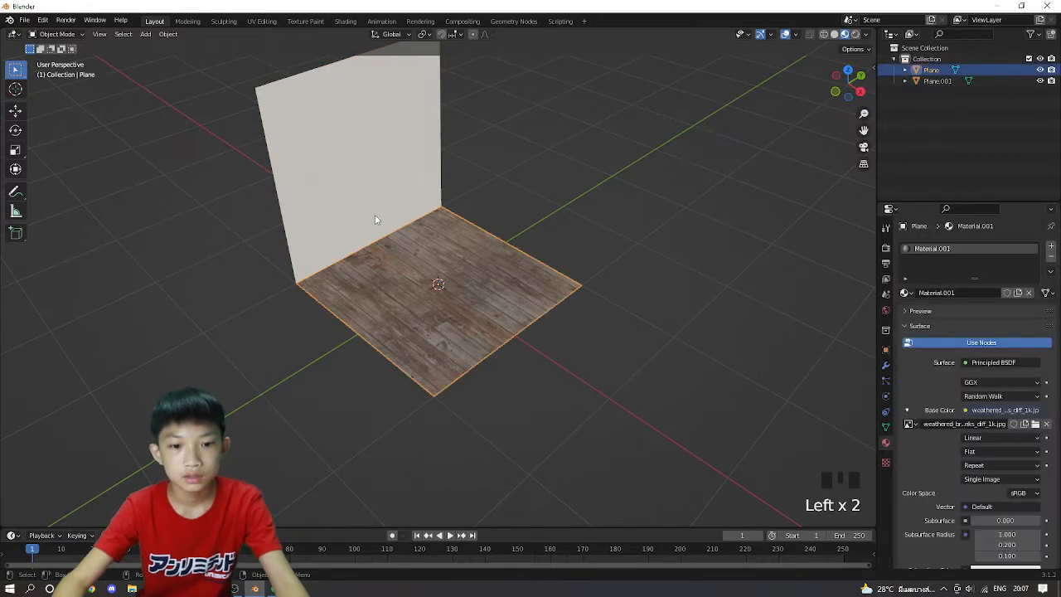
pyautogui.click(389, 218)
pyautogui.click(432, 219)
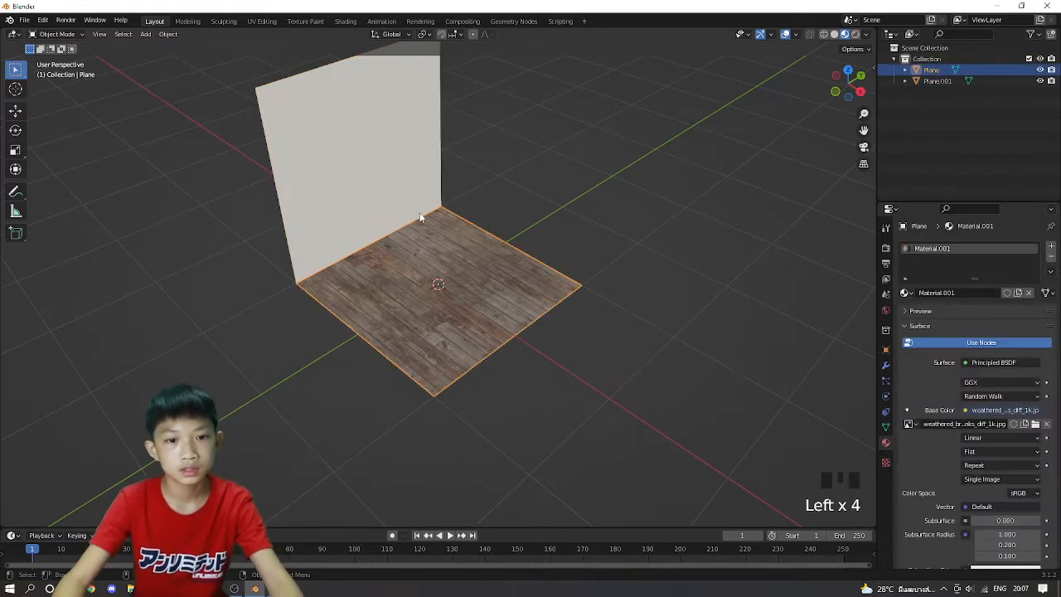
pyautogui.click(439, 227)
pyautogui.click(440, 222)
pyautogui.click(459, 189)
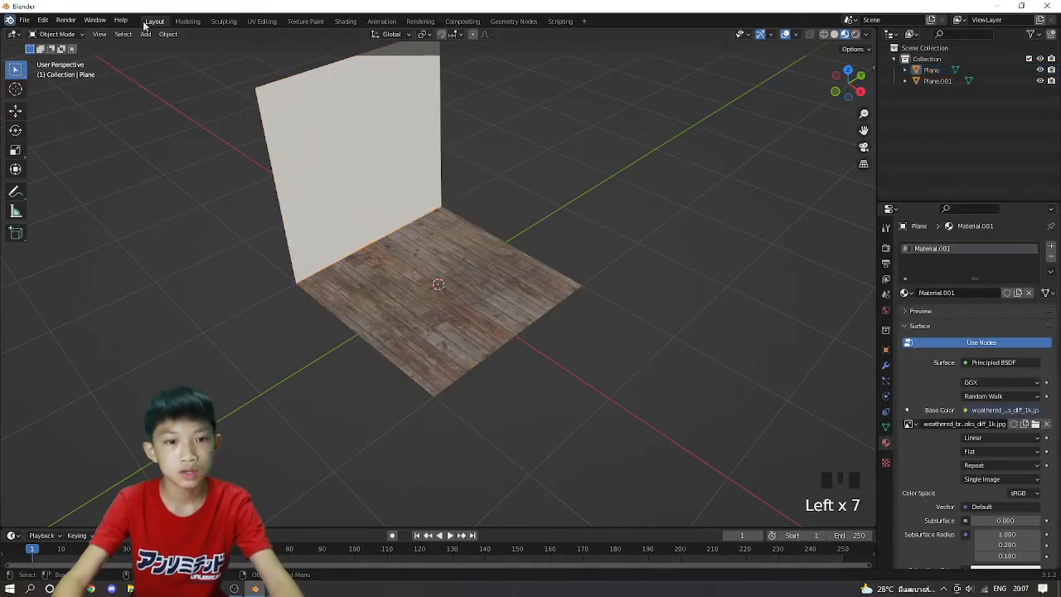
# Step: Select the upright wall plane and switch to the Shading workspace
pyautogui.click(303, 125)
pyautogui.click(348, 23)
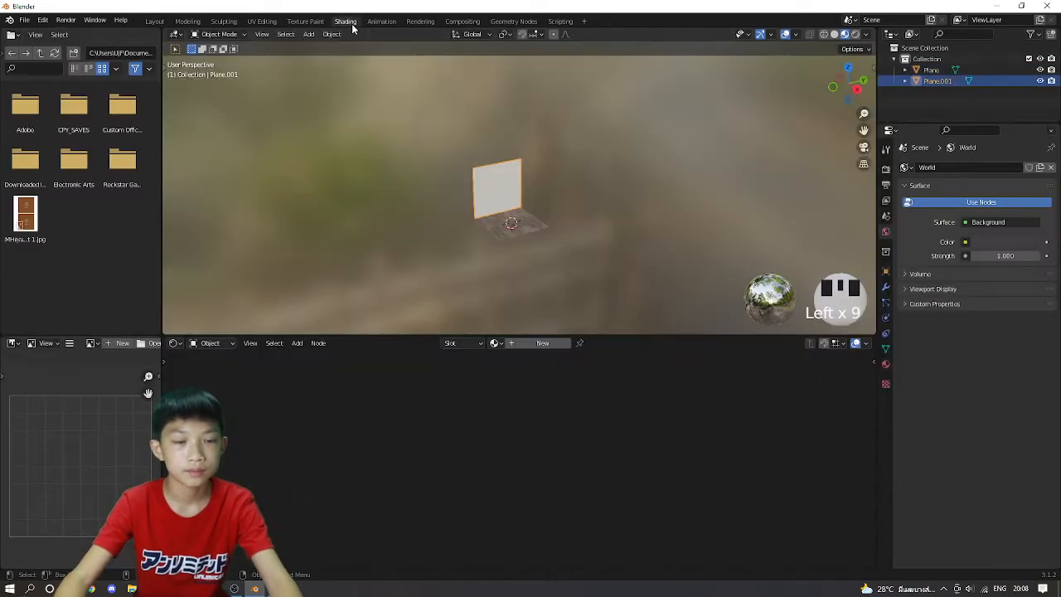
pyautogui.scroll(9, 450, 199)
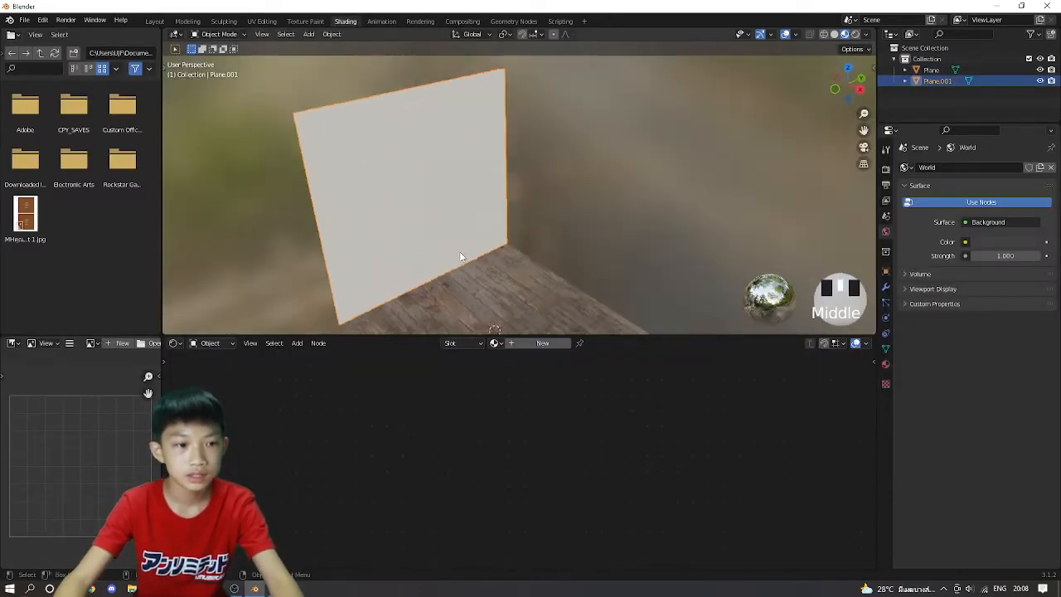
pyautogui.scroll(-2, 461, 257)
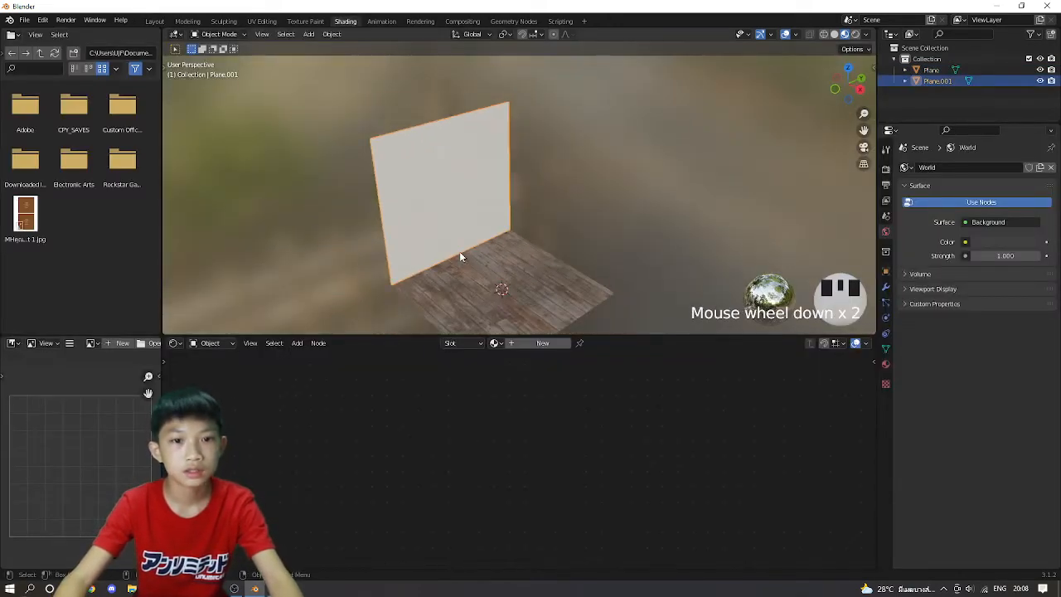
# Step: Compare the floor and wall planes in the shader editor and examine the floor material's nodes
pyautogui.click(497, 284)
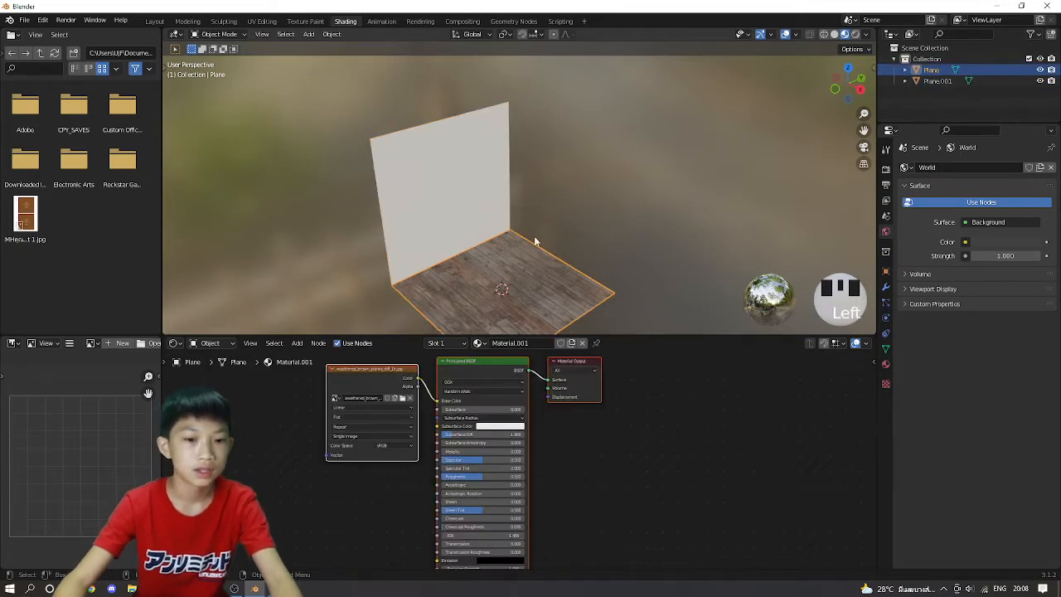
pyautogui.click(469, 211)
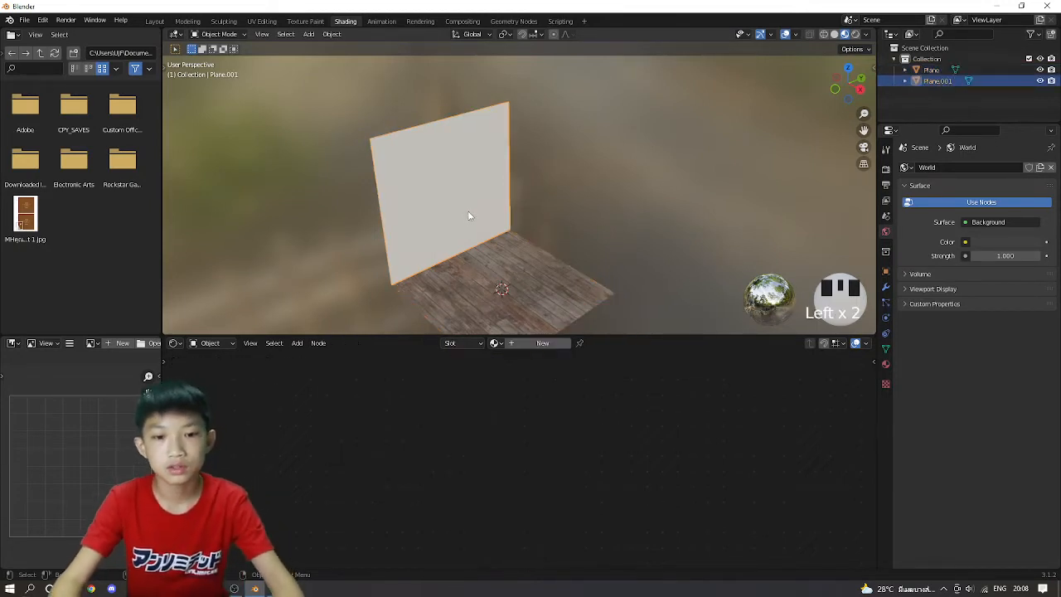
pyautogui.click(471, 267)
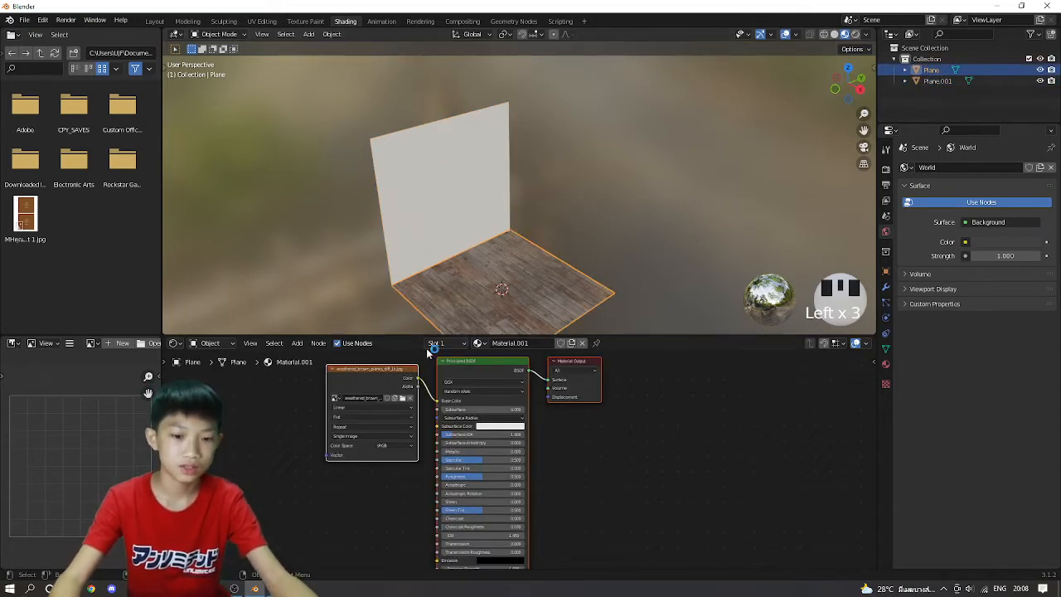
pyautogui.click(547, 214)
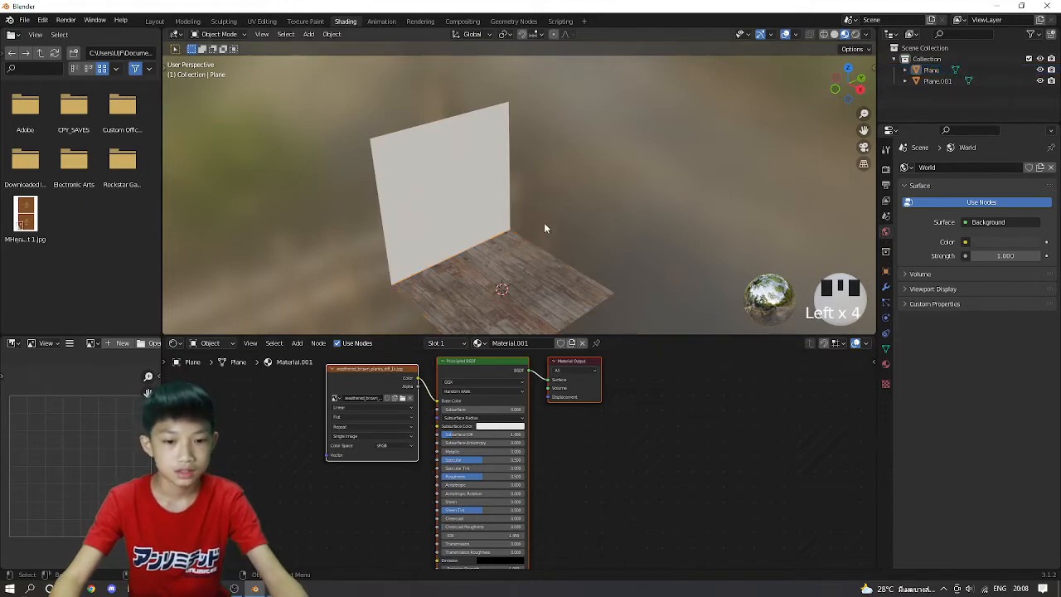
pyautogui.scroll(4, 513, 455)
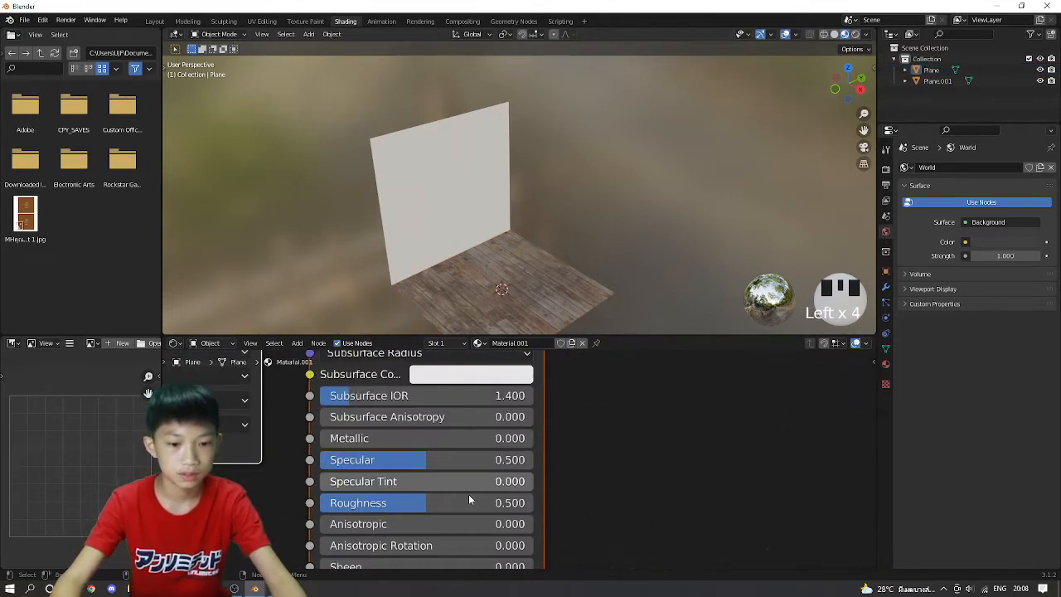
pyautogui.scroll(-3, 498, 223)
# Step: Select the upright wall plane and create a new material for it
pyautogui.click(459, 195)
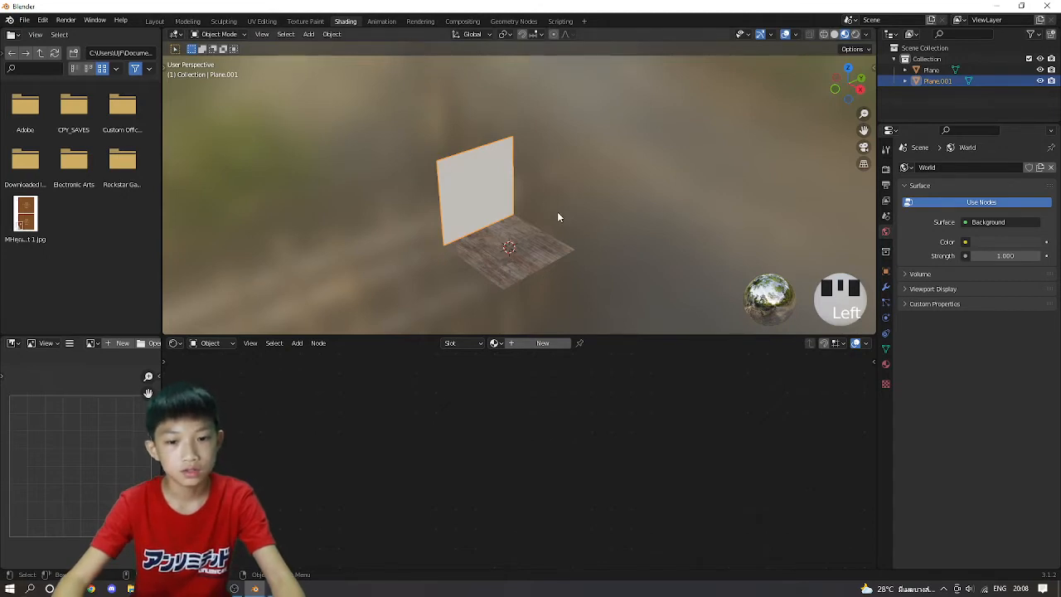
pyautogui.scroll(7, 460, 267)
pyautogui.scroll(-4, 460, 268)
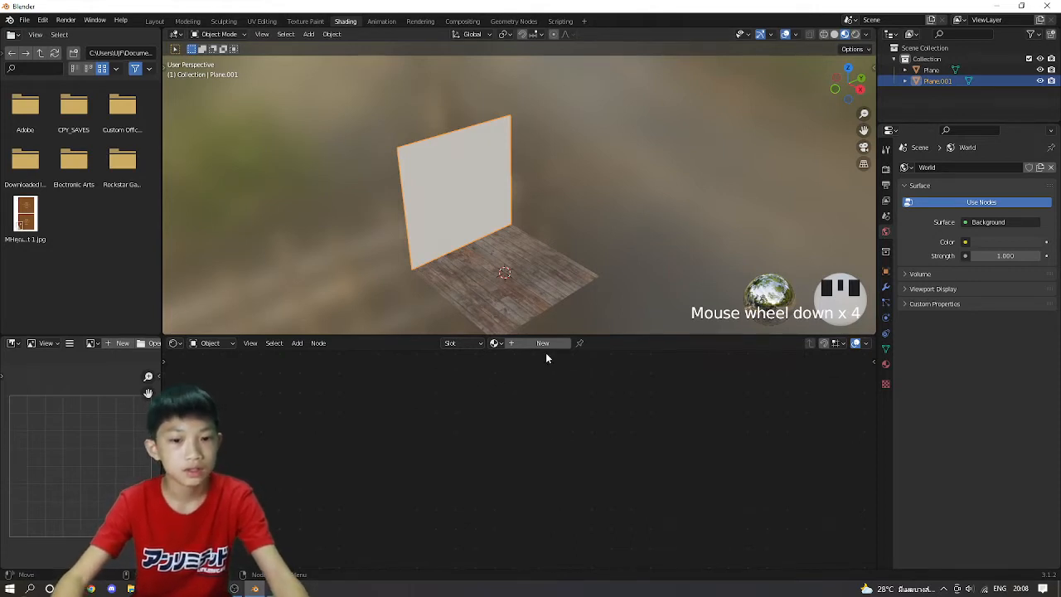
pyautogui.click(551, 170)
pyautogui.click(496, 203)
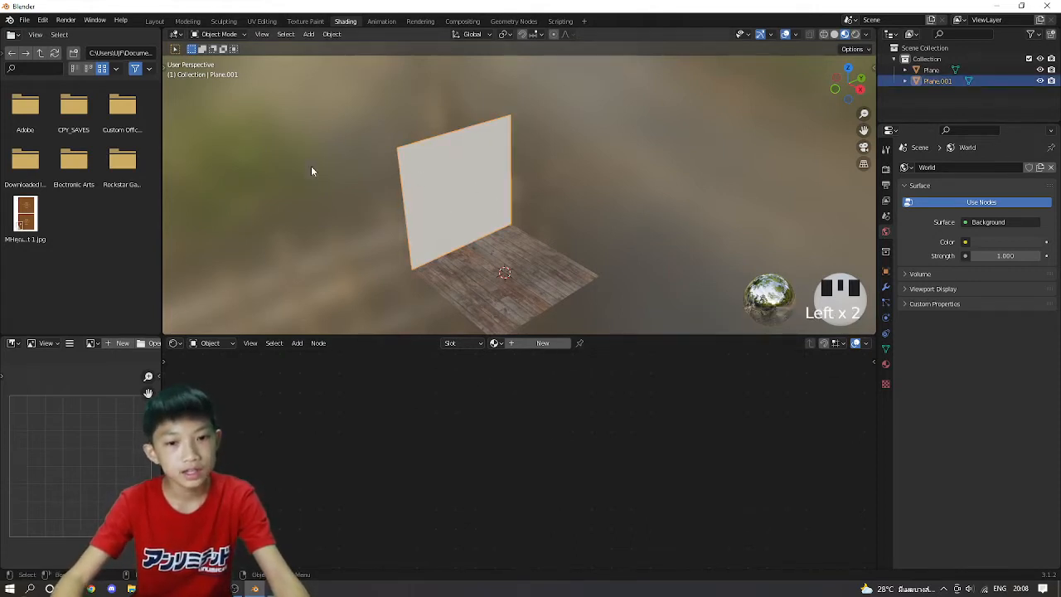
pyautogui.scroll(-1, 441, 215)
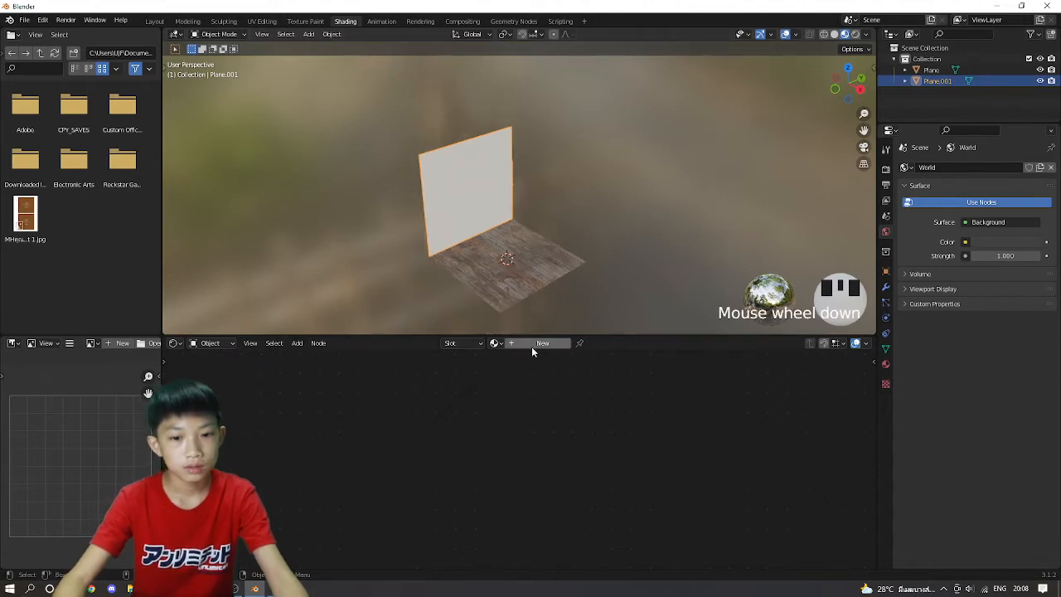
pyautogui.click(531, 343)
# Step: Reposition the Principled BSDF node slightly in the wall material's node graph
pyautogui.scroll(-2, 580, 389)
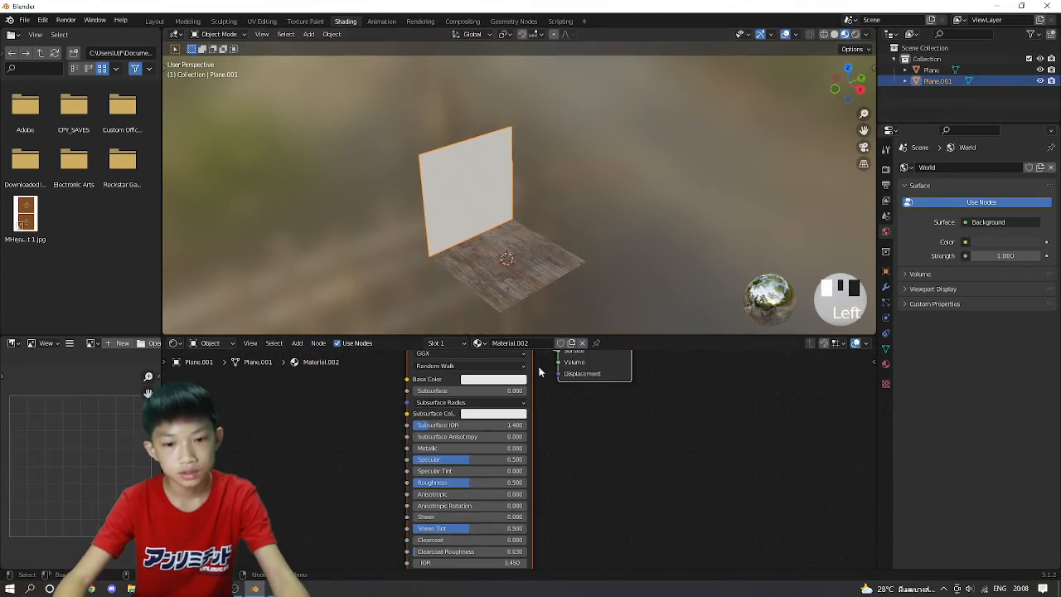
pyautogui.scroll(-3, 527, 414)
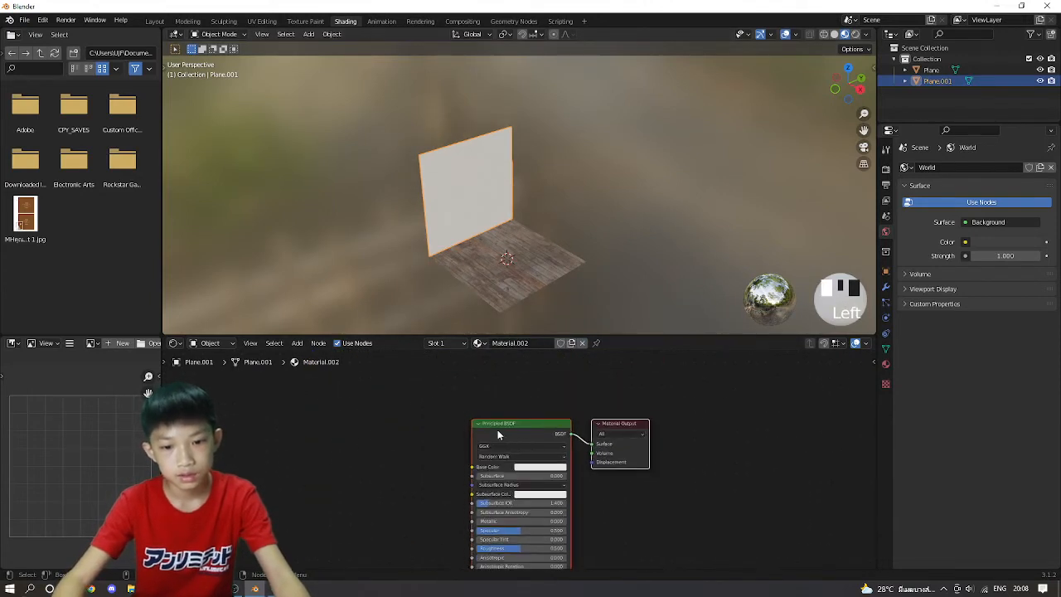
pyautogui.moveTo(498, 432)
pyautogui.mouseDown()
pyautogui.moveTo(509, 400)
pyautogui.moveTo(515, 424)
pyautogui.mouseUp()
pyautogui.click(521, 427)
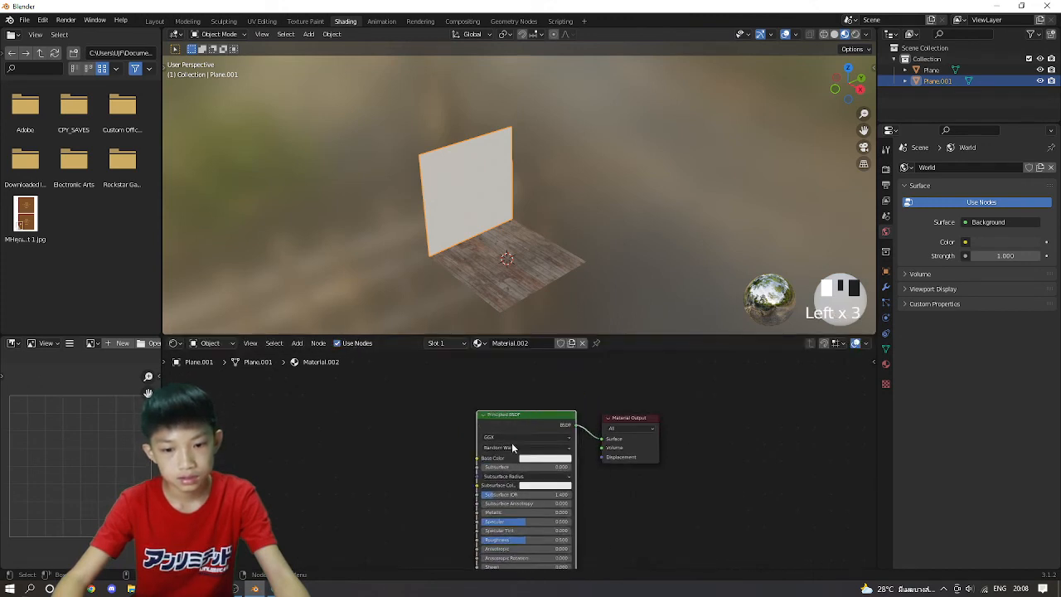
pyautogui.moveTo(512, 448); pyautogui.dragTo(554, 397, button='middle')
pyautogui.scroll(-3, 503, 404)
pyautogui.scroll(-2, 555, 397)
pyautogui.moveTo(606, 438); pyautogui.dragTo(582, 458, button='middle')
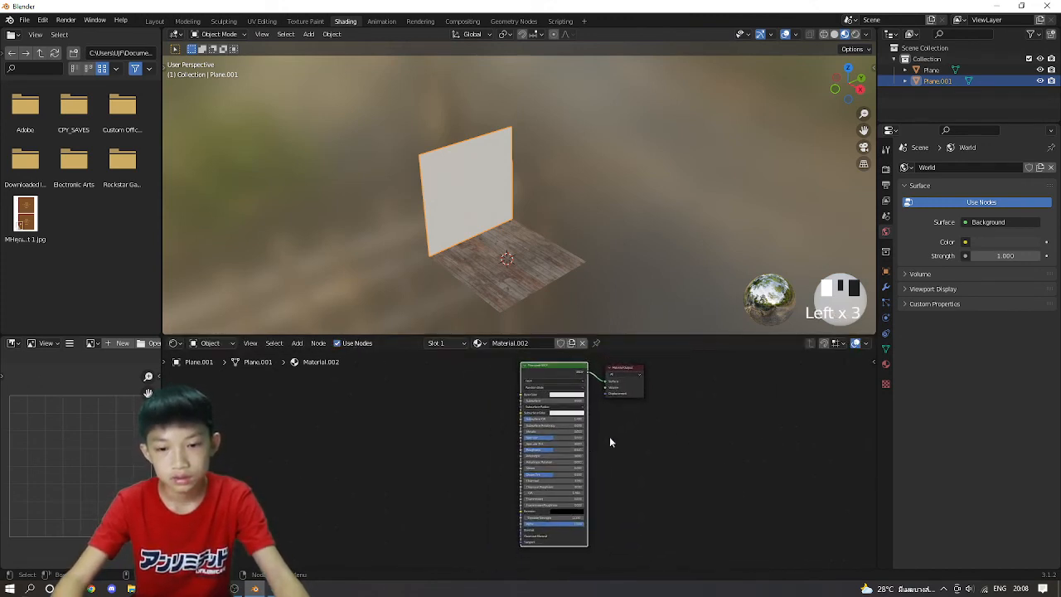
# Step: Assign an Image Texture to the wall material's Base Color from the material properties and set its node apart from the Principled BSDF
pyautogui.click(885, 366)
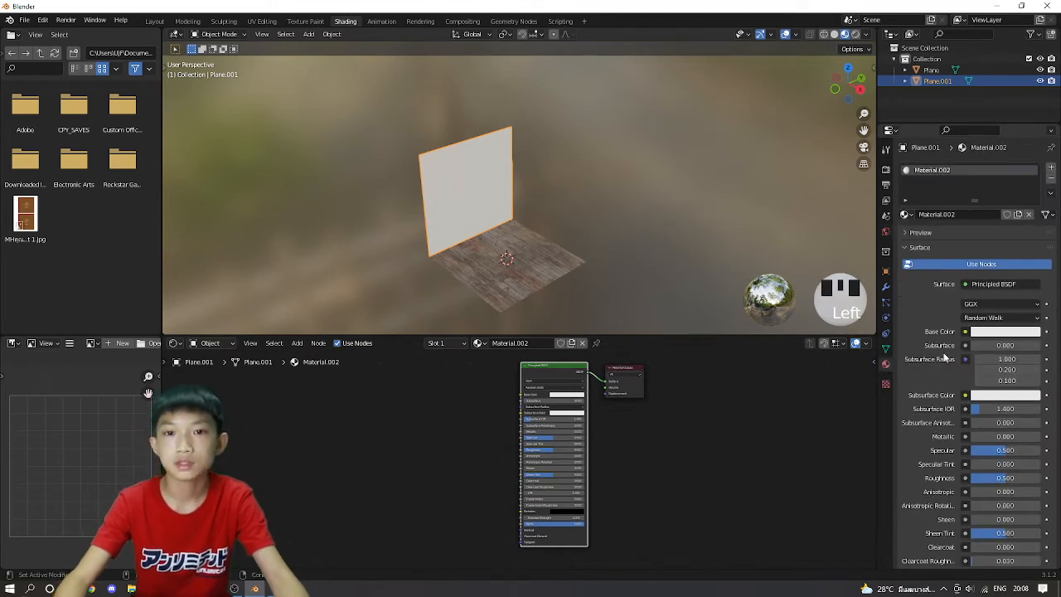
pyautogui.scroll(-2, 984, 304)
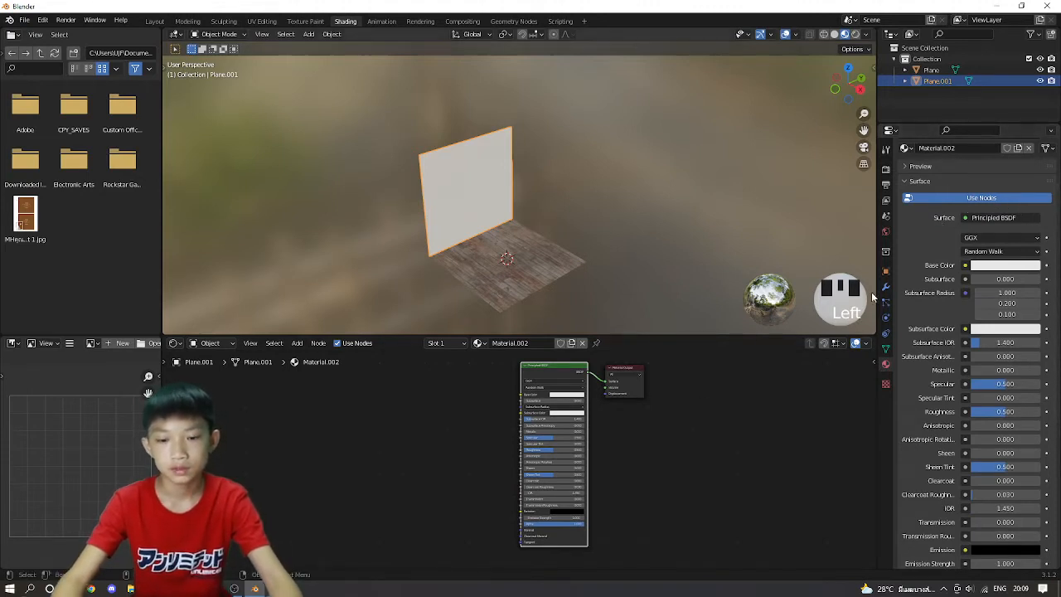
pyautogui.click(964, 265)
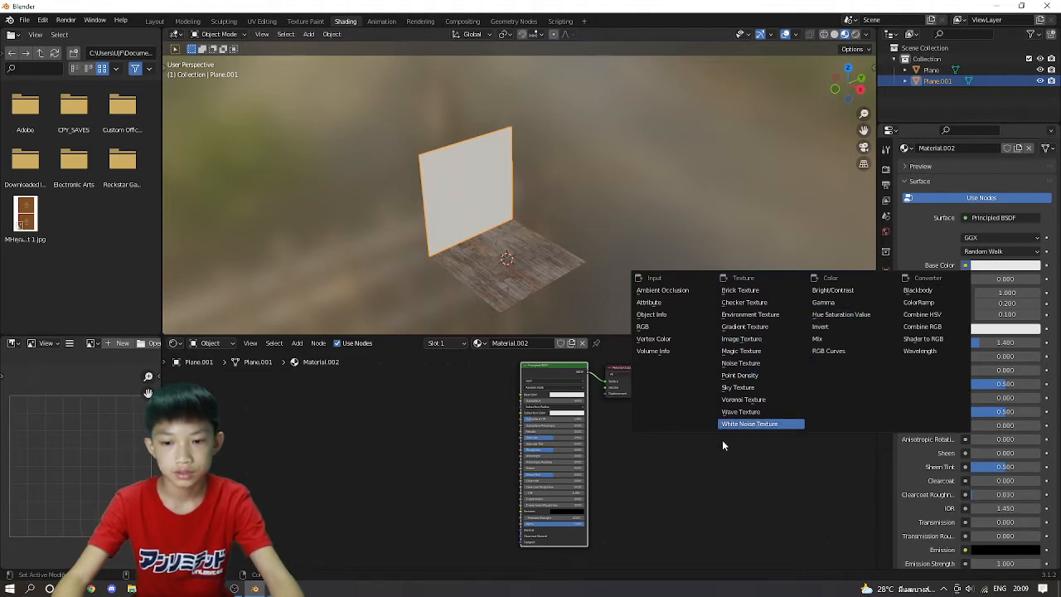
pyautogui.click(750, 339)
pyautogui.scroll(6, 504, 469)
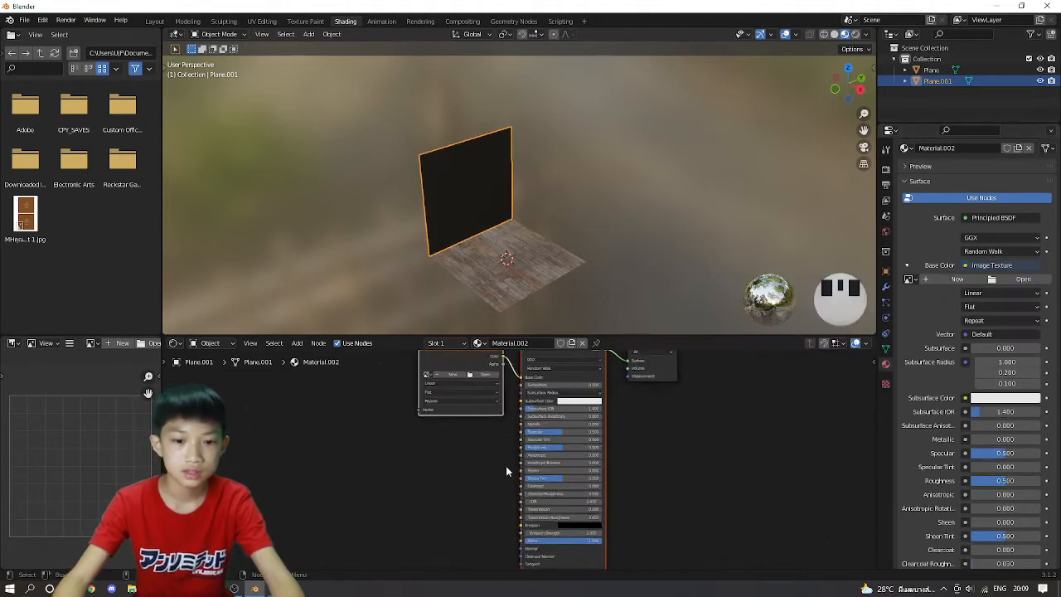
pyautogui.moveTo(509, 466); pyautogui.dragTo(518, 560, button='middle')
pyautogui.click(457, 399)
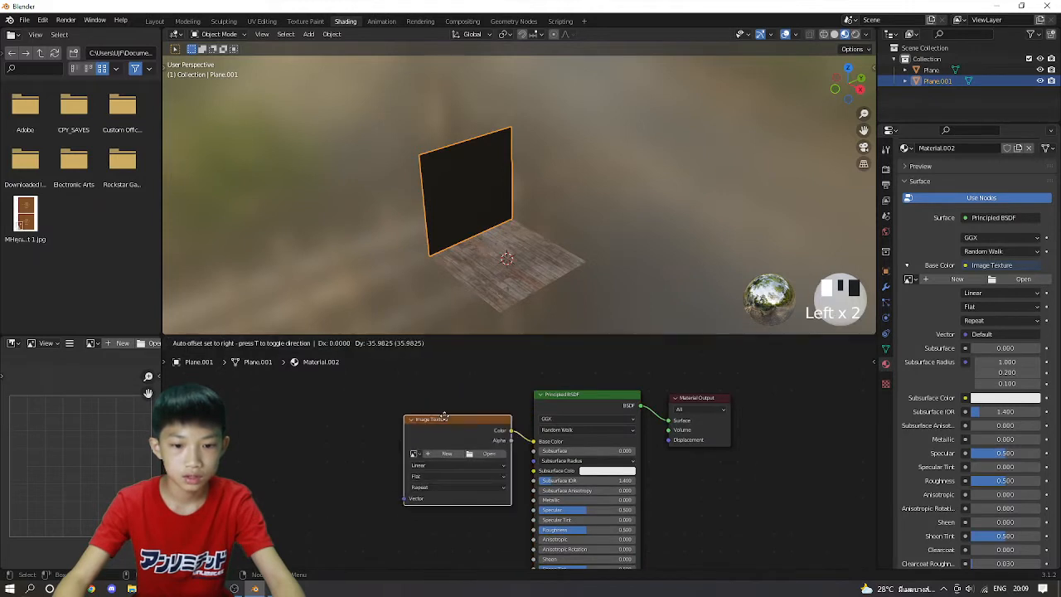
pyautogui.moveTo(459, 402); pyautogui.dragTo(438, 390)
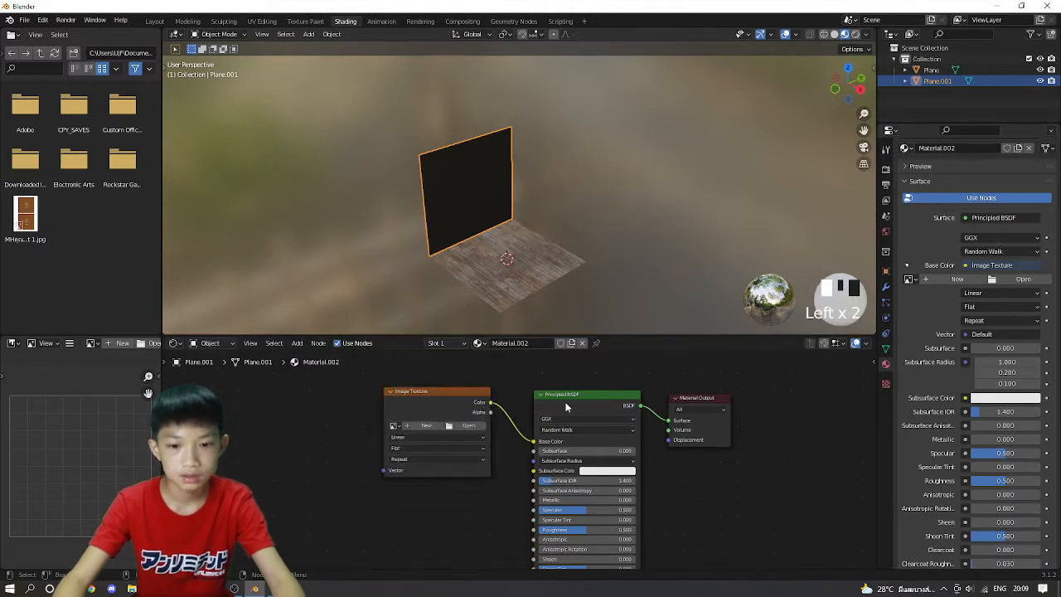
# Step: Nudge the Principled BSDF node slightly upward and delete the Image Texture node from the wall material
pyautogui.moveTo(565, 407); pyautogui.dragTo(566, 400)
pyautogui.click(548, 378)
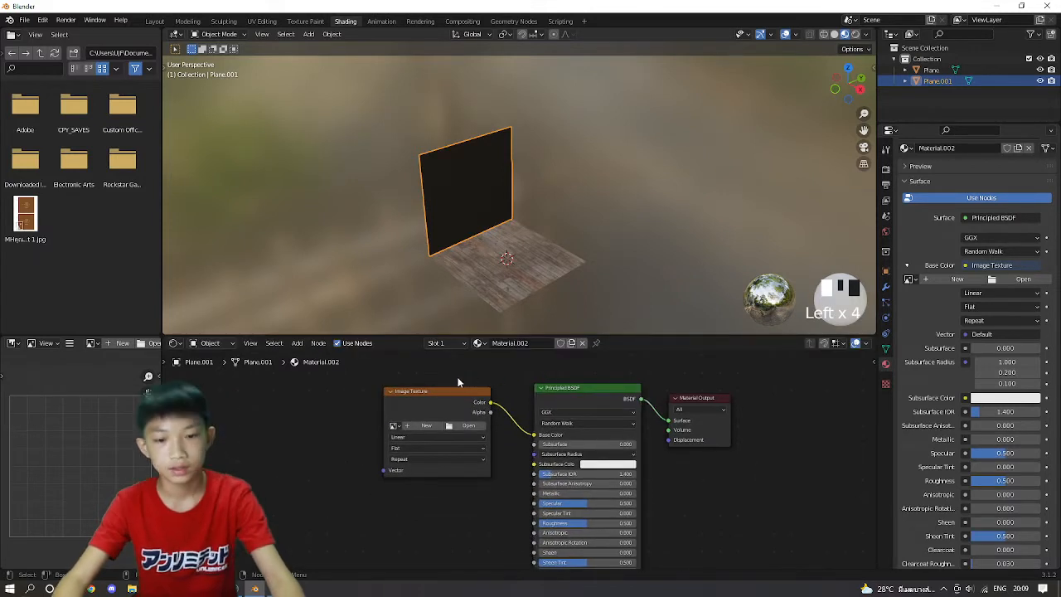
pyautogui.click(454, 390)
pyautogui.press('Delete')
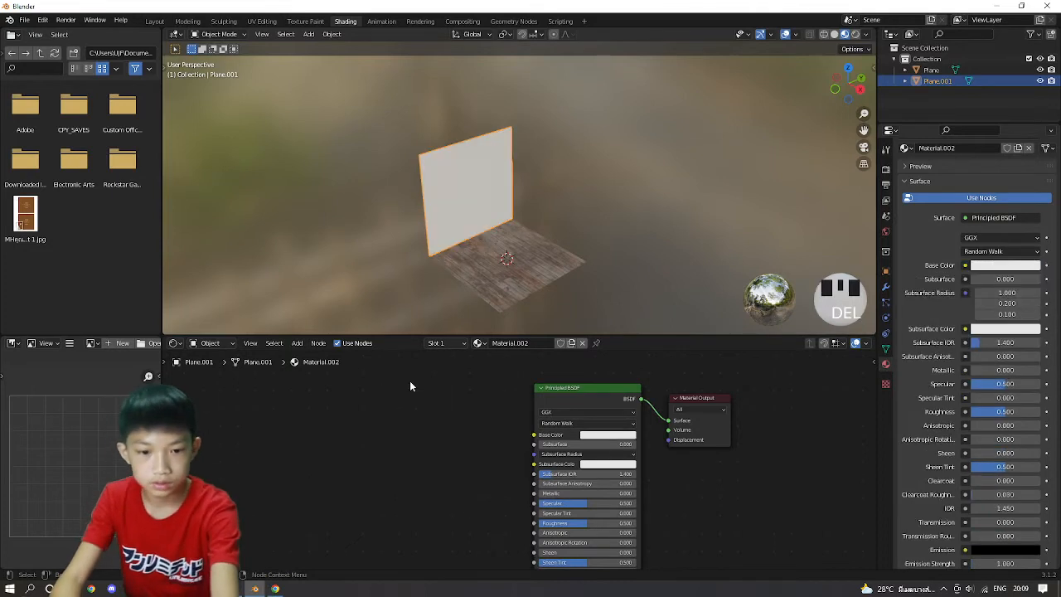
pyautogui.click(424, 405)
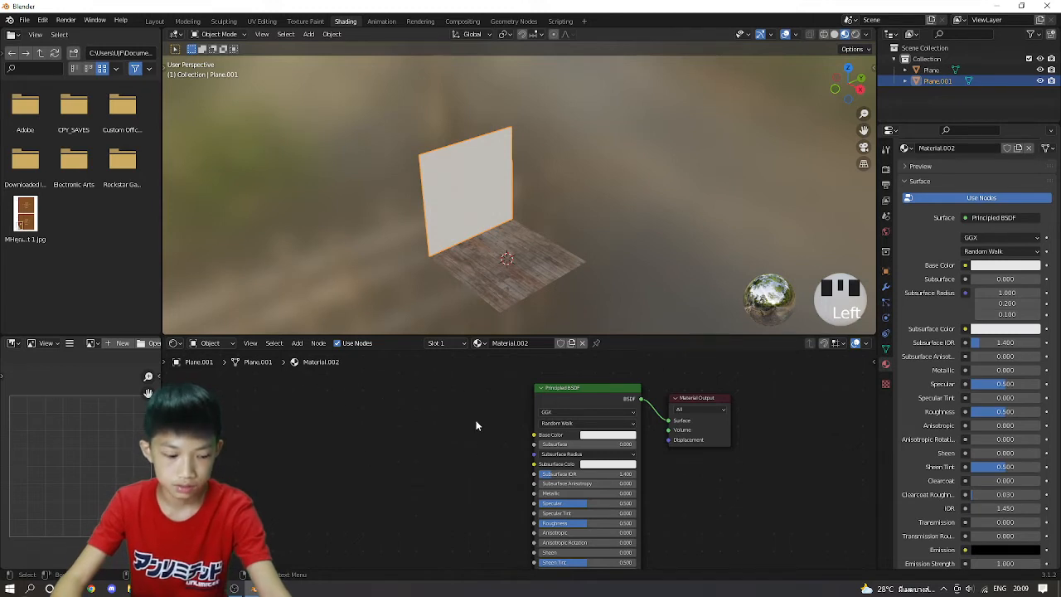
# Step: Add an Image Texture node beside the Principled BSDF and connect its Color output to the Base Color input
pyautogui.hotkey('shift', 'a')
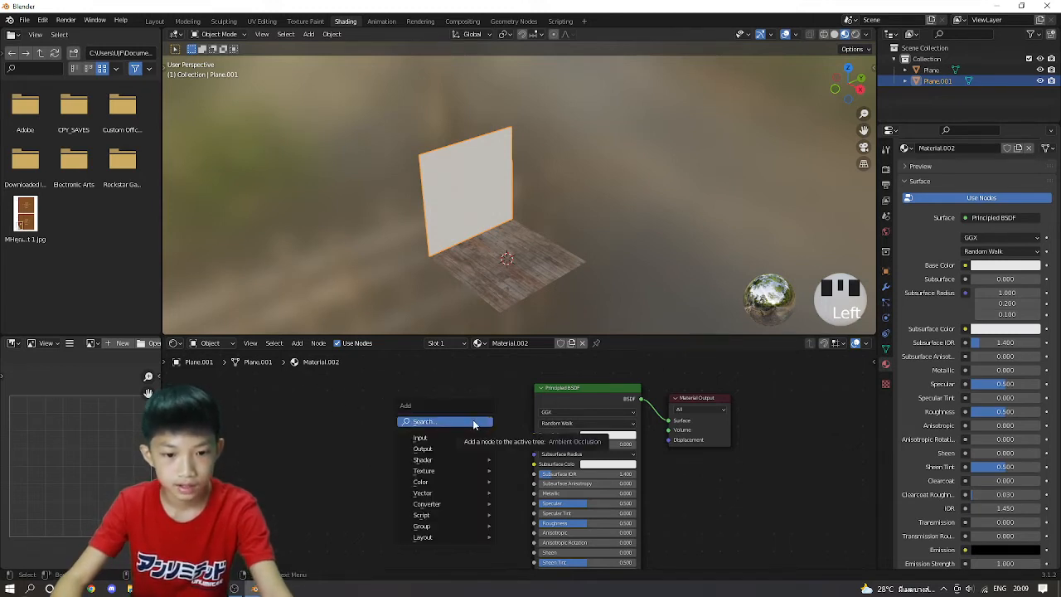
pyautogui.click(474, 423)
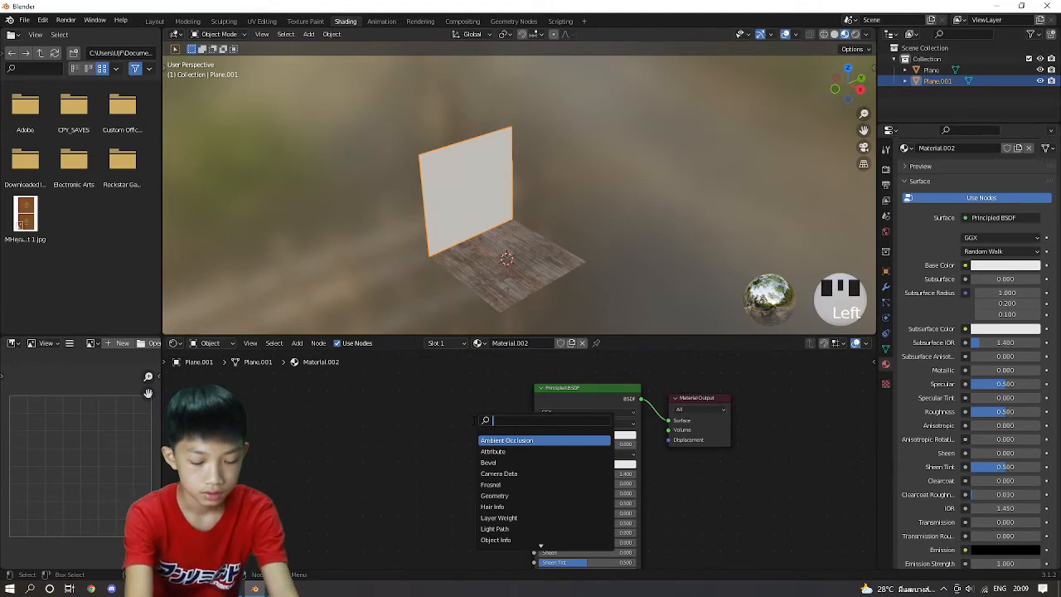
pyautogui.write('image')
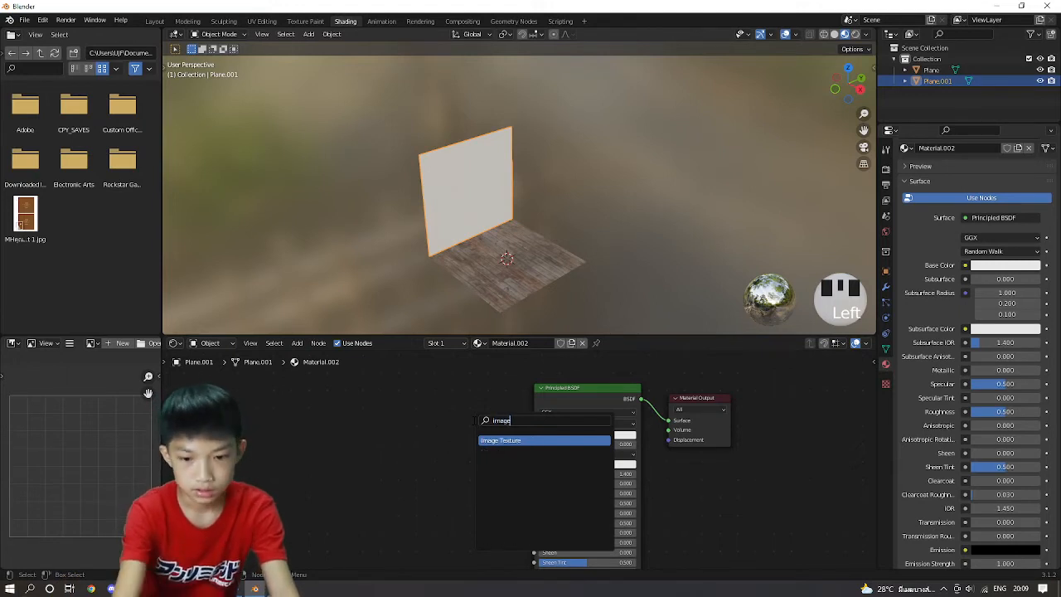
pyautogui.press('Return')
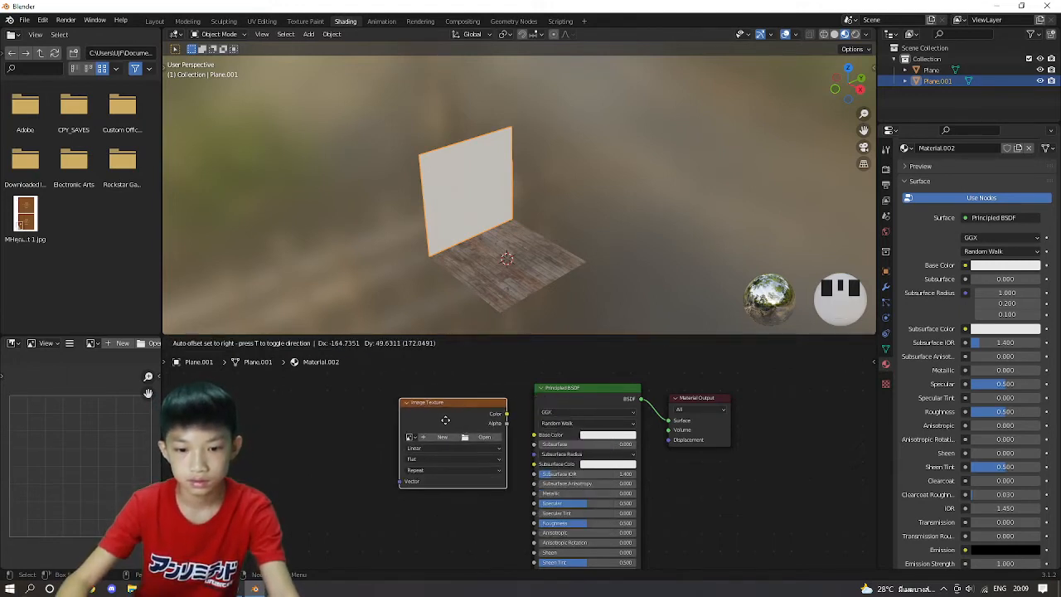
pyautogui.click(458, 430)
pyautogui.scroll(3, 458, 430)
pyautogui.moveTo(458, 430); pyautogui.dragTo(438, 461, button='middle')
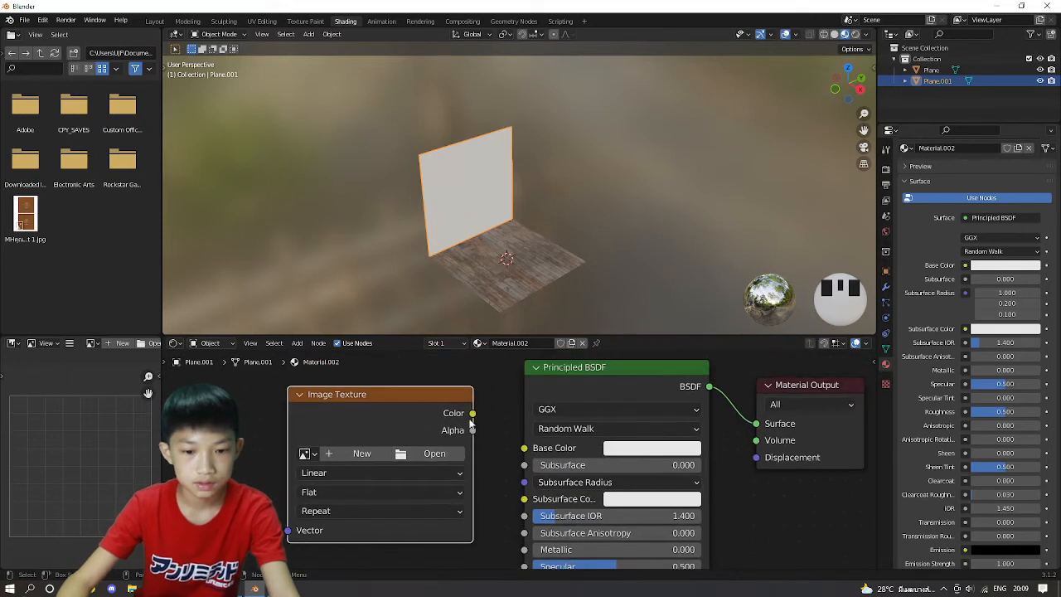
pyautogui.moveTo(494, 425); pyautogui.dragTo(524, 448)
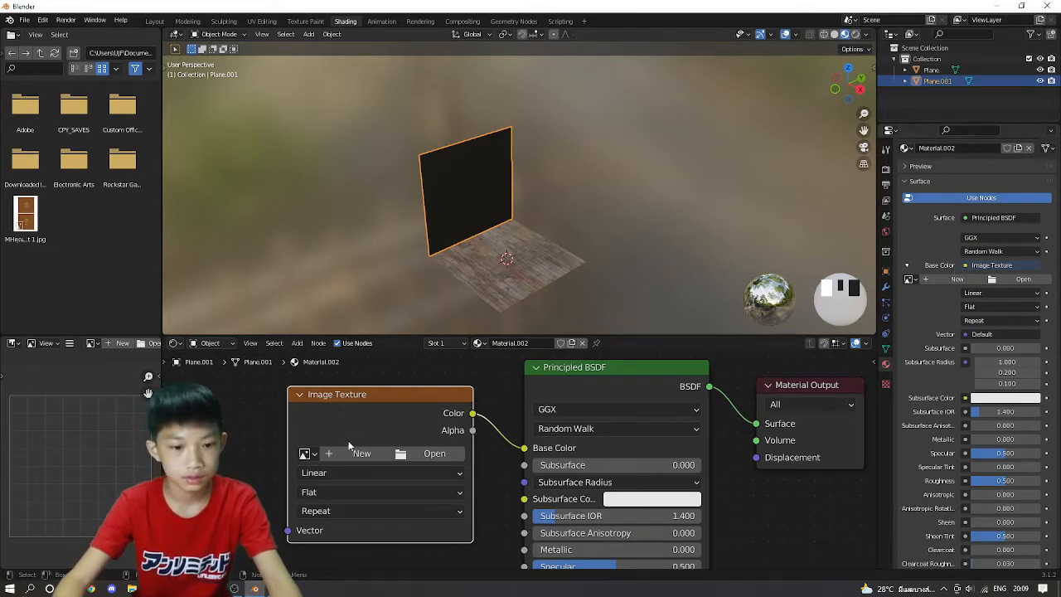
# Step: Load beige_wall_001_diff_1k.jpg from D:\Blender\texture\beige_wall_001_1k.blend\textures into the Image Texture node
pyautogui.click(411, 459)
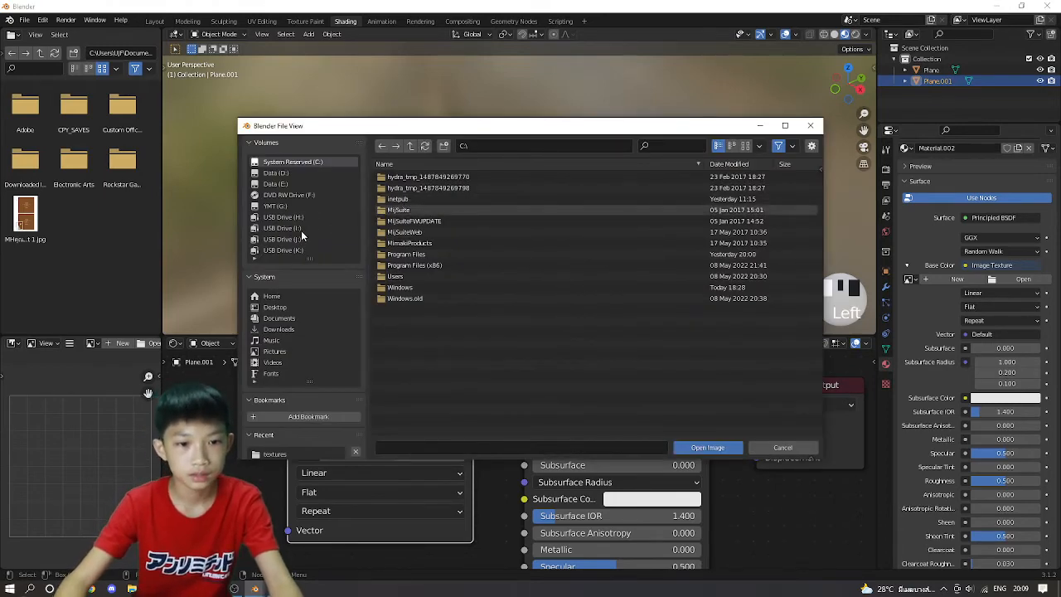
pyautogui.click(287, 174)
pyautogui.doubleClick(389, 179)
pyautogui.doubleClick(412, 179)
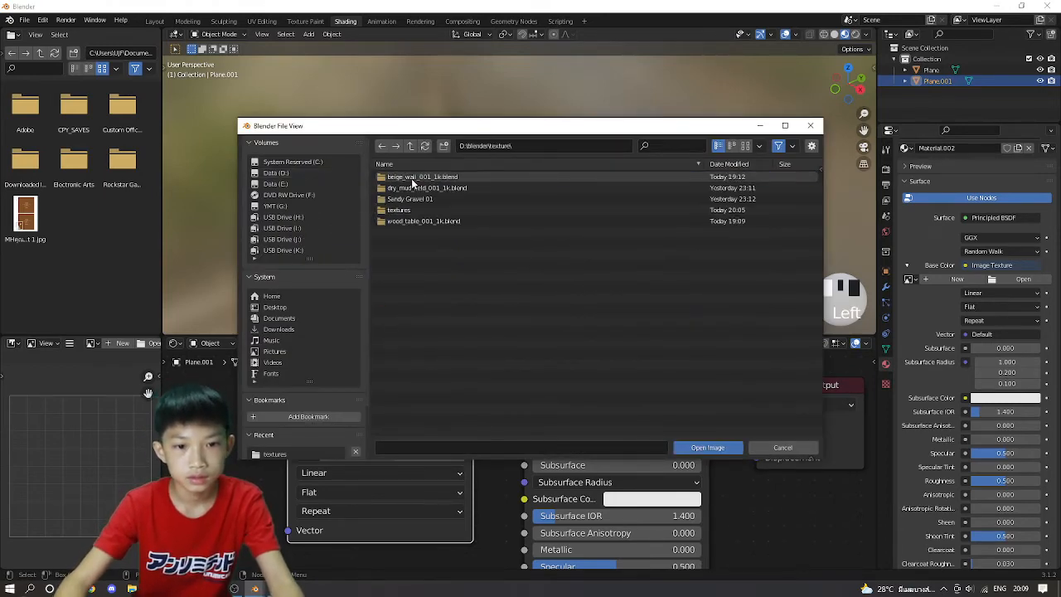
pyautogui.click(413, 180)
pyautogui.doubleClick(412, 179)
pyautogui.doubleClick(414, 178)
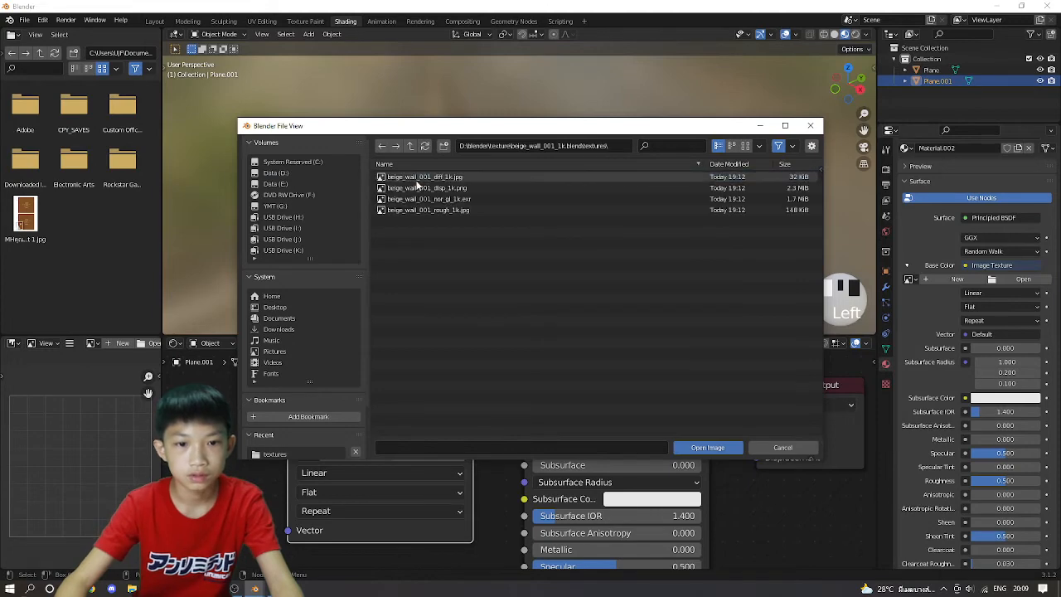
pyautogui.click(417, 178)
pyautogui.doubleClick(416, 180)
# Step: Deselect the wall plane and switch to the Layout workspace
pyautogui.scroll(4, 492, 231)
pyautogui.moveTo(493, 230); pyautogui.dragTo(464, 207, button='middle')
pyautogui.click(582, 208)
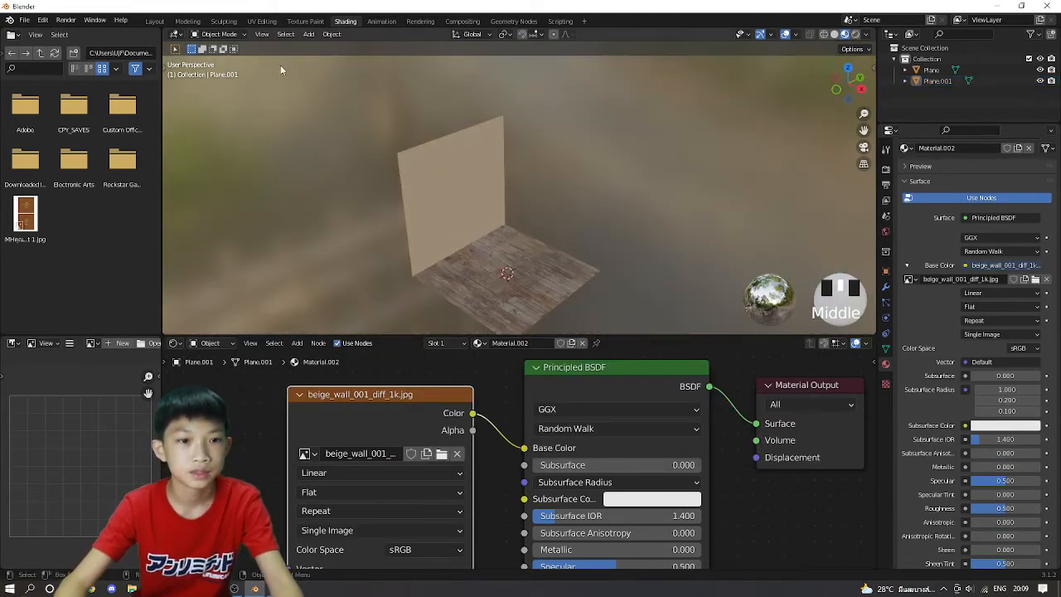
pyautogui.click(155, 21)
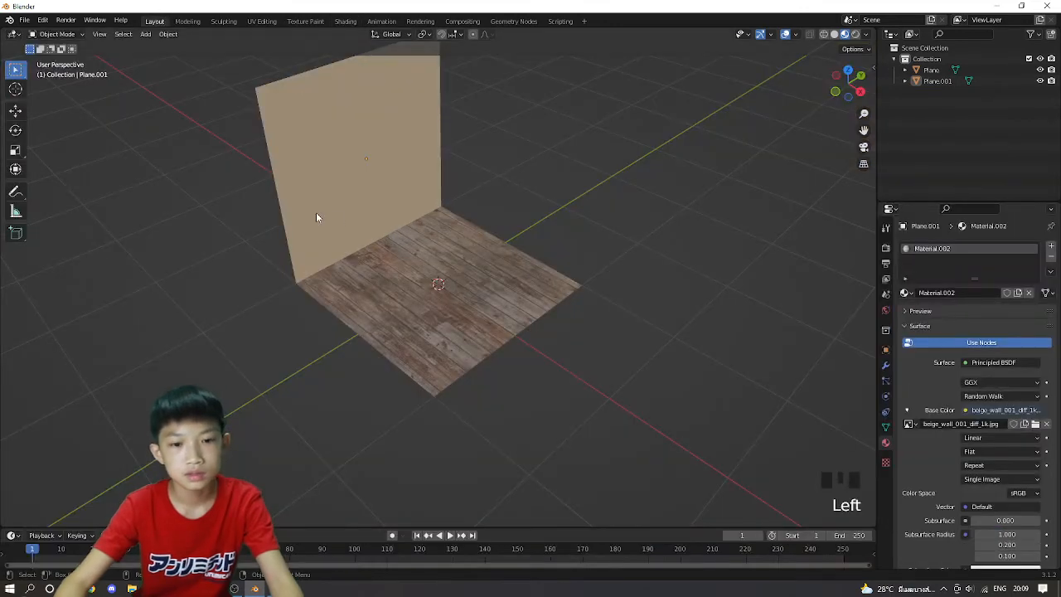
# Step: Examine the textured wall and plank floor up close and from several angles
pyautogui.scroll(-2, 321, 211)
pyautogui.moveTo(327, 210)
pyautogui.mouseDown(button='middle')
pyautogui.moveTo(372, 196)
pyautogui.moveTo(286, 215)
pyautogui.mouseUp(button='middle')
pyautogui.scroll(6, 371, 200)
pyautogui.scroll(-3, 330, 211)
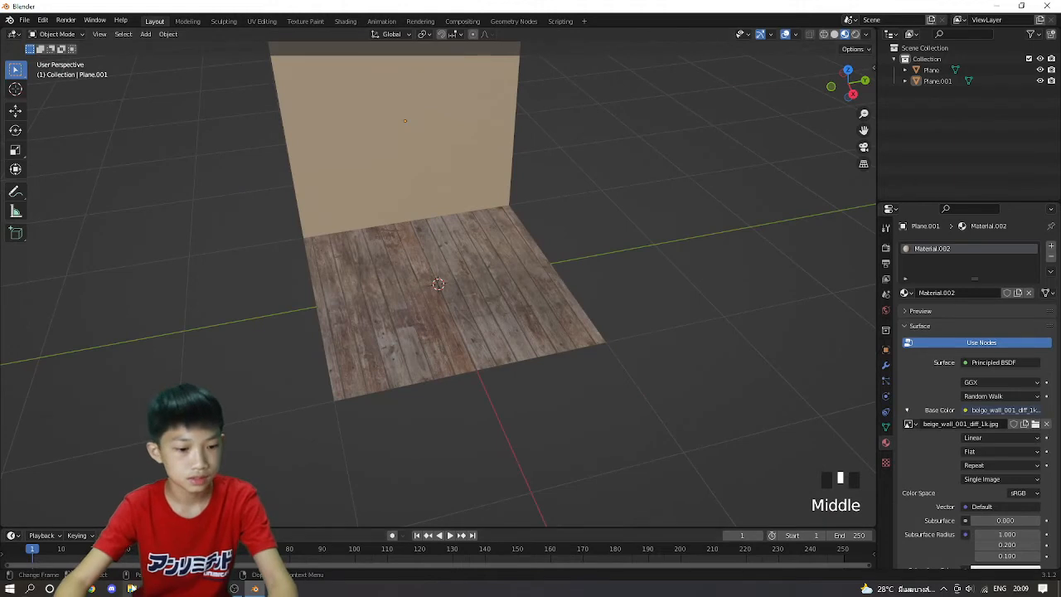
pyautogui.scroll(-2, 263, 303)
pyautogui.moveTo(263, 303)
pyautogui.mouseDown(button='middle')
pyautogui.moveTo(293, 299)
pyautogui.moveTo(275, 290)
pyautogui.mouseUp(button='middle')
pyautogui.scroll(7, 293, 299)
pyautogui.scroll(-3, 292, 300)
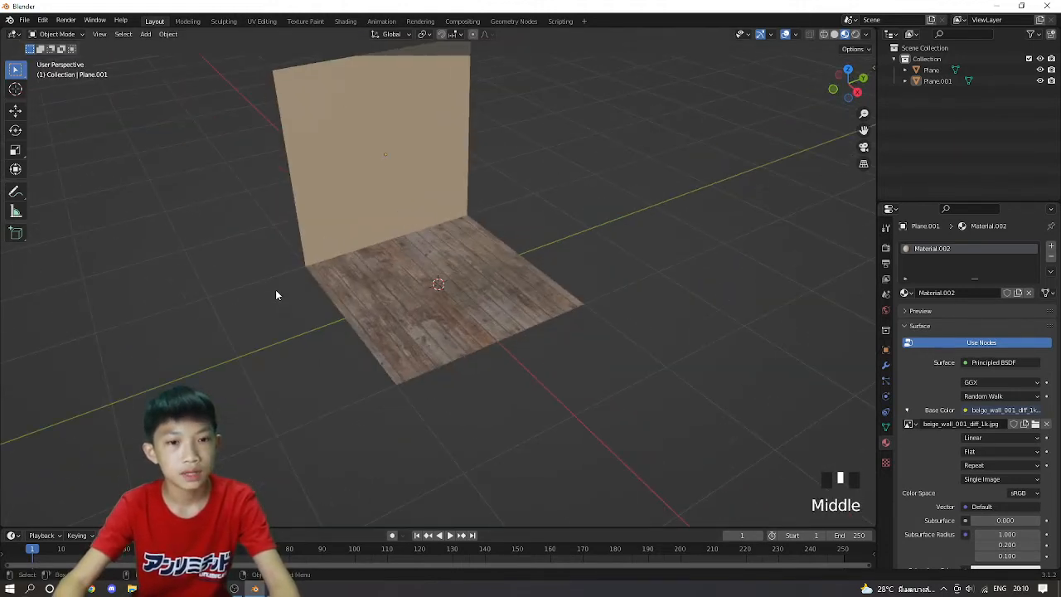
pyautogui.scroll(-2, 284, 281)
pyautogui.scroll(1, 283, 277)
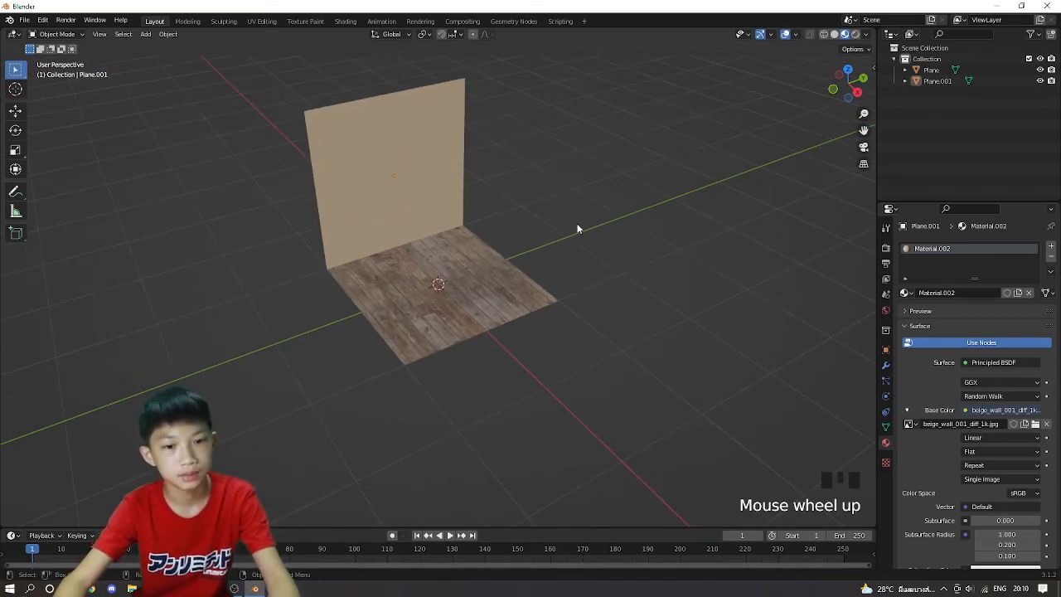
pyautogui.scroll(2, 531, 230)
pyautogui.scroll(-1, 424, 241)
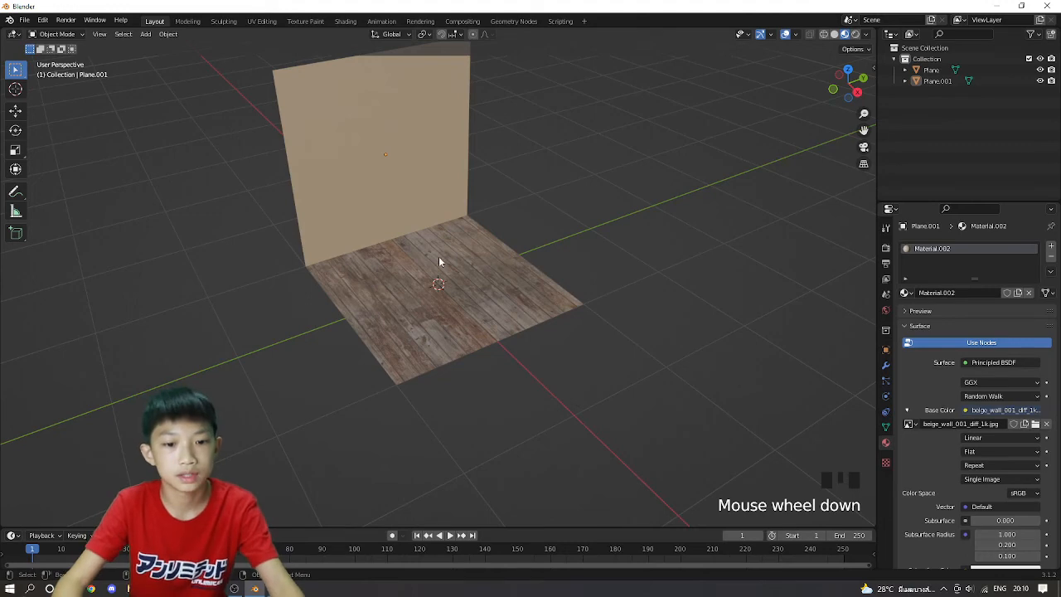
pyautogui.scroll(3, 440, 262)
pyautogui.moveTo(442, 284)
pyautogui.mouseDown(button='middle')
pyautogui.moveTo(483, 268)
pyautogui.moveTo(438, 285)
pyautogui.mouseUp(button='middle')
pyautogui.scroll(3, 473, 267)
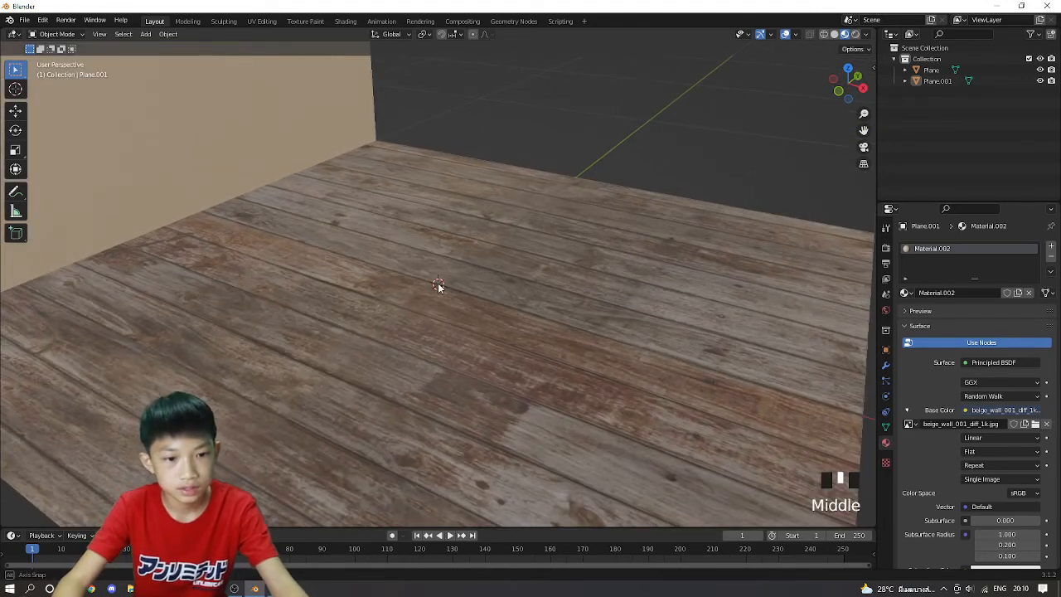
pyautogui.scroll(-4, 438, 285)
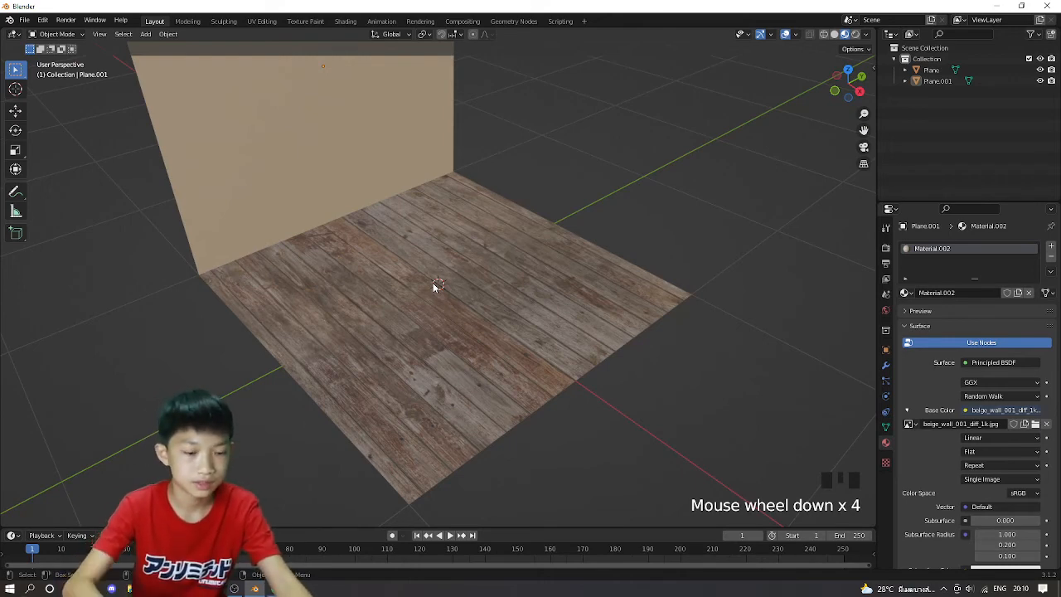
pyautogui.scroll(-2, 619, 357)
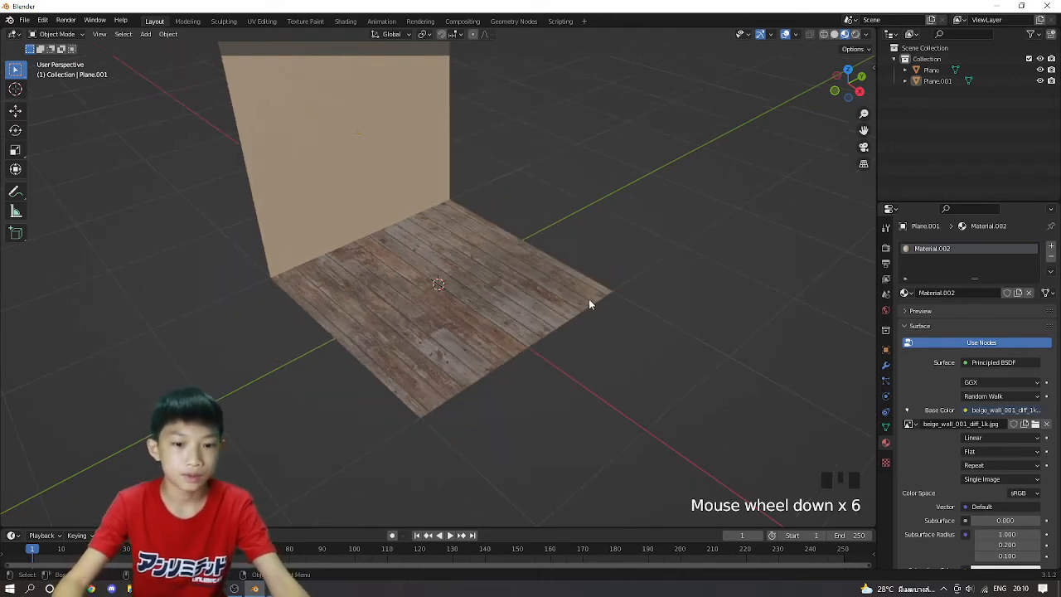
pyautogui.scroll(-2, 569, 305)
pyautogui.middleClick(567, 304)
pyautogui.scroll(6, 563, 304)
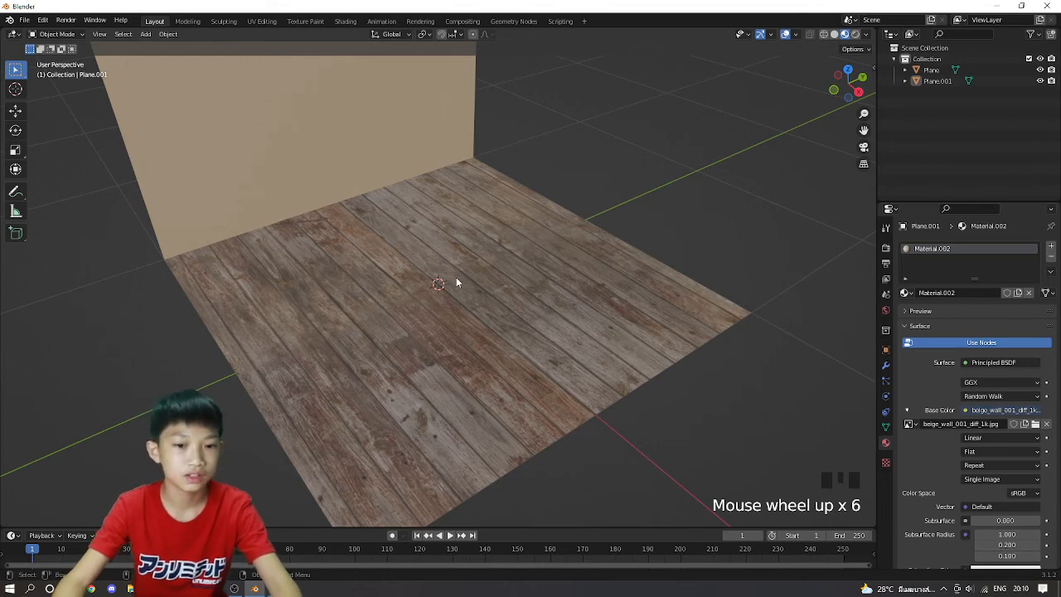
pyautogui.scroll(-5, 361, 312)
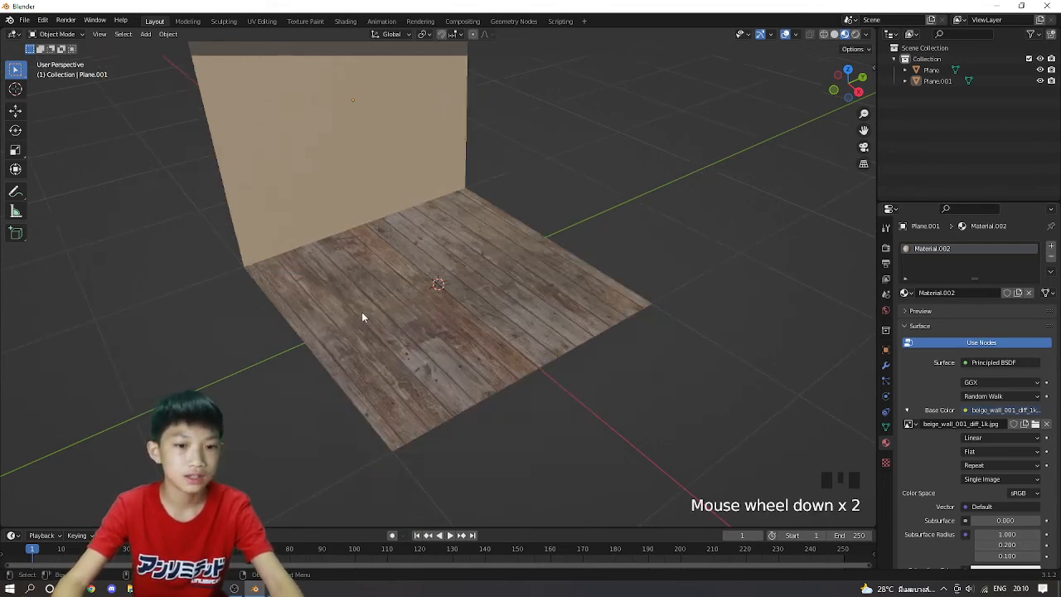